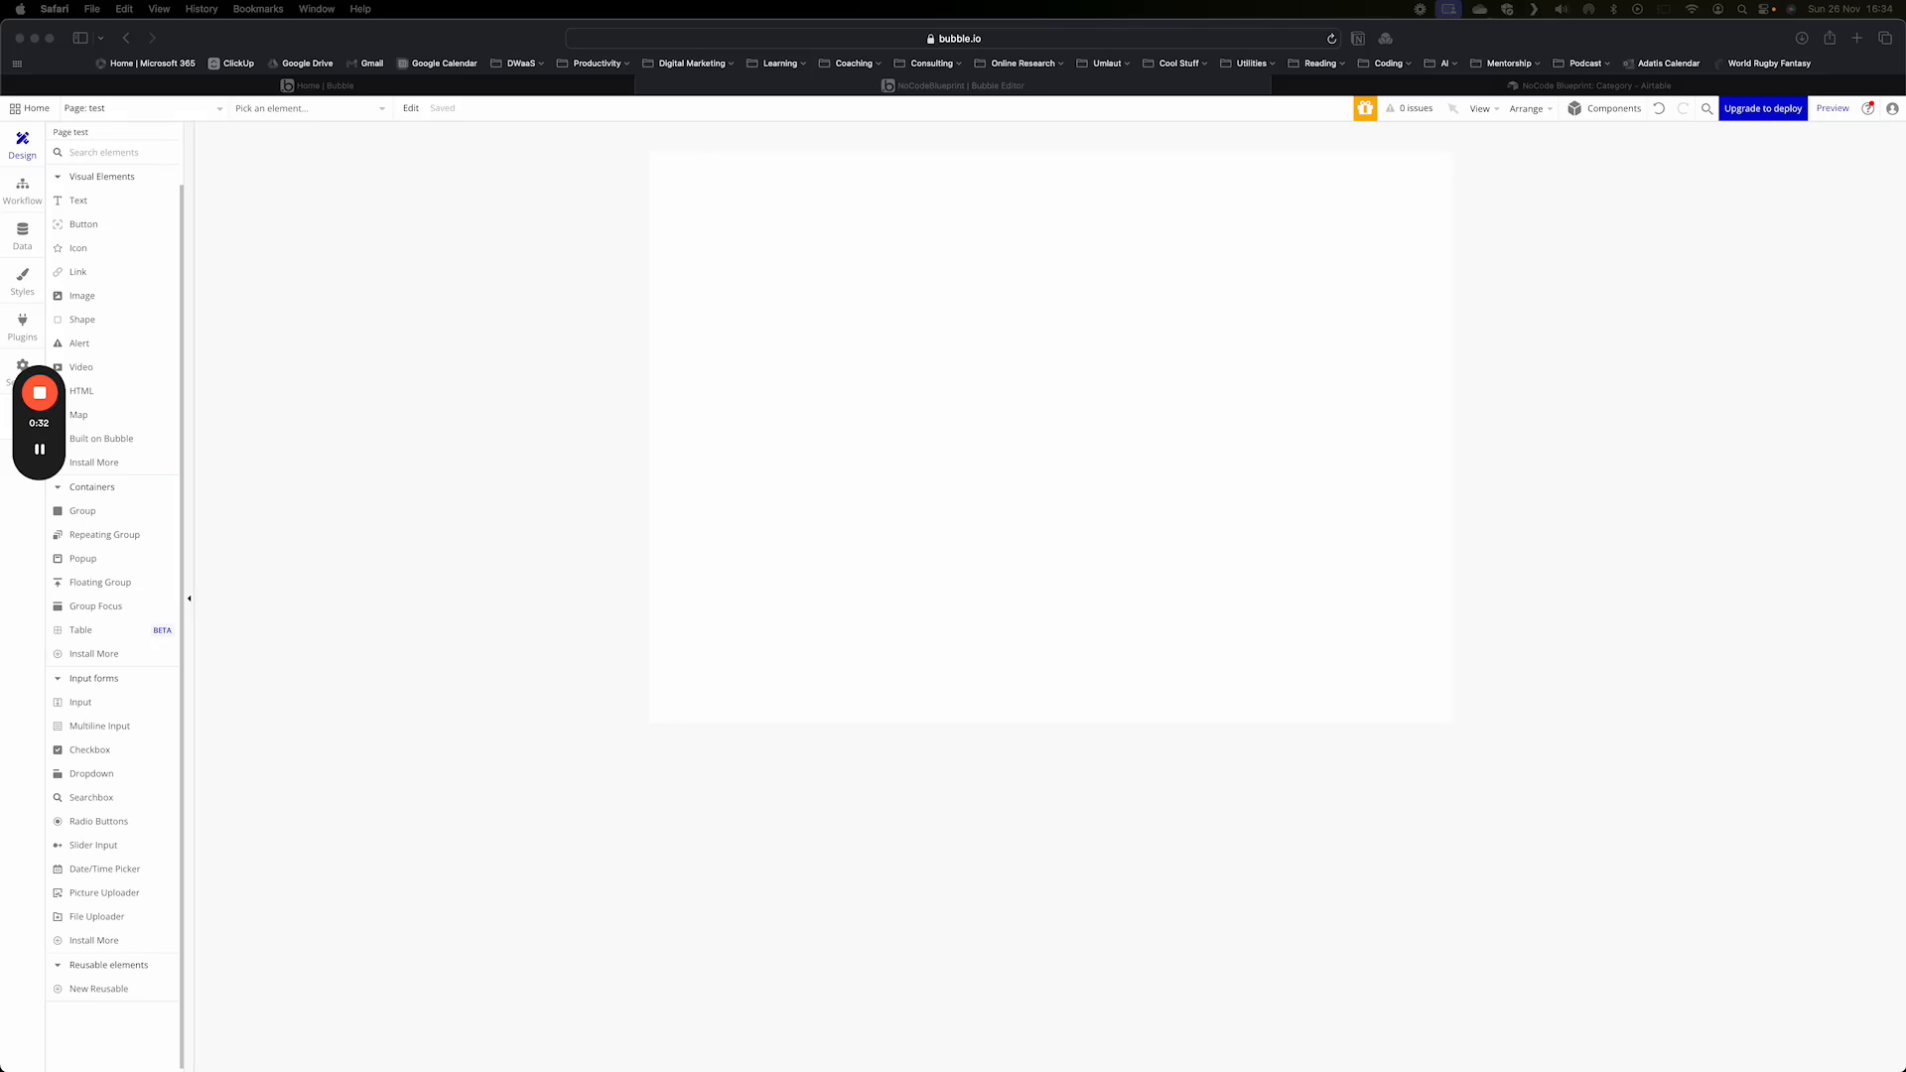
- Add a text element to the upper part of the page reading "Coffee Shop"
click(443, 240)
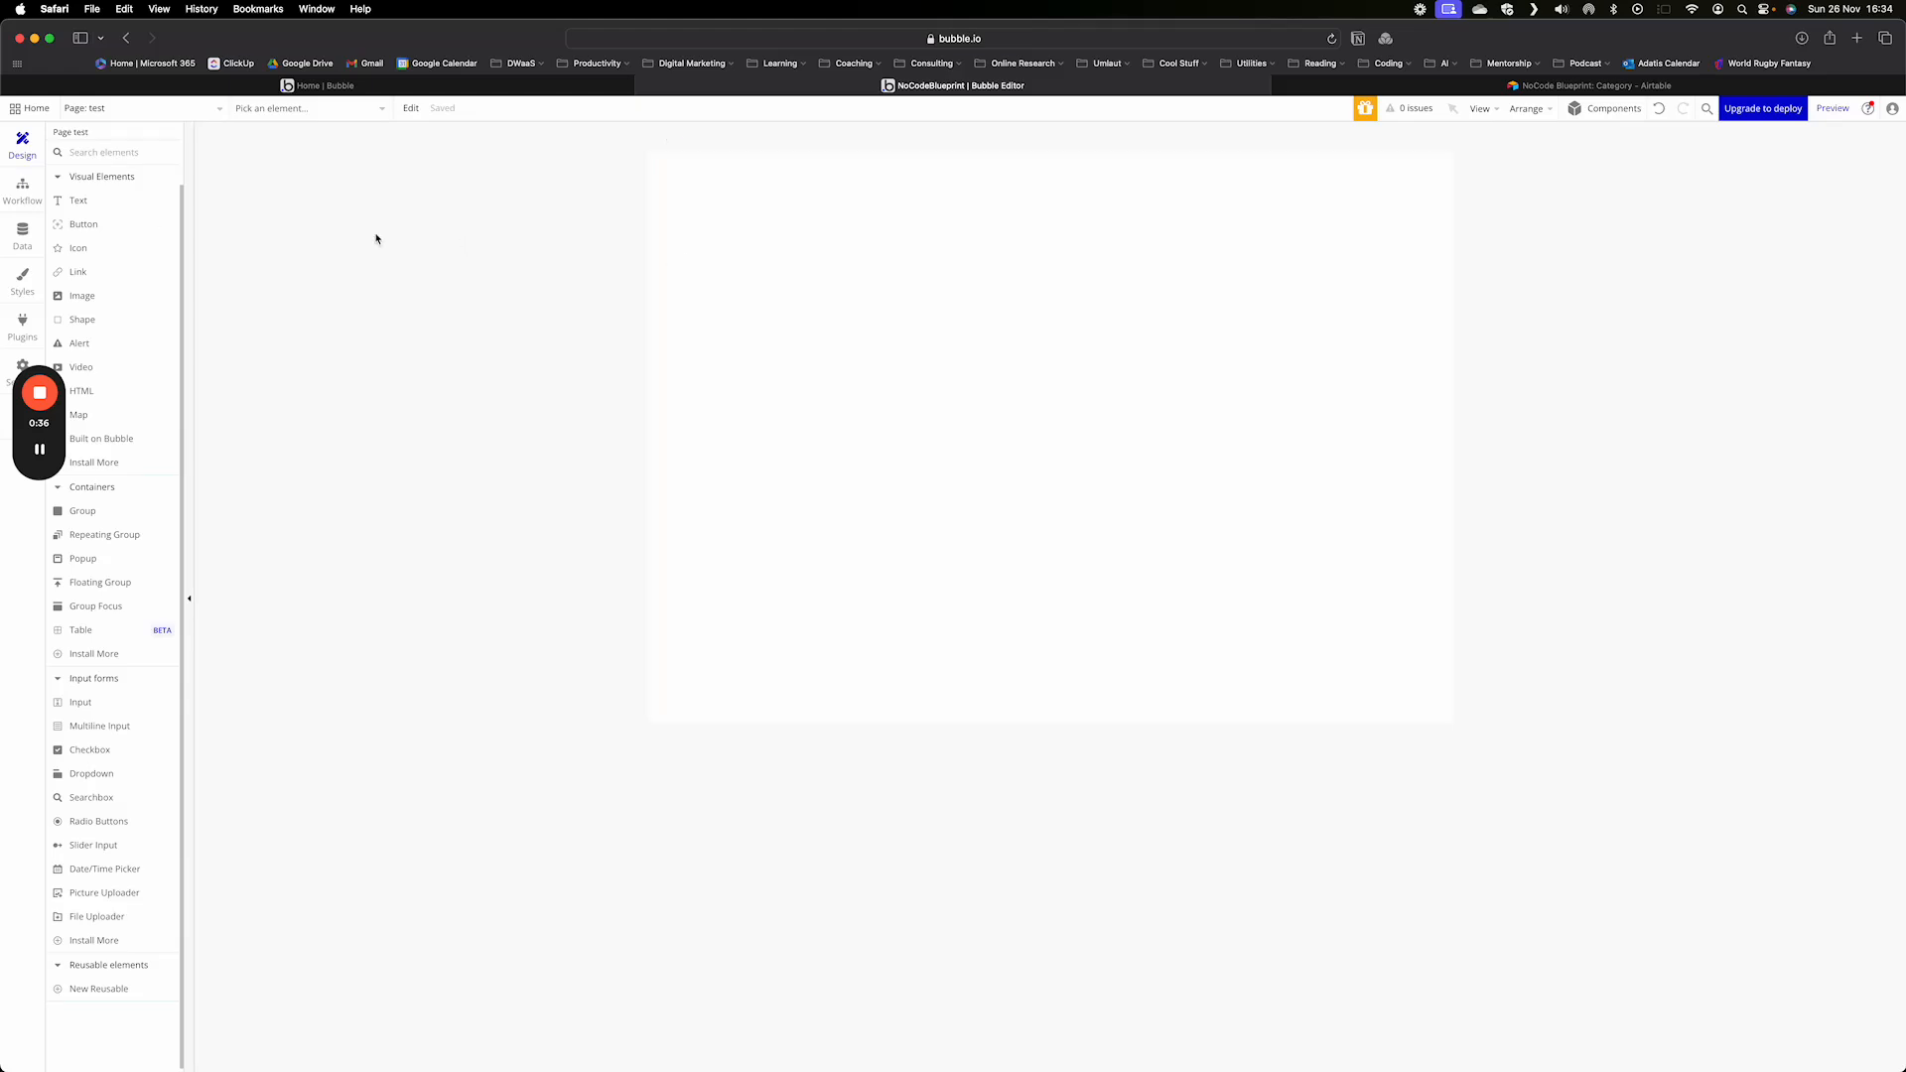
click(77, 200)
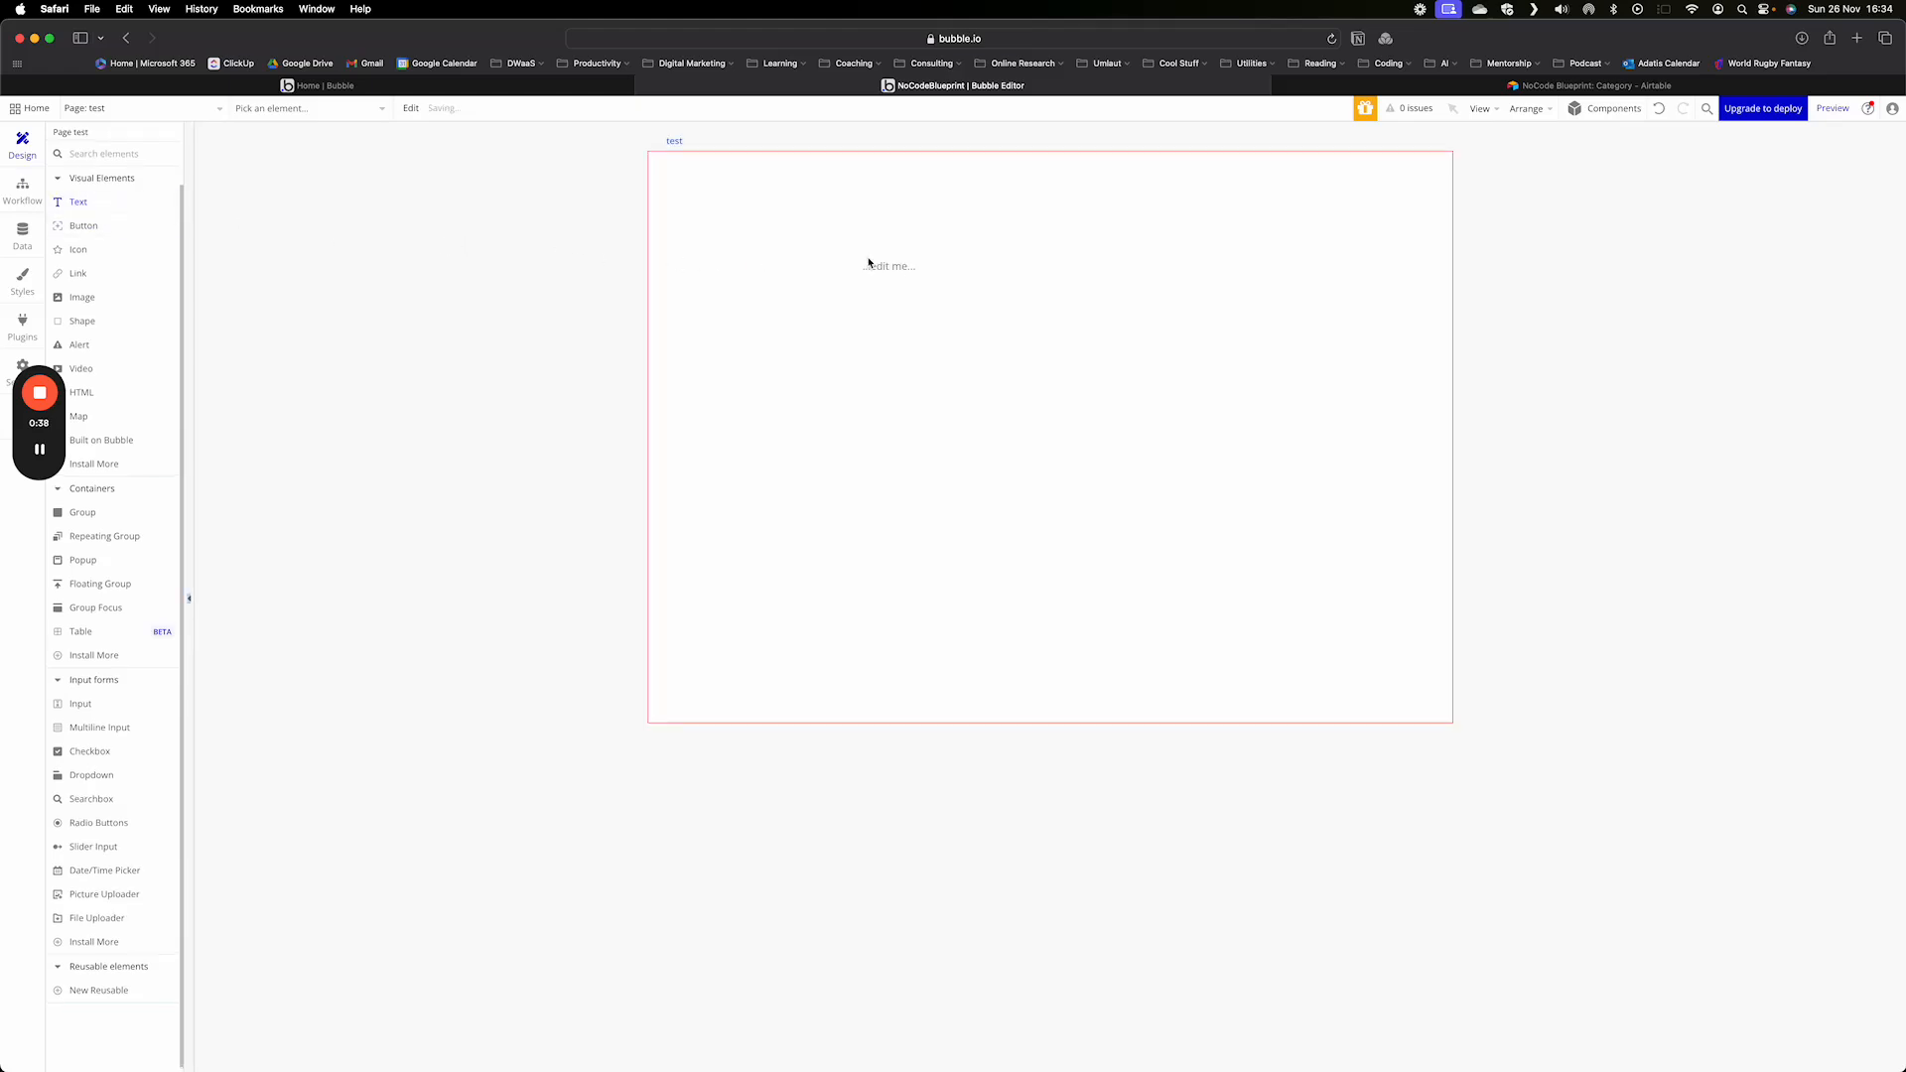
click(863, 264)
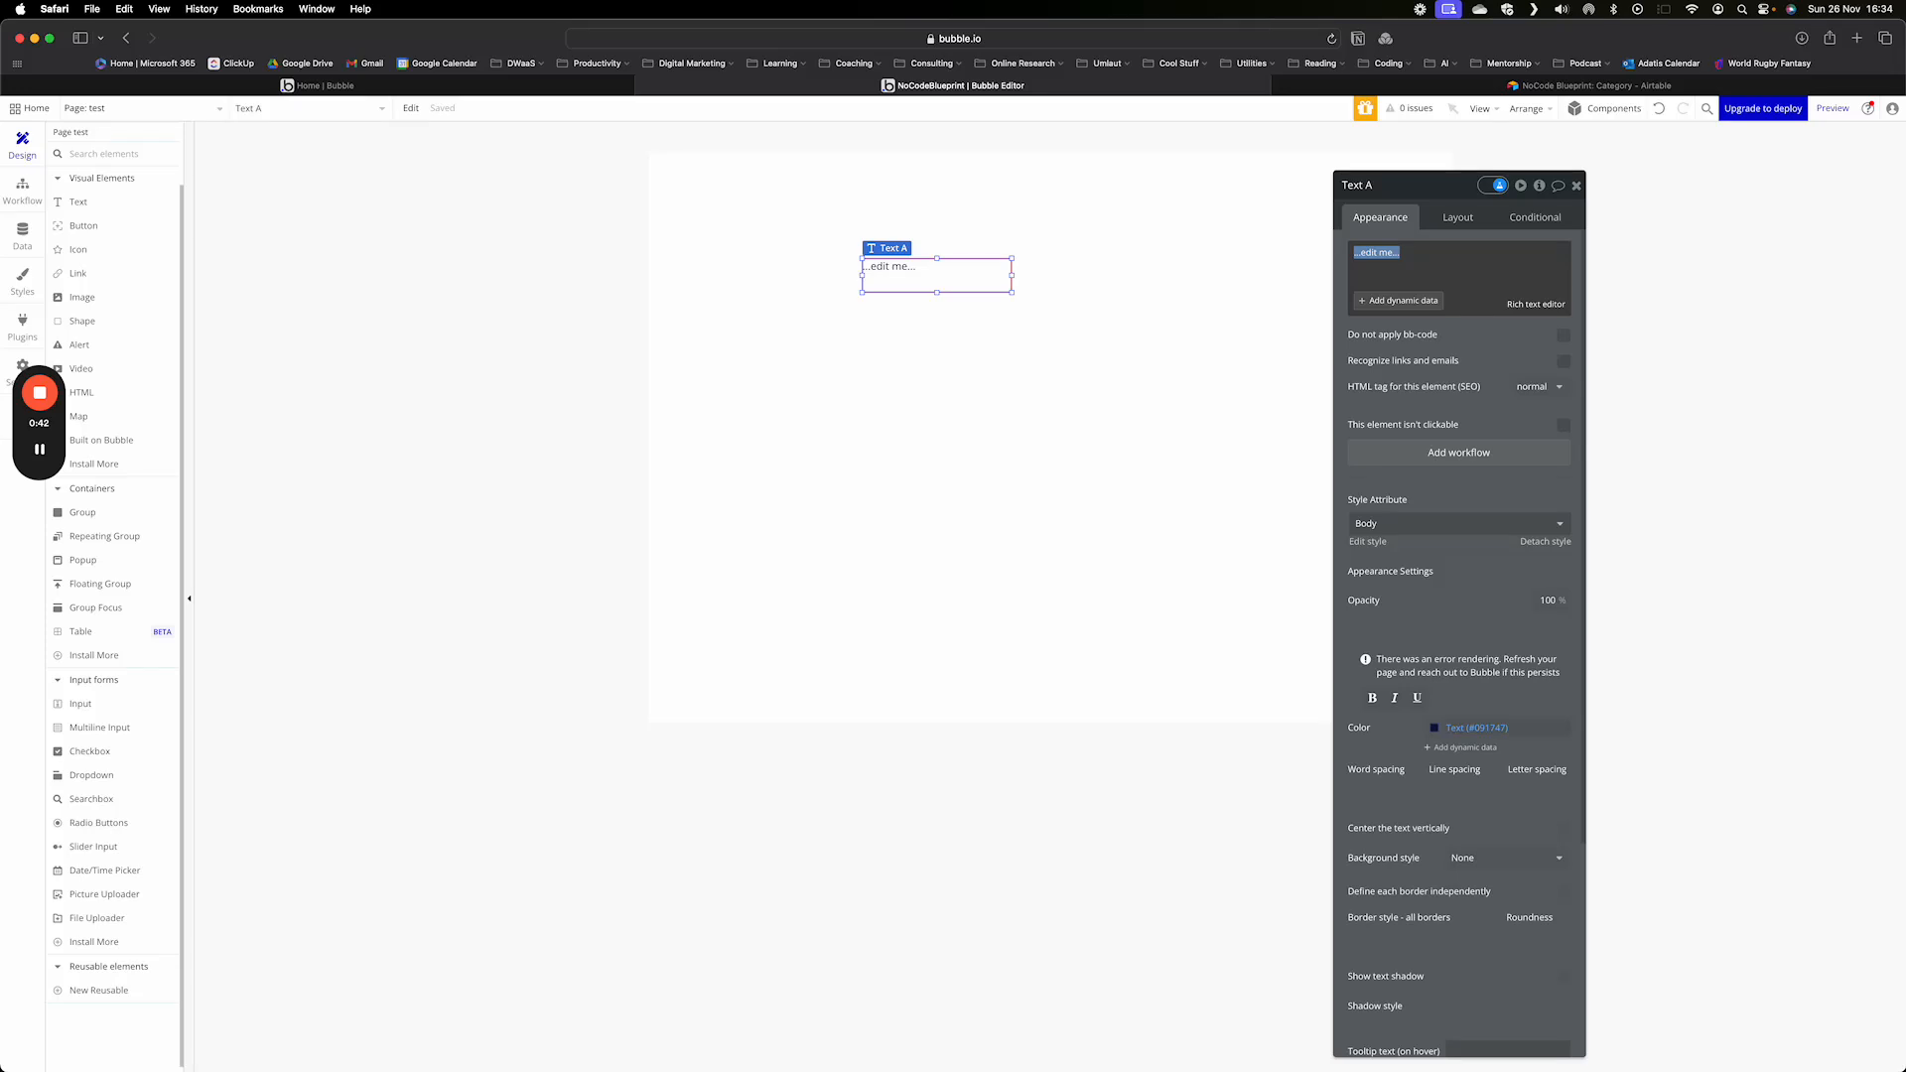
text(Caoff)
key(BackSpace)
key(BackSpace)
key(BackSpace)
key(BackSpace)
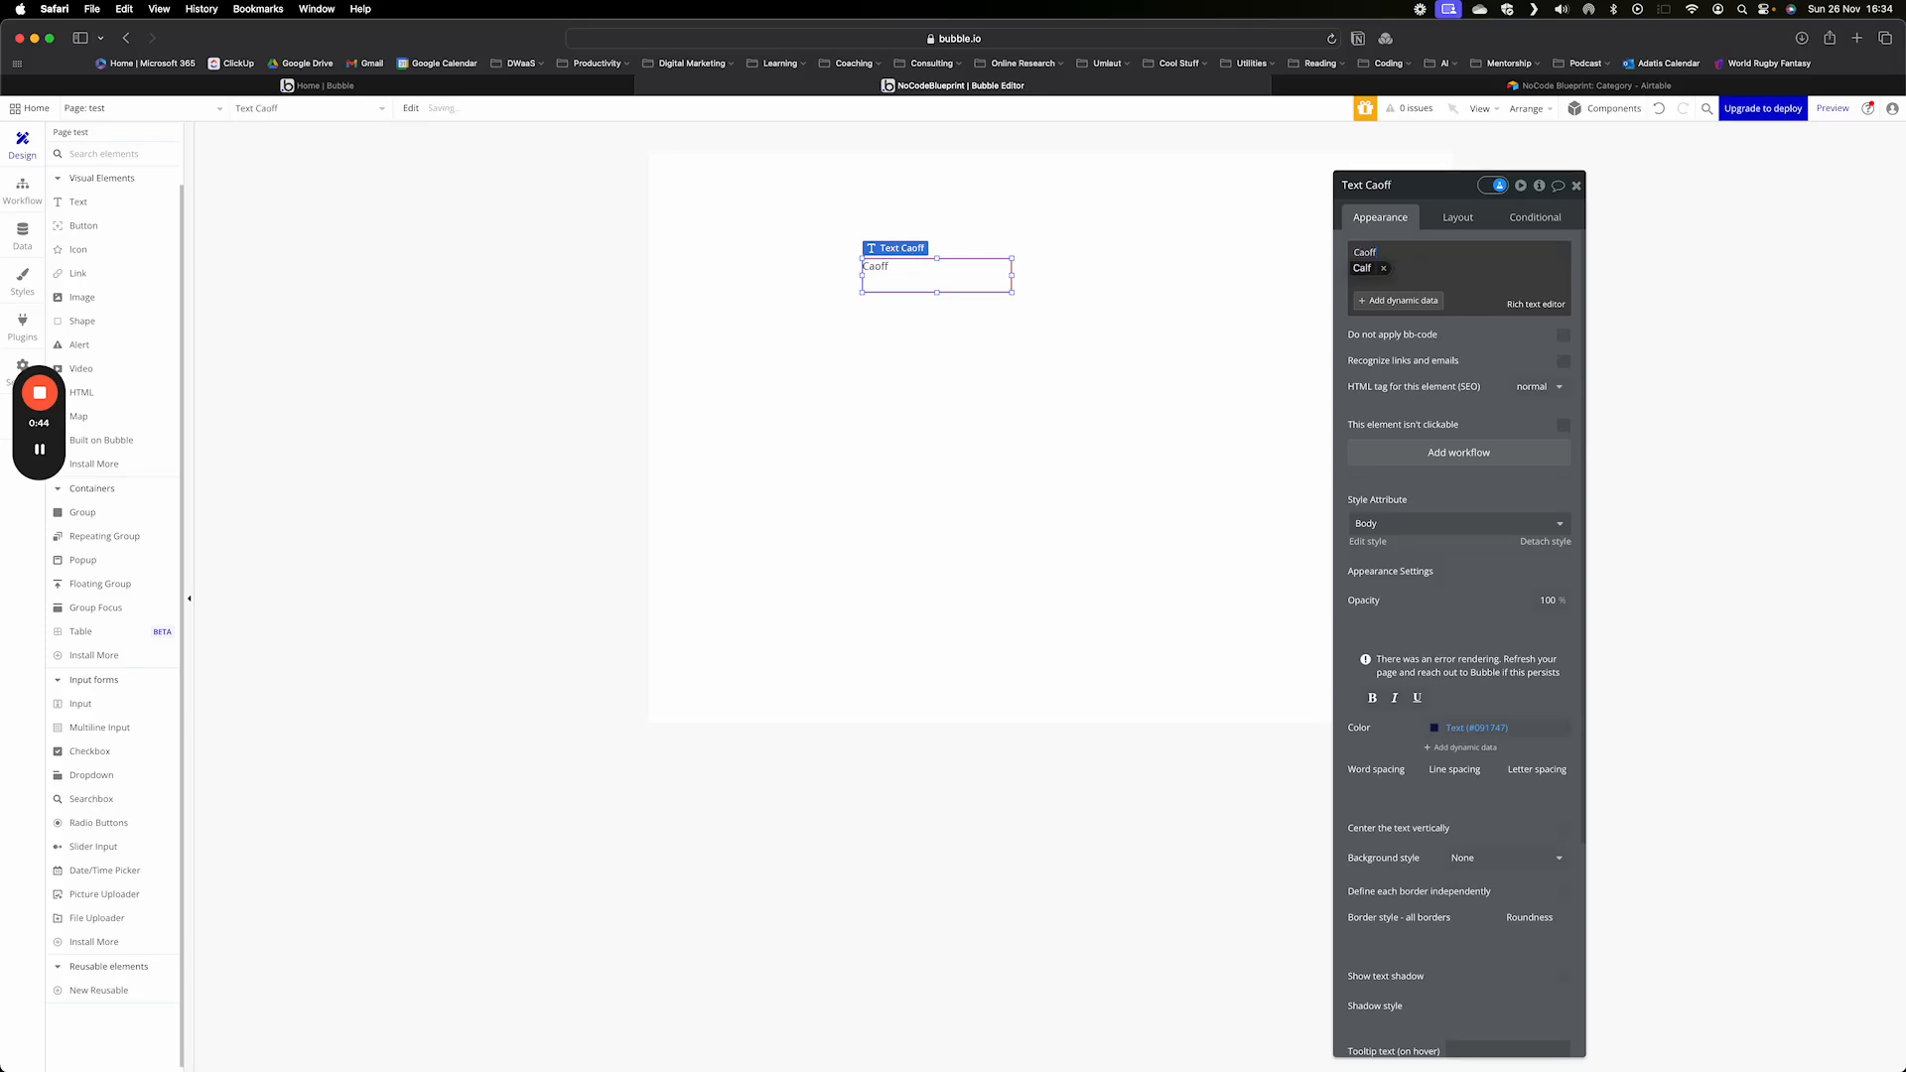
text(offee SHop)
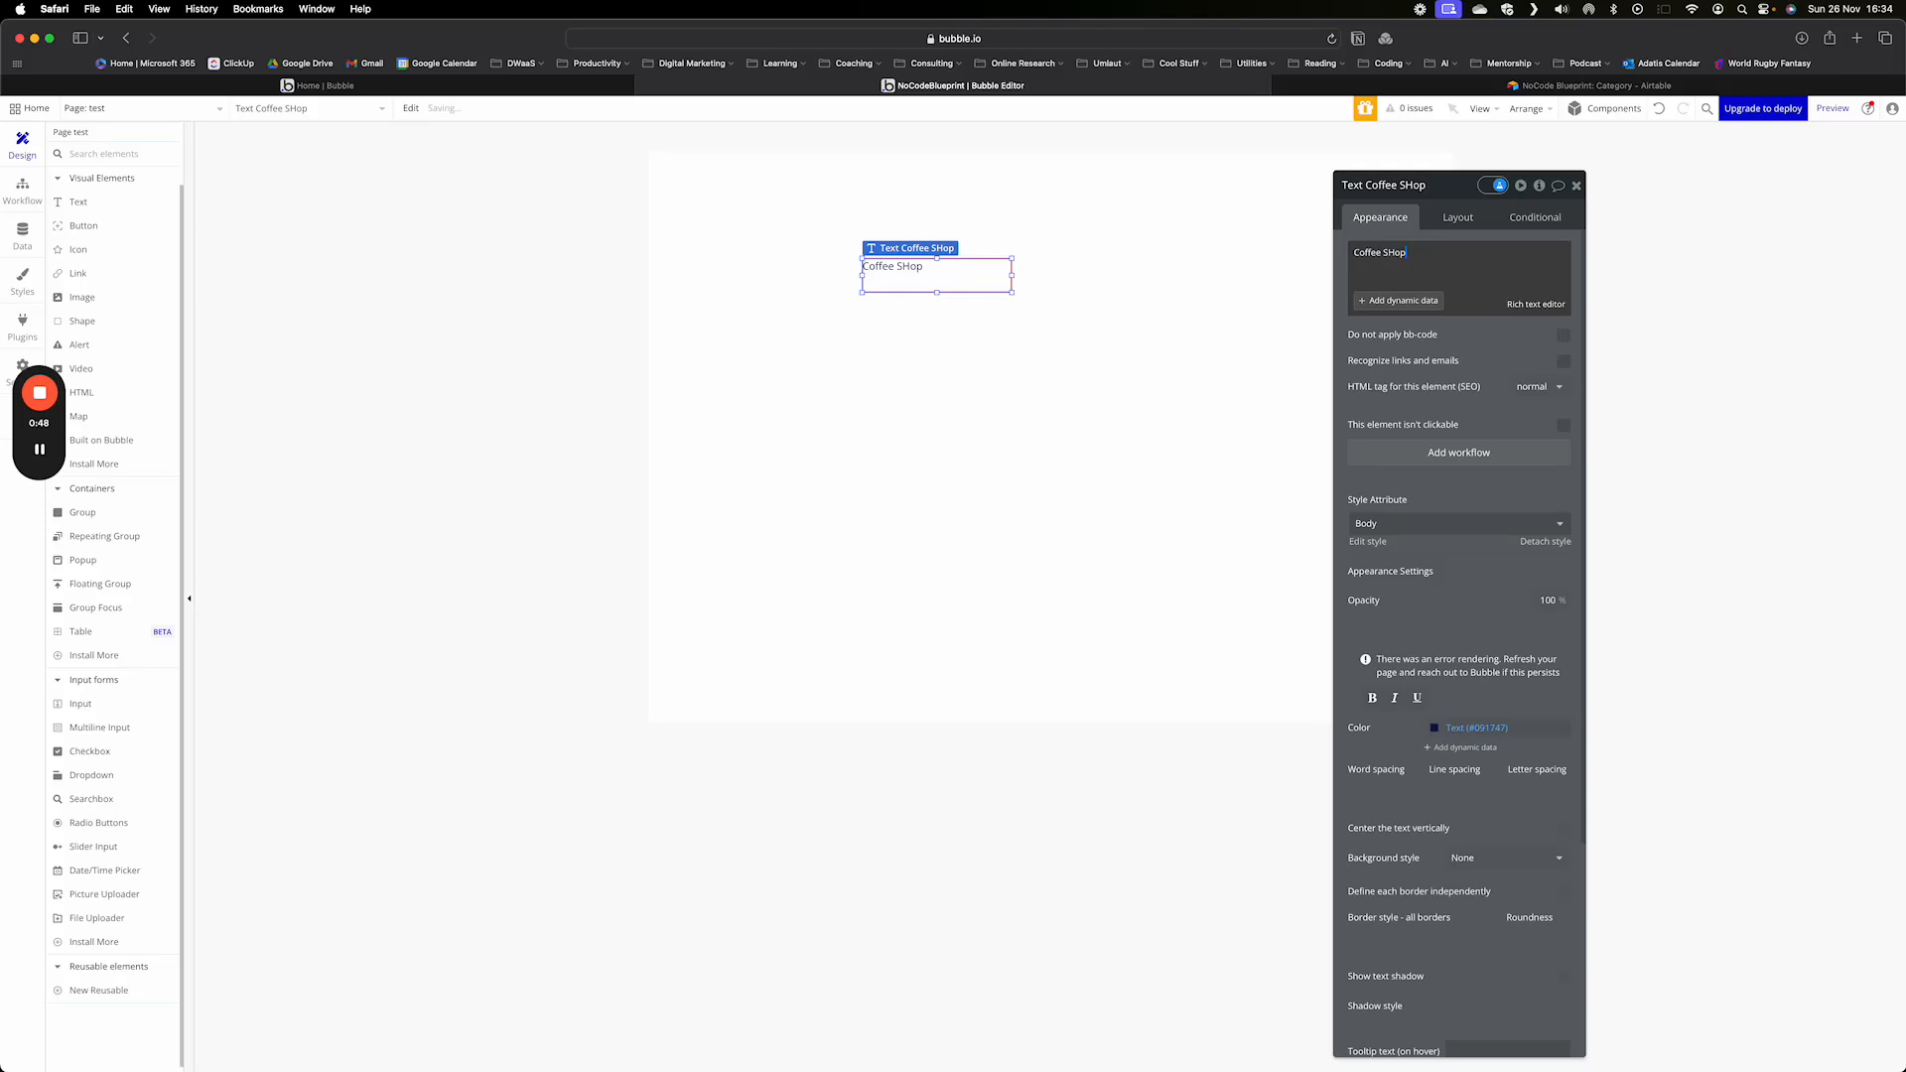
key(BackSpace)
key(BackSpace)
key(BackSpace)
text(hop)
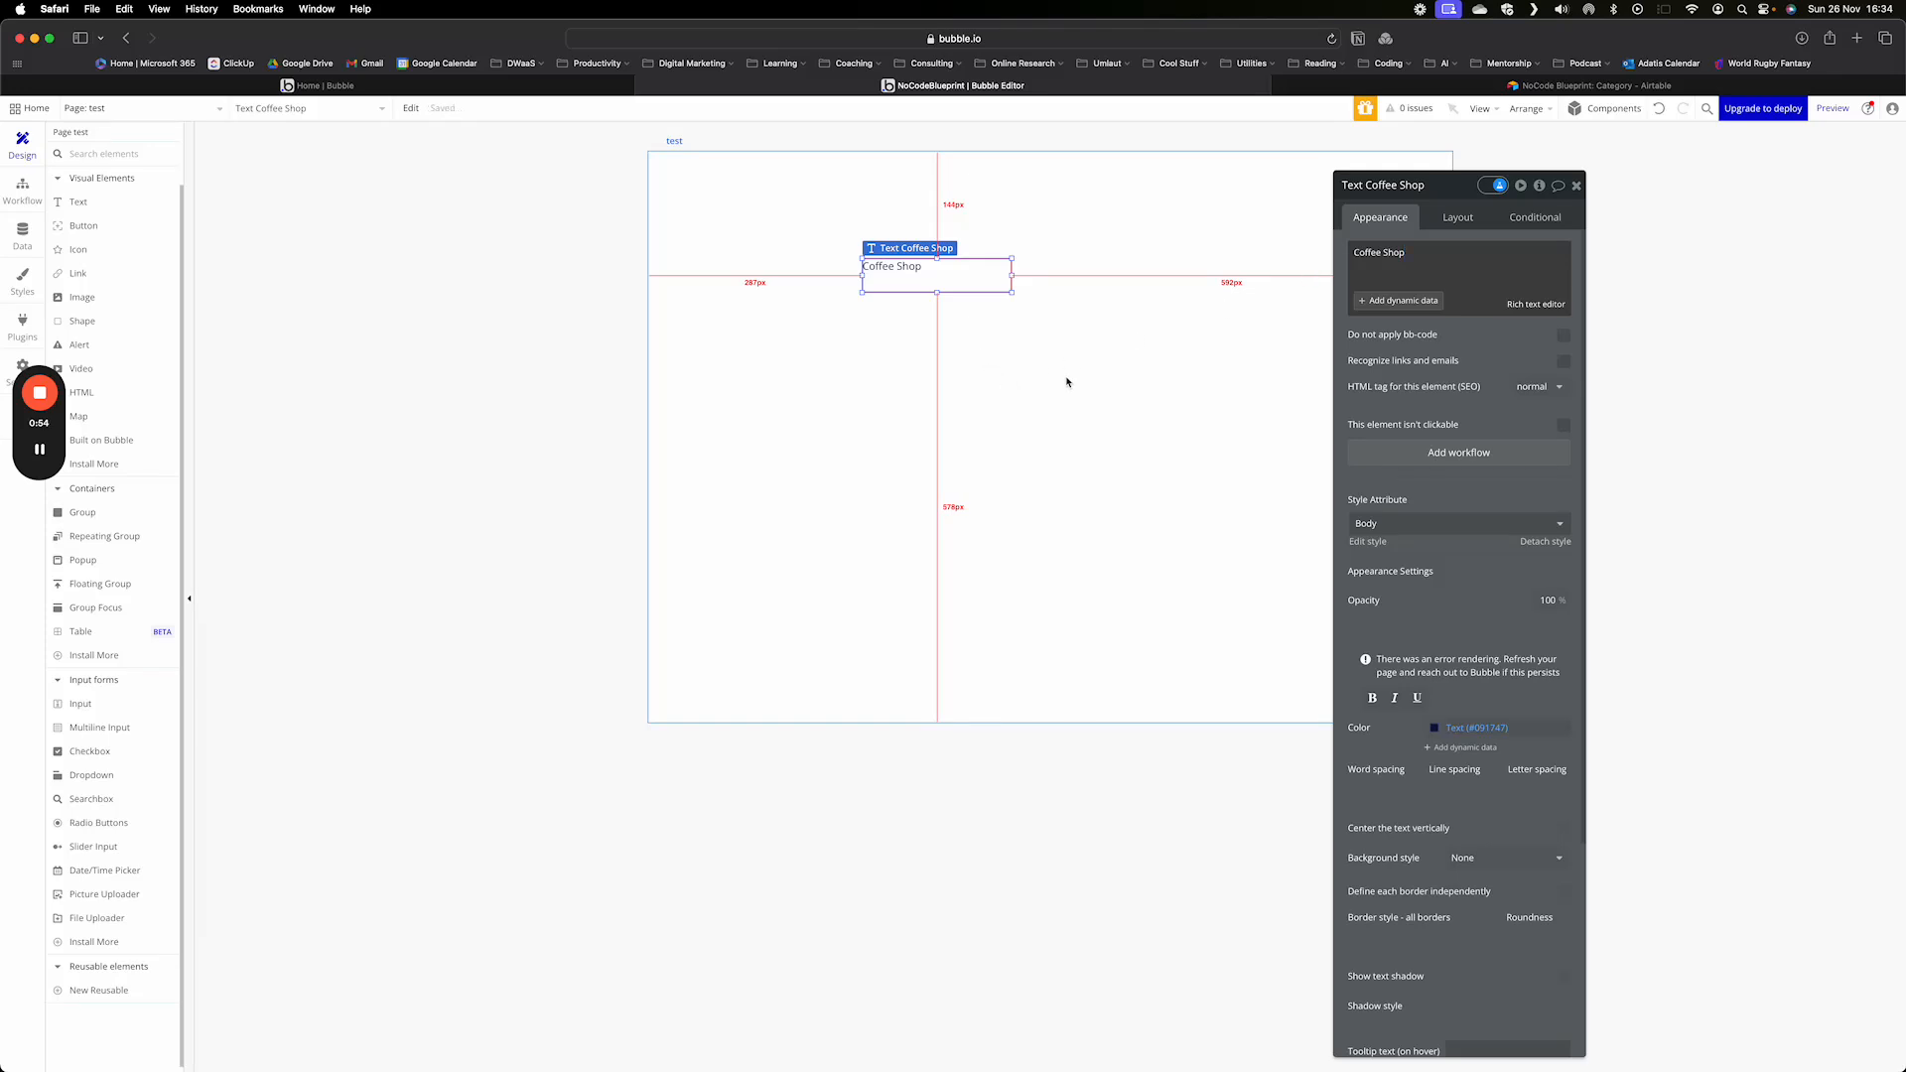
- Apply the Heading 1 style to the Coffee Shop text, then widen it and place it near the page's upper-left corner
click(1453, 524)
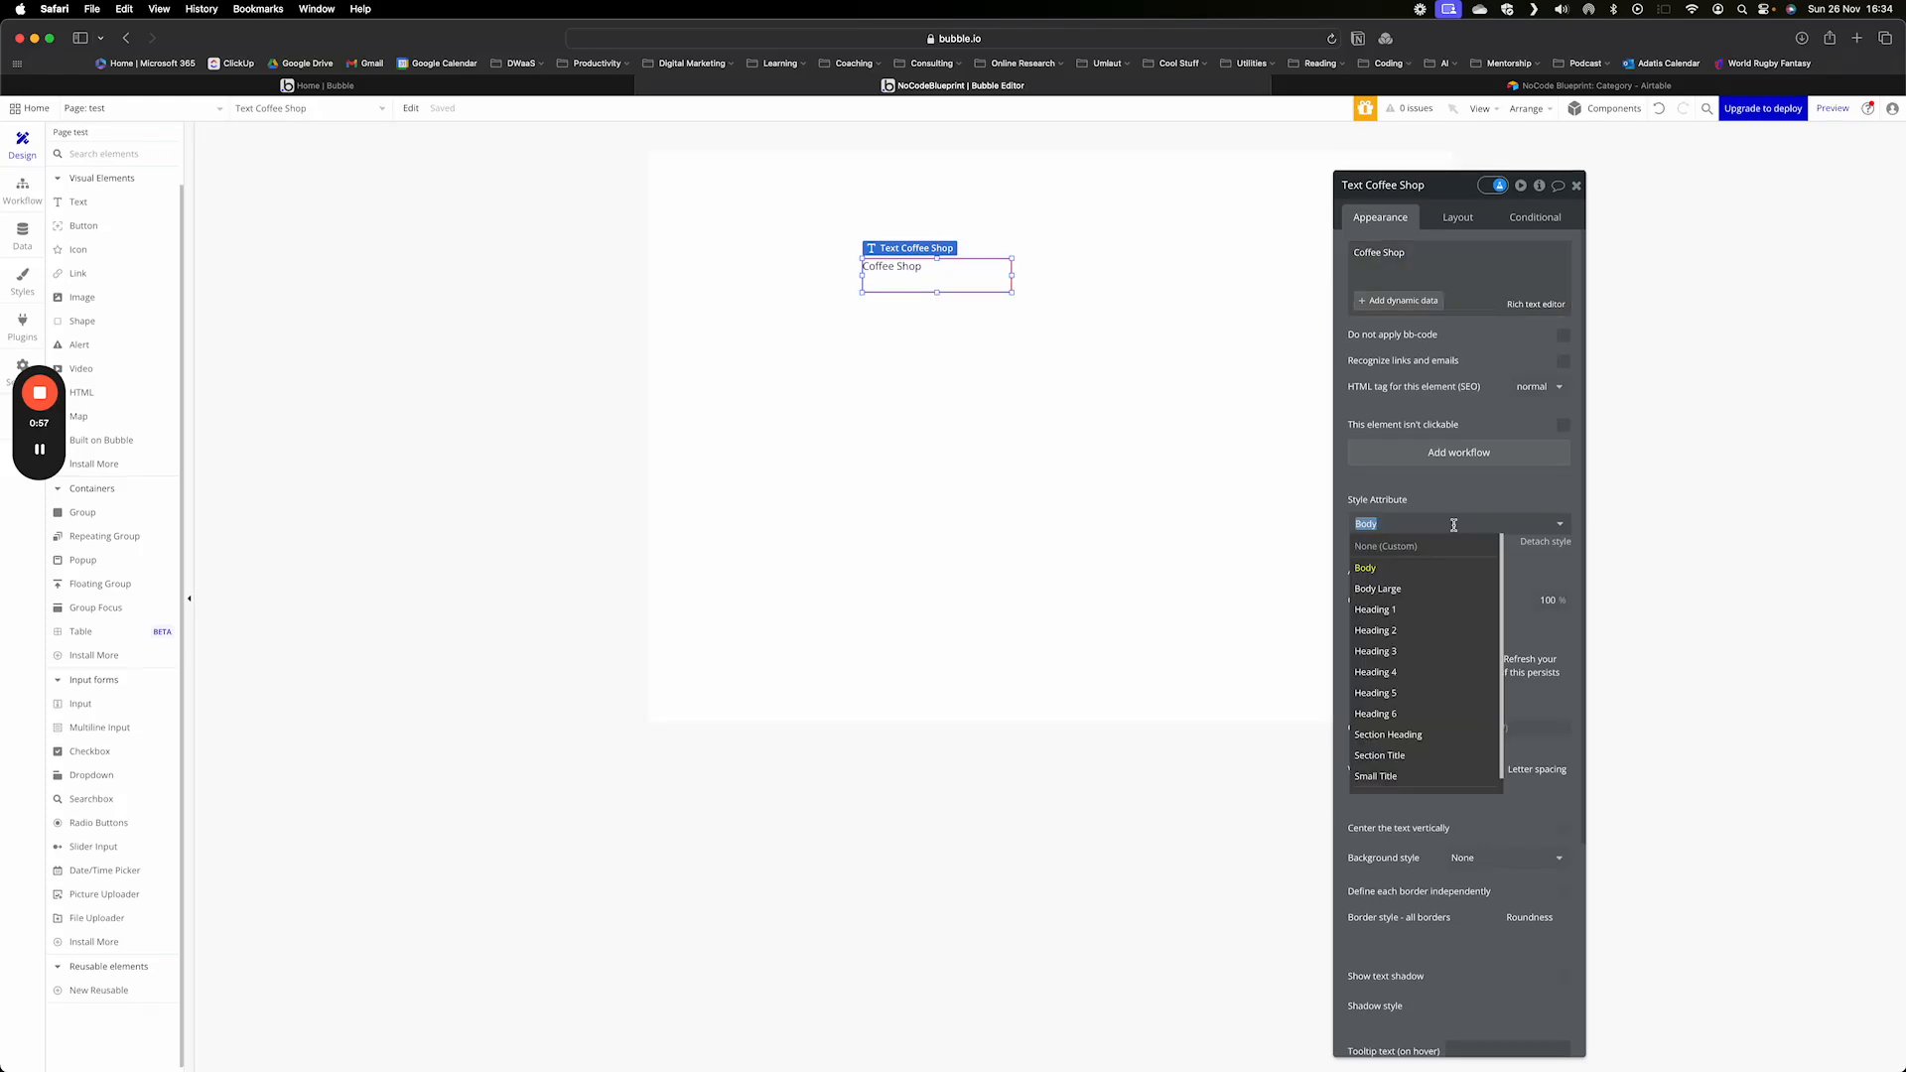
click(1408, 612)
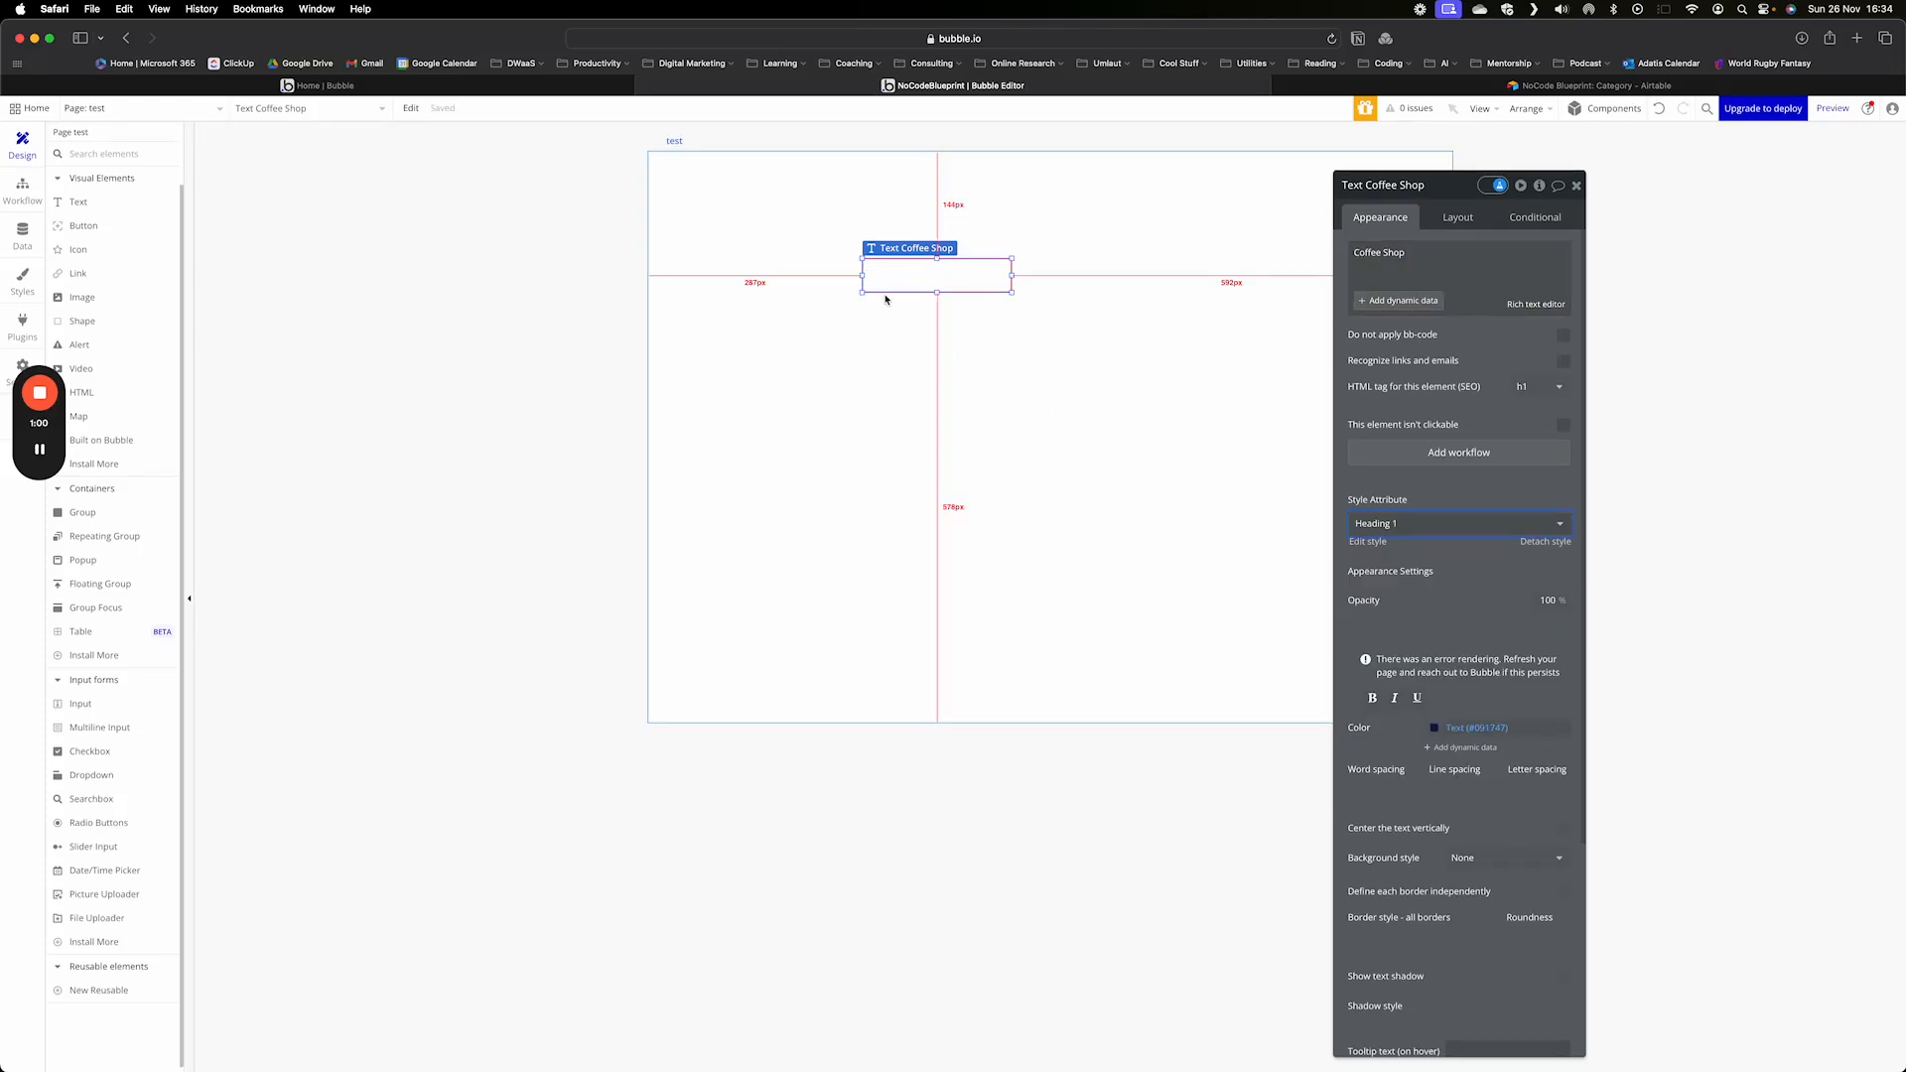
drag(863, 275, 695, 275)
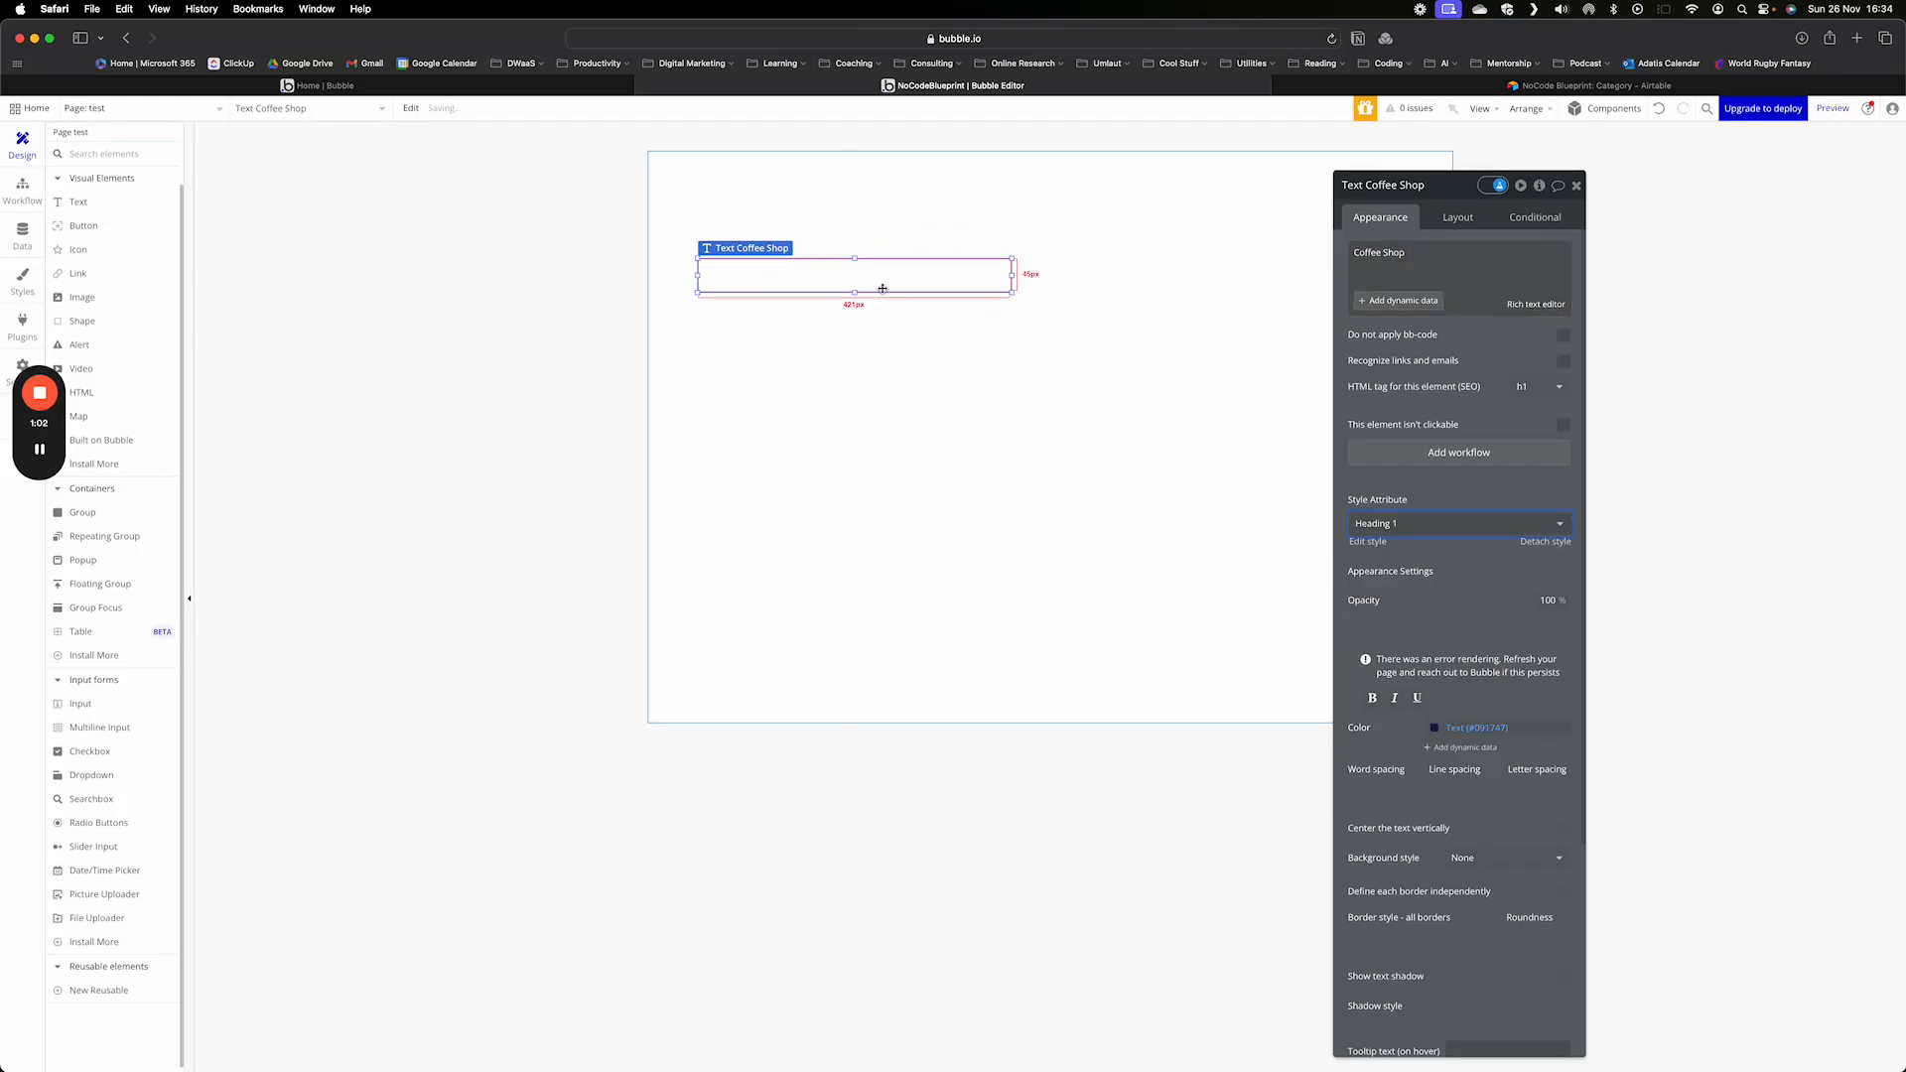
mouse_move(855, 289)
mouse_down()
mouse_move(846, 348)
mouse_move(925, 202)
mouse_move(864, 220)
mouse_move(864, 326)
mouse_move(866, 258)
mouse_up()
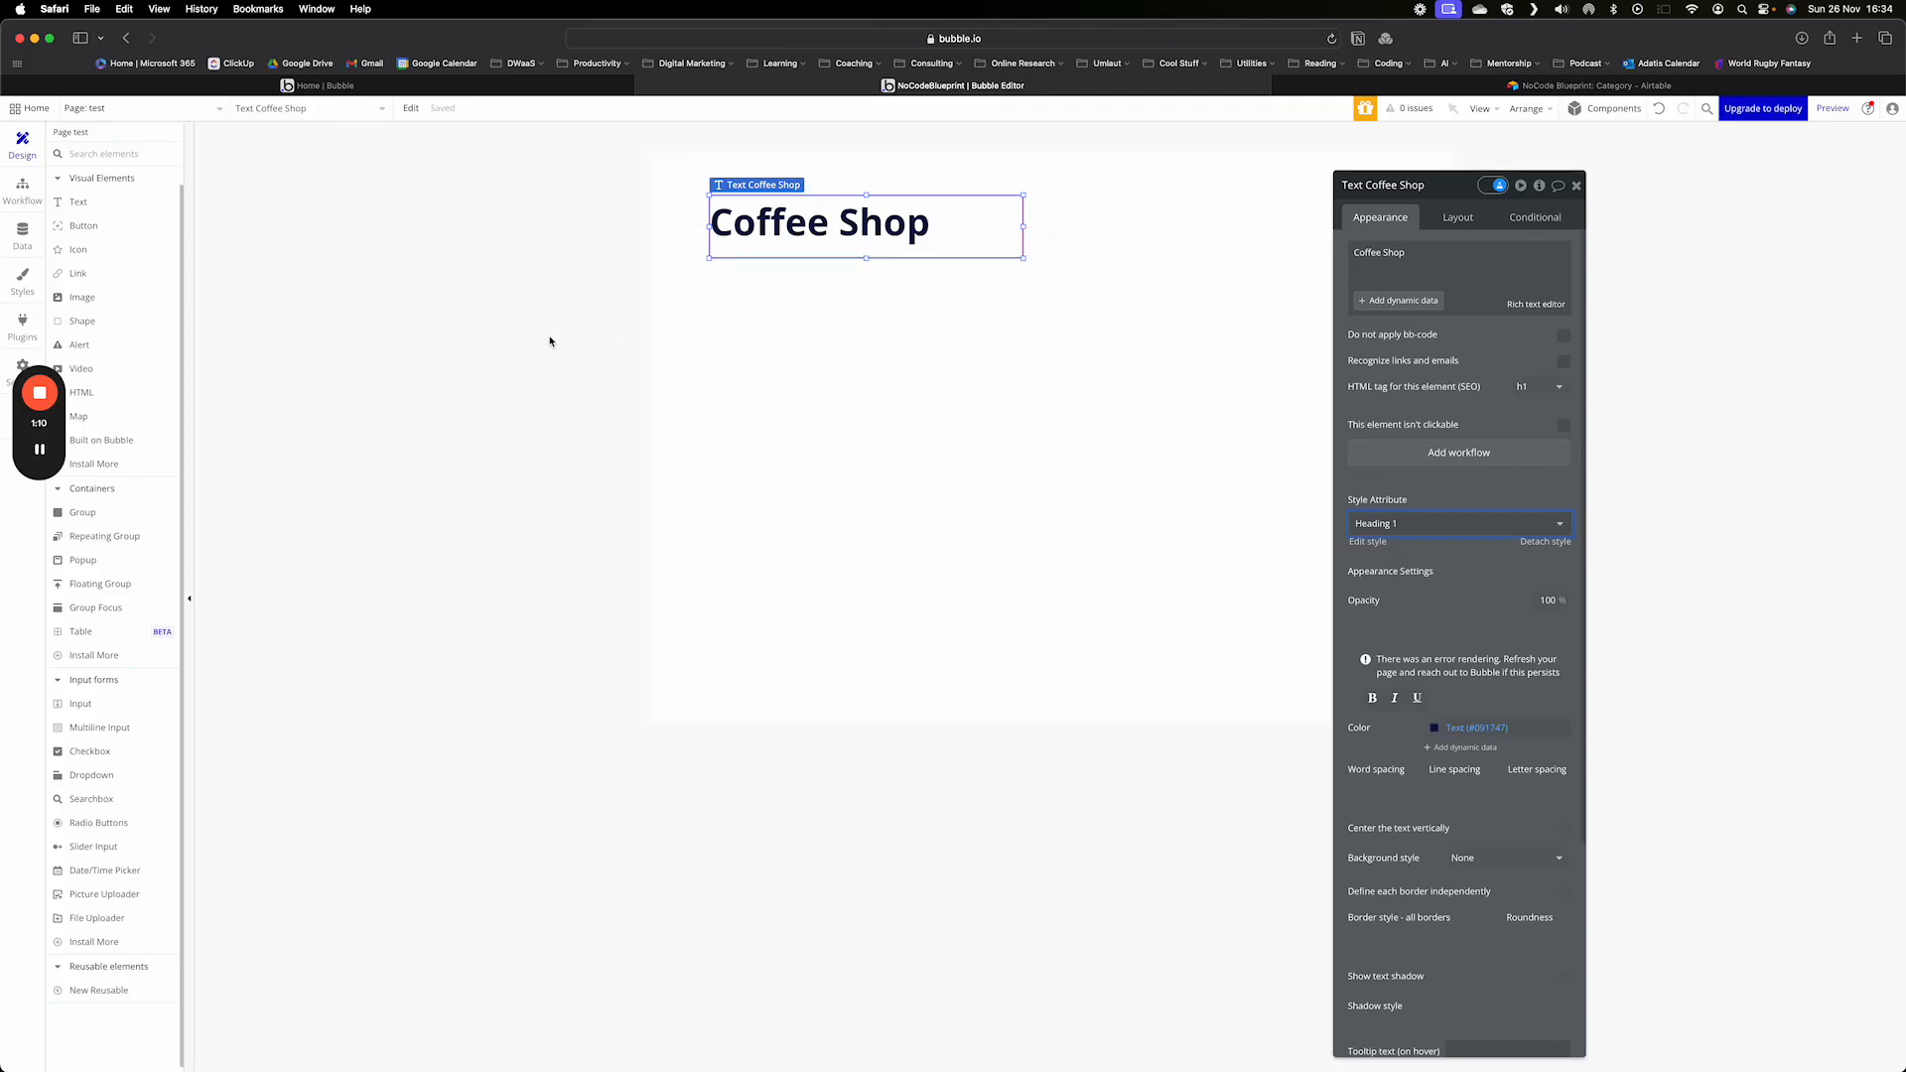
- Add radio buttons below the heading with the single choice "Coffee" and reduce their height to about 36 px
scroll(136, 491, down, 1)
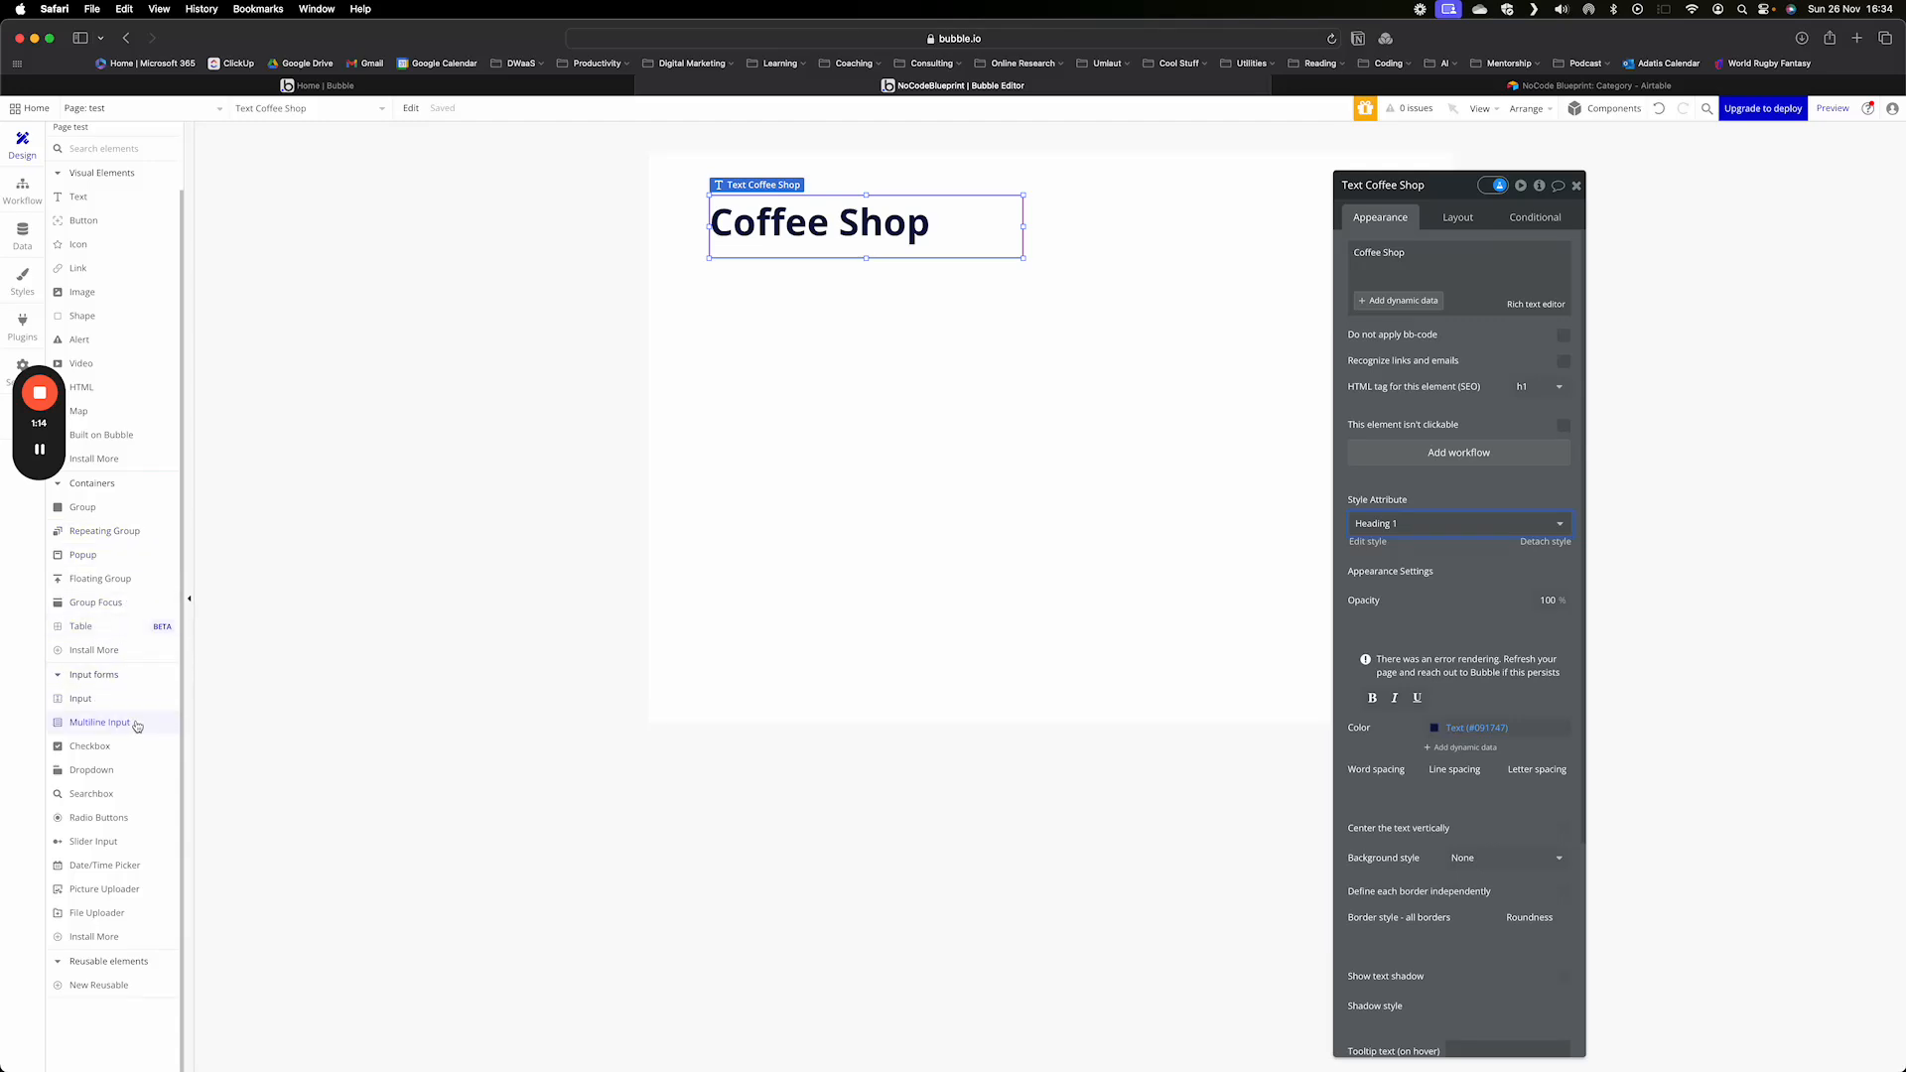
click(83, 820)
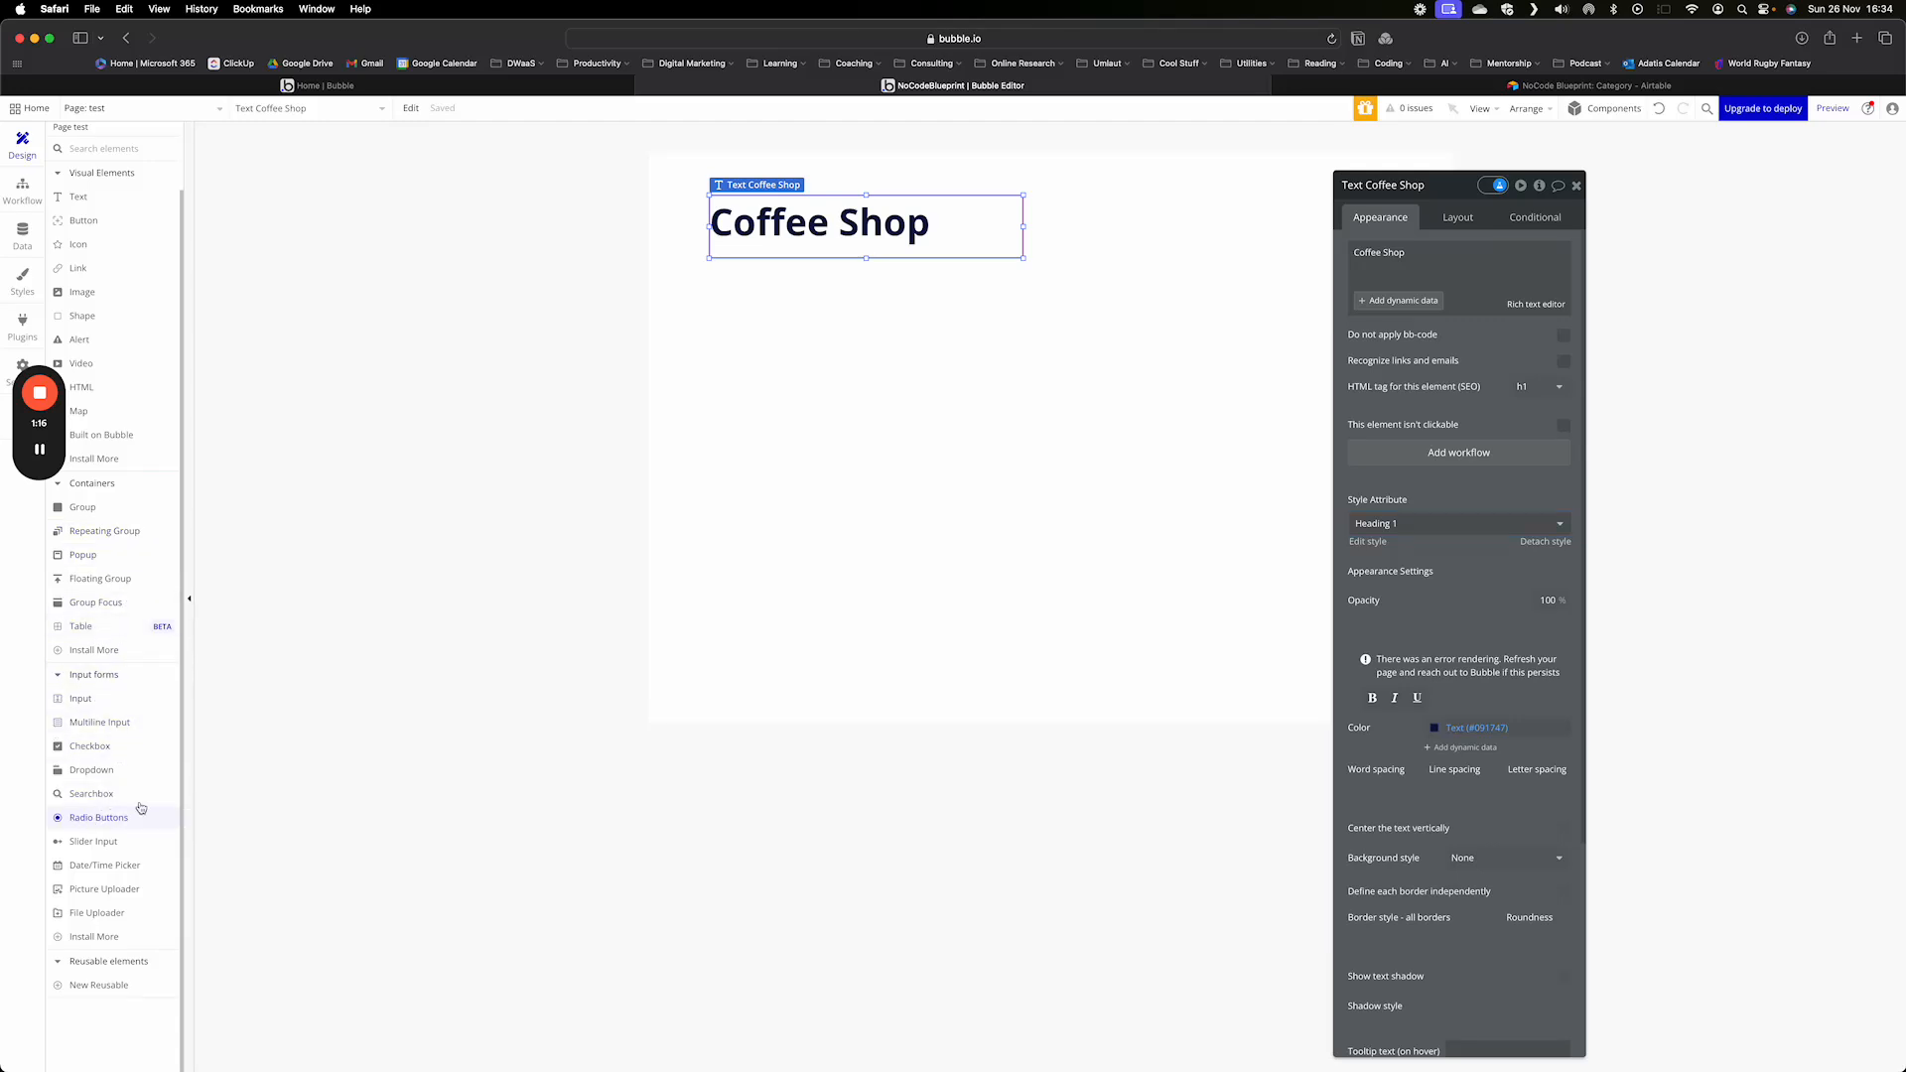
click(735, 318)
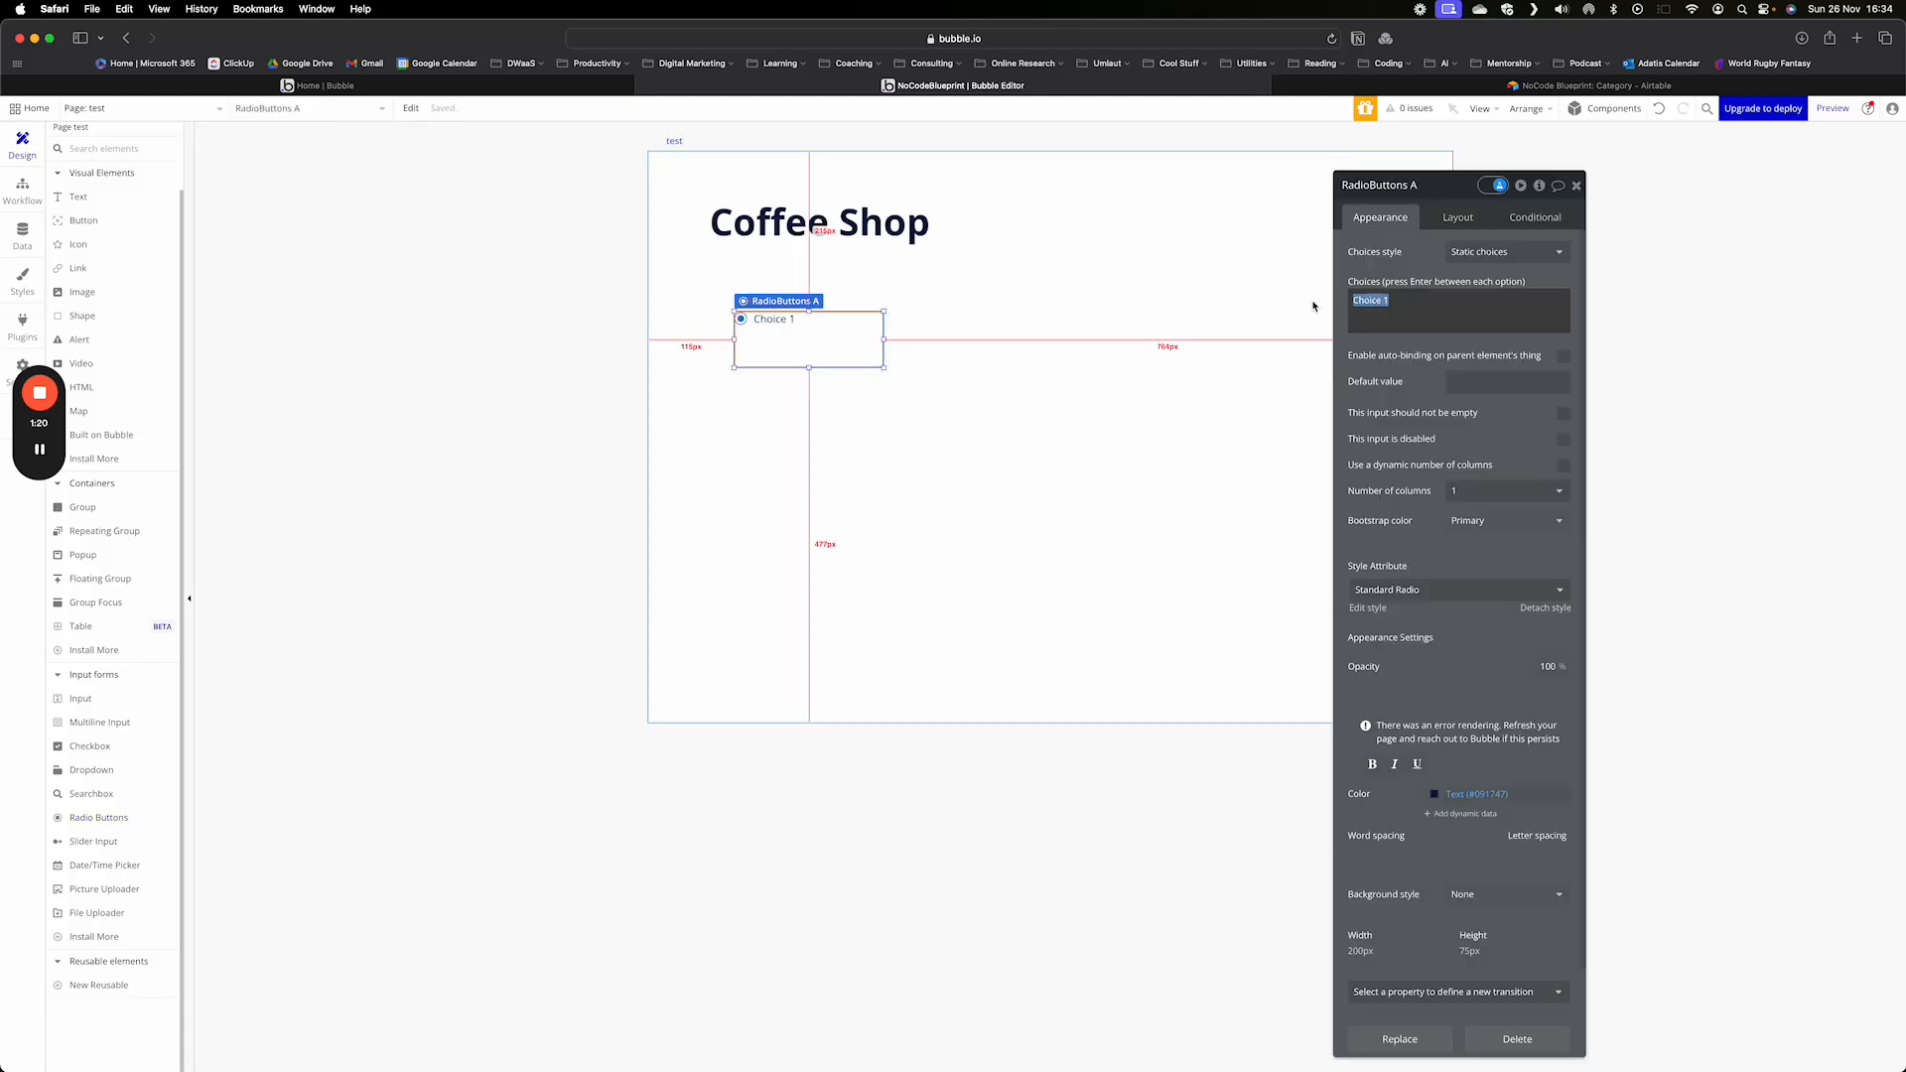
text(Coffee)
drag(809, 368, 809, 338)
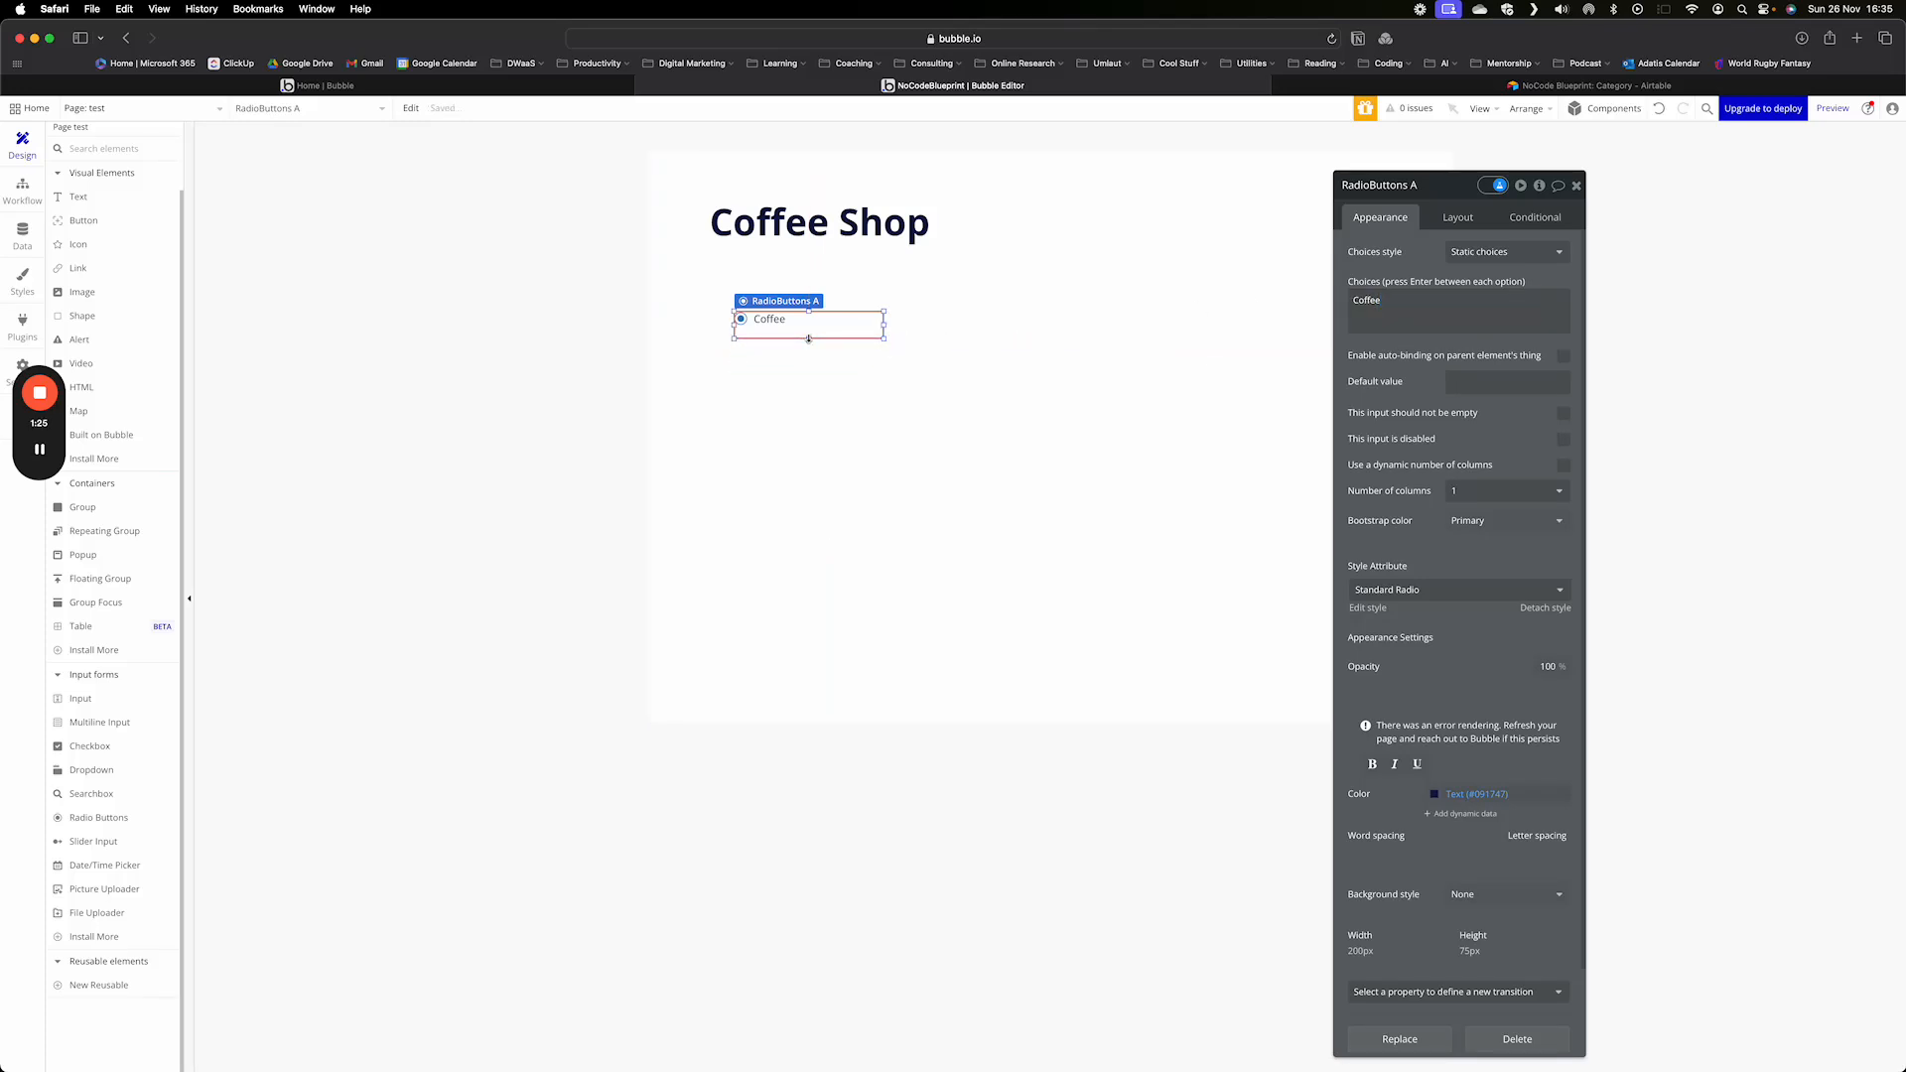
click(956, 425)
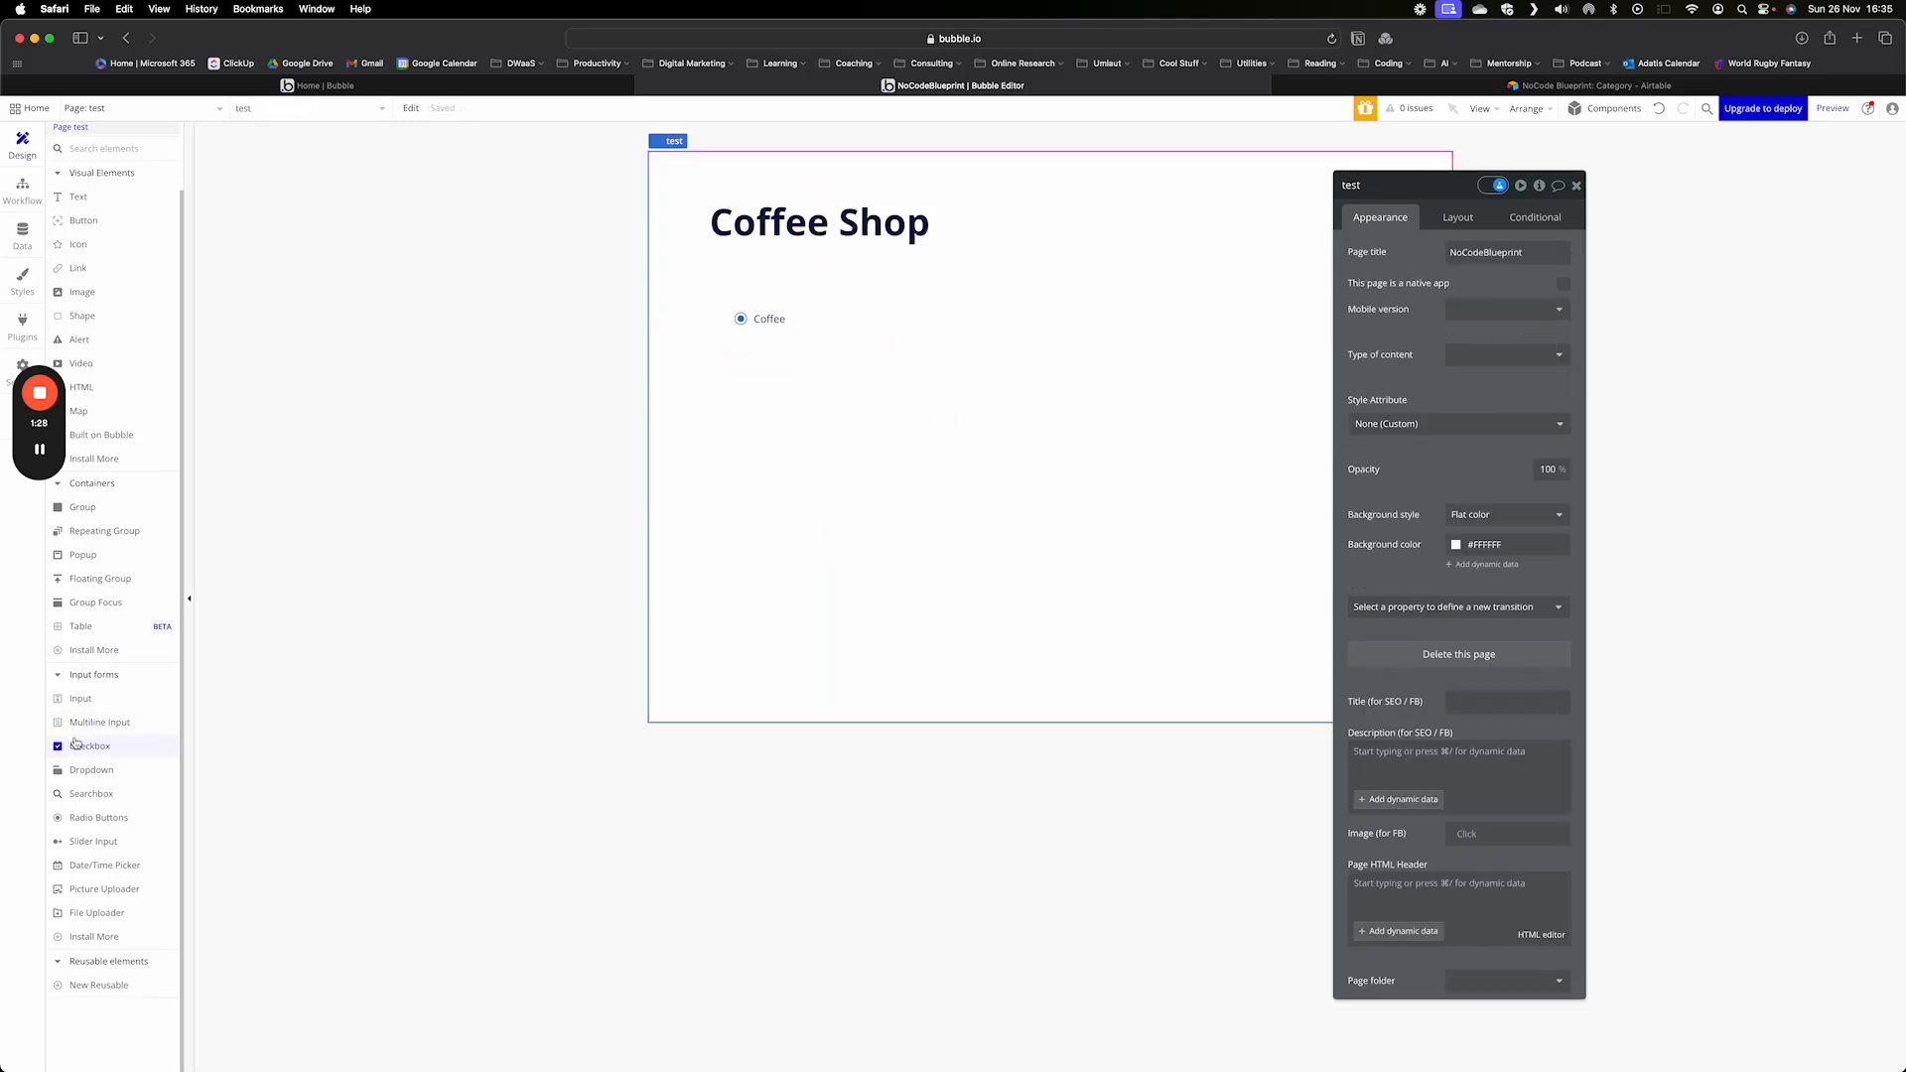
- Add a checkbox labelled "With milk?..." and align it beneath the Coffee radio button
drag(75, 743, 764, 397)
click(1515, 256)
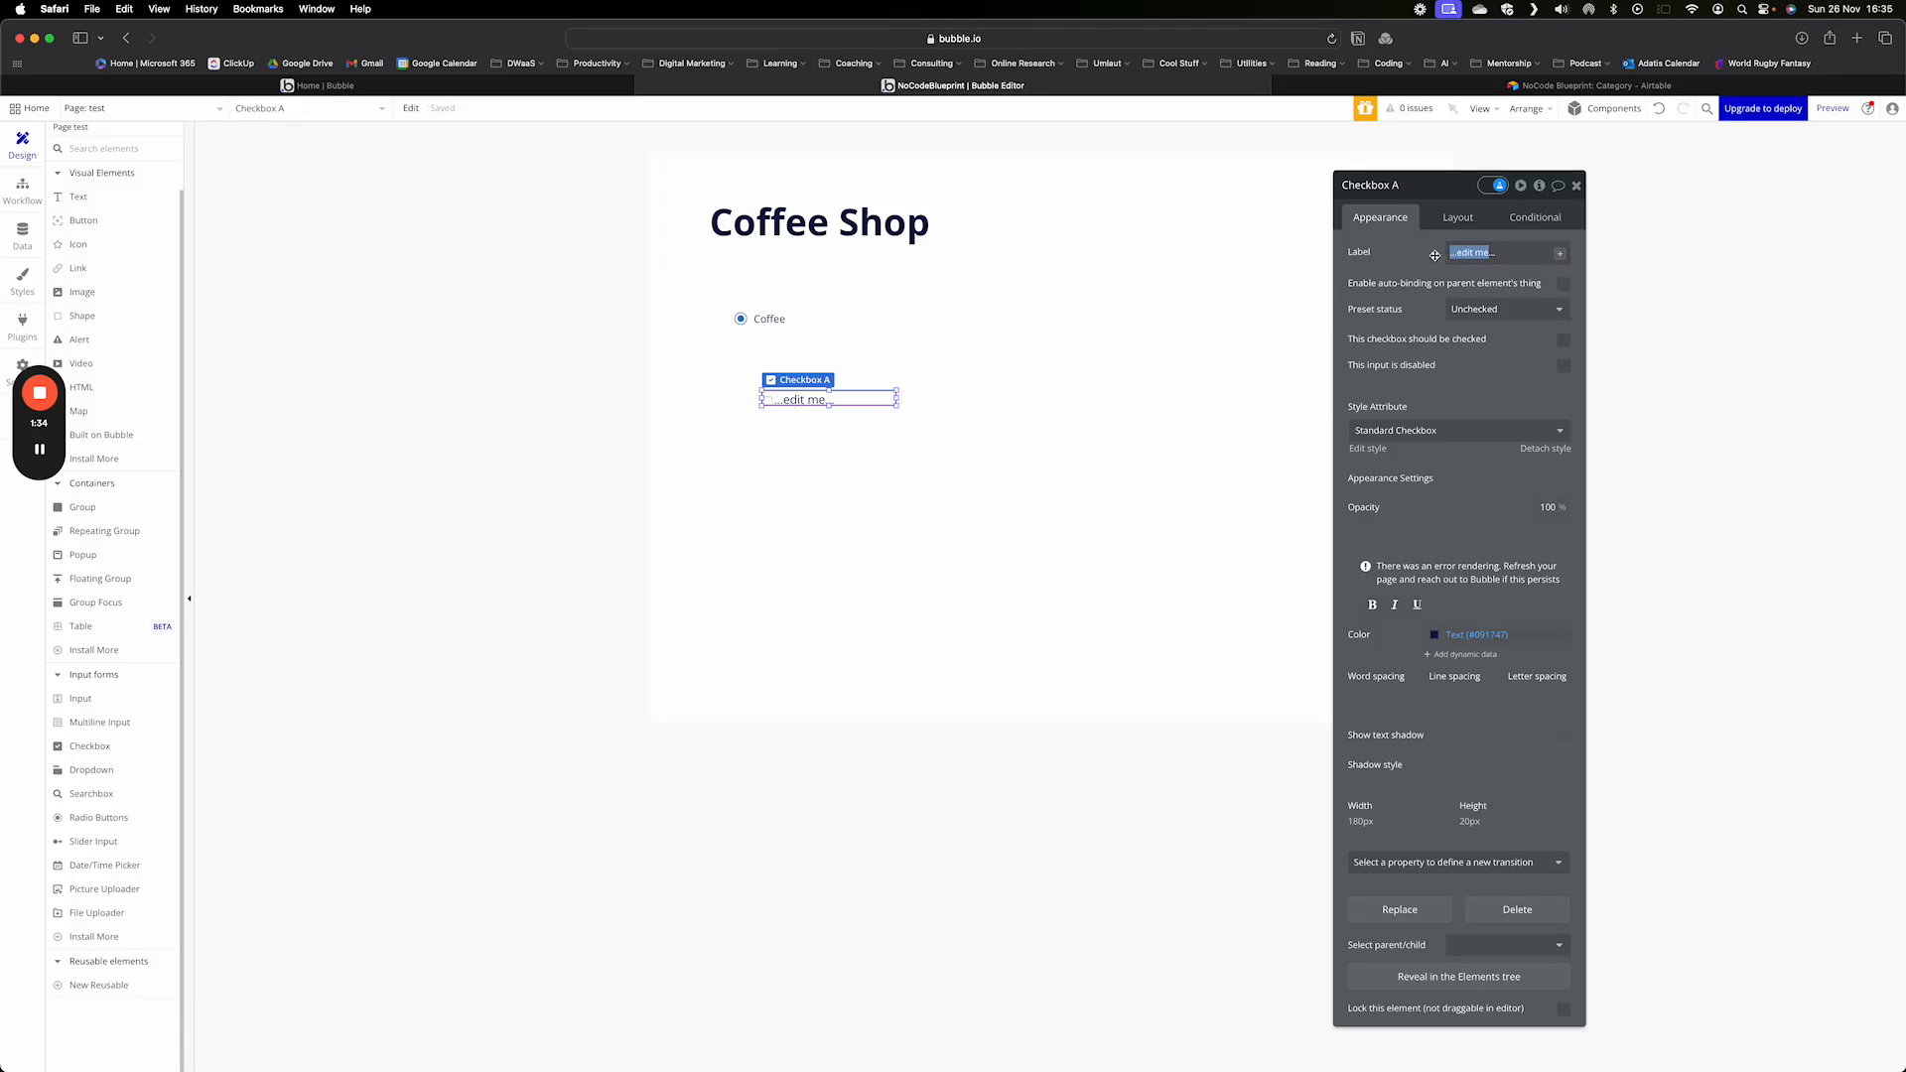
text(With)
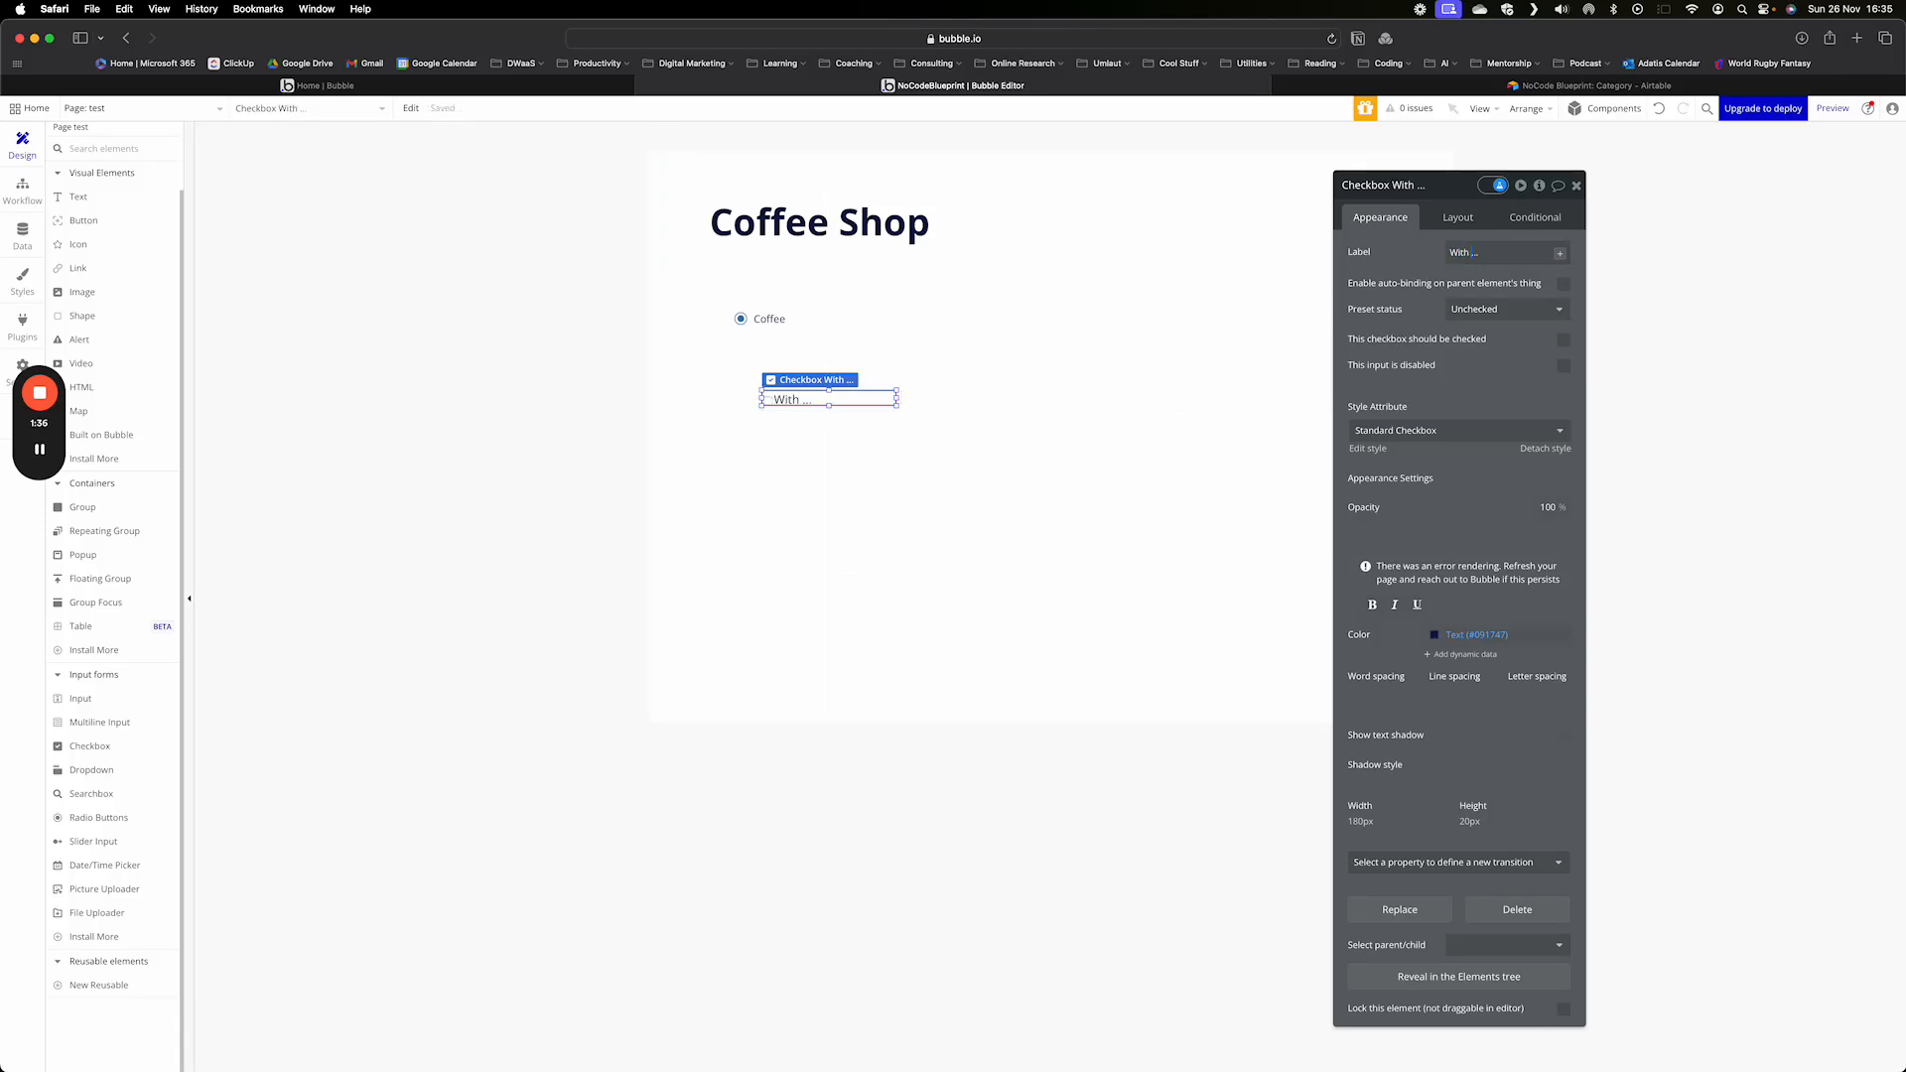
key(BackSpace)
key(BackSpace)
key(BackSpace)
key(BackSpace)
key(BackSpace)
text(With milk?)
click(1050, 496)
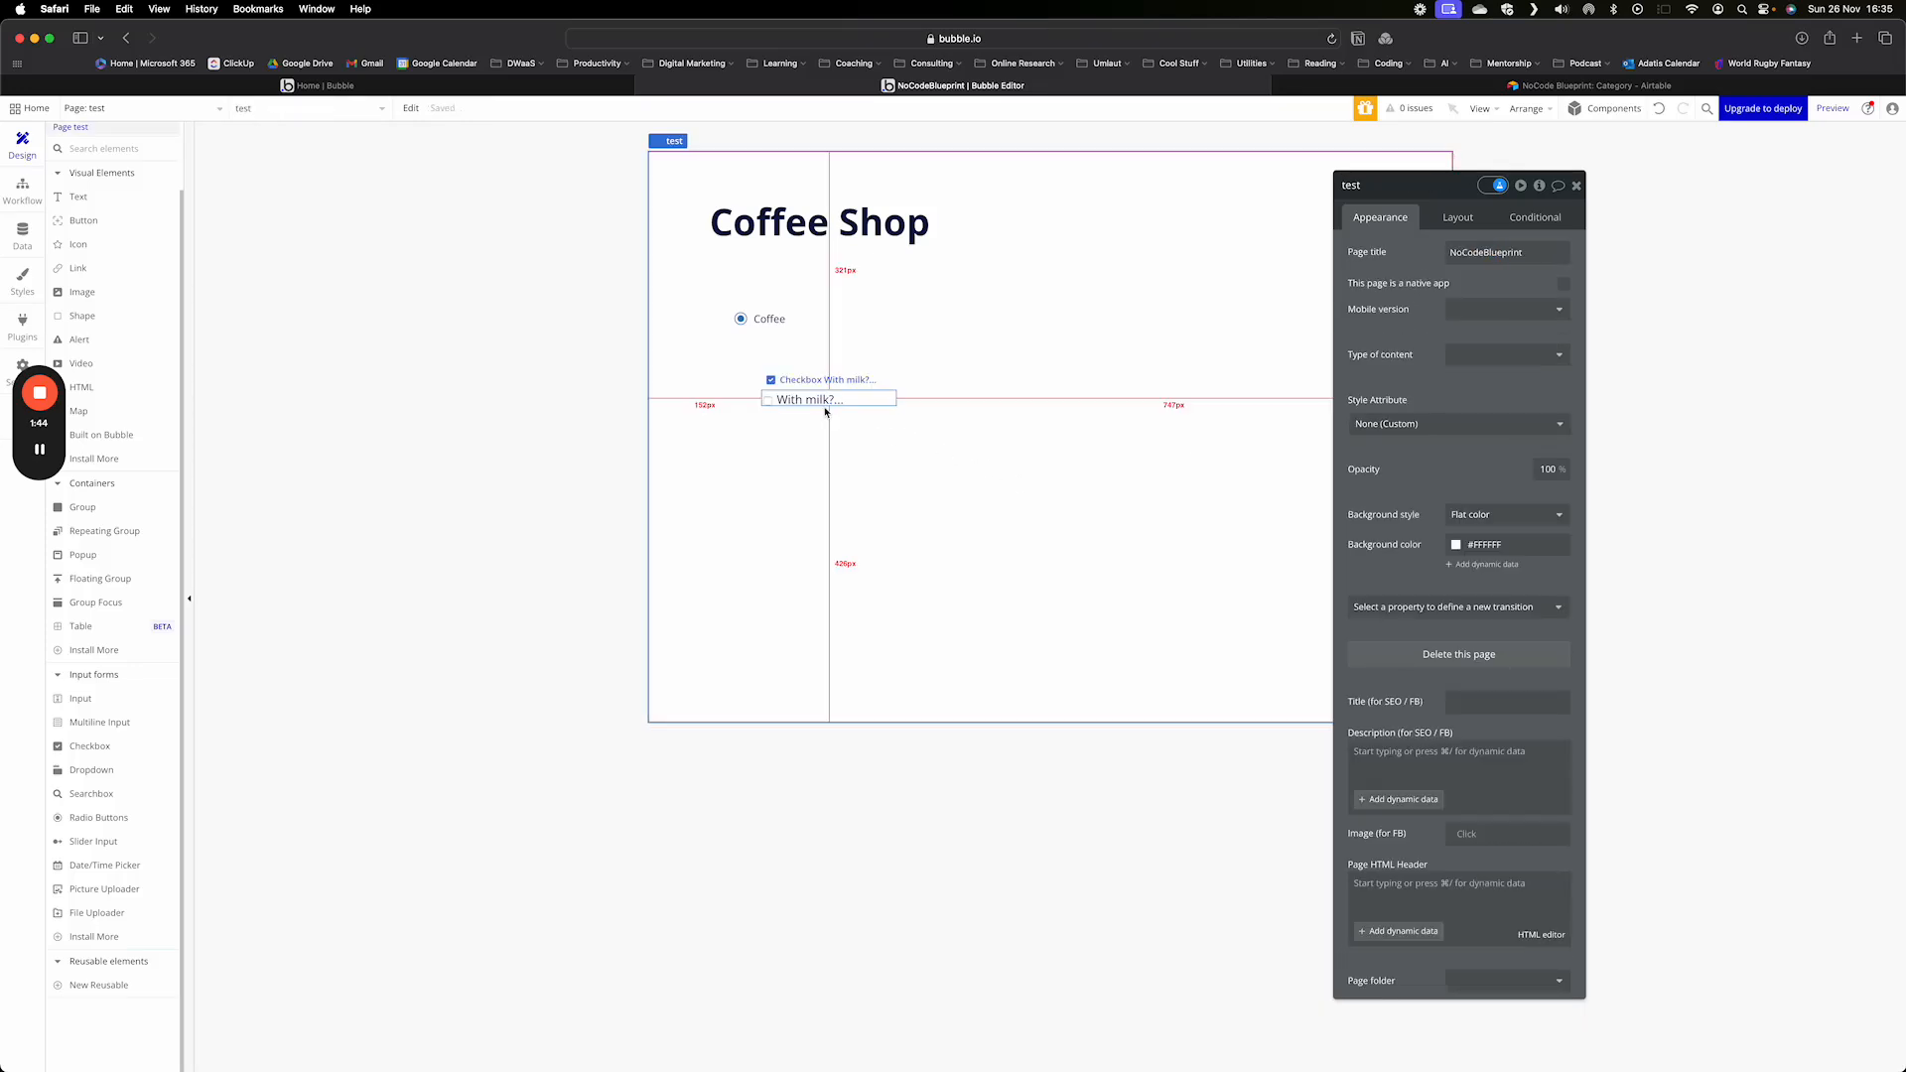
drag(825, 411, 798, 387)
click(936, 455)
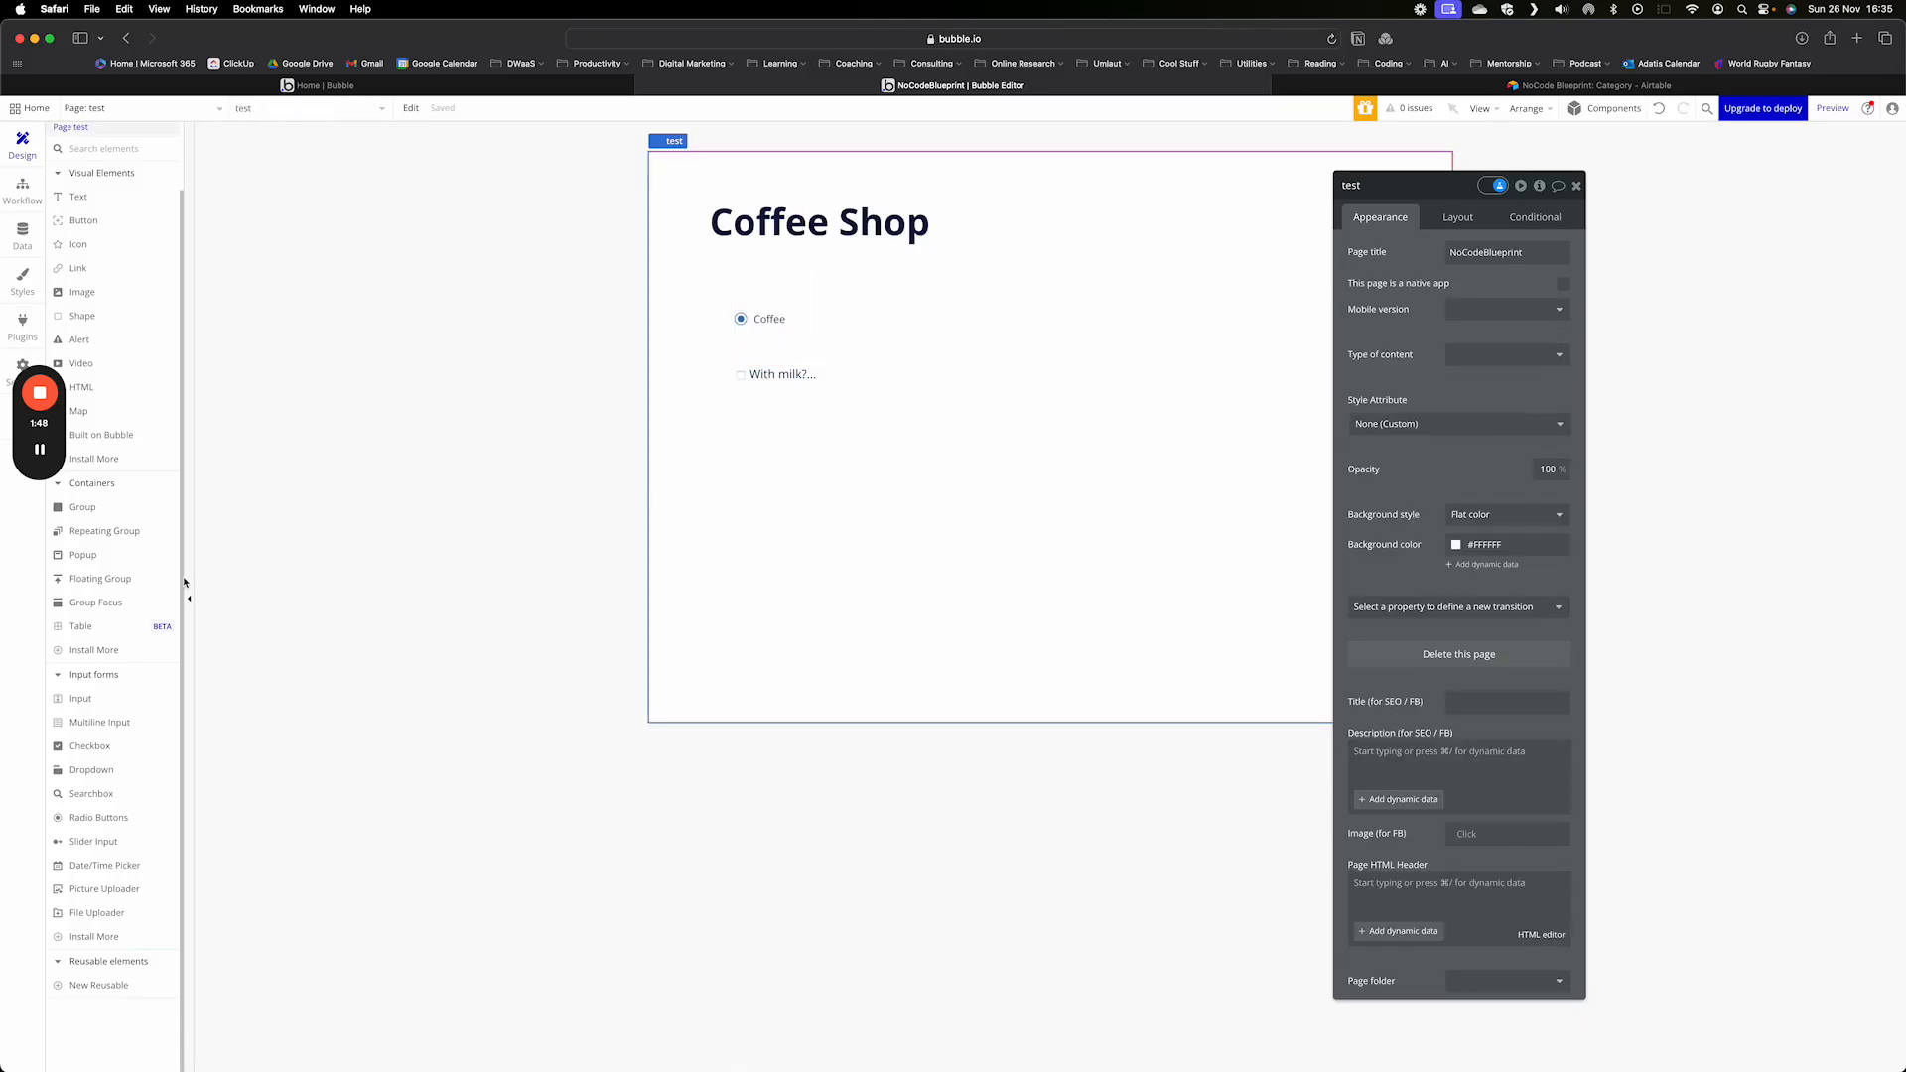
- Add a text element reading "You ordered..." and align it beneath the milk checkbox
click(78, 198)
click(795, 481)
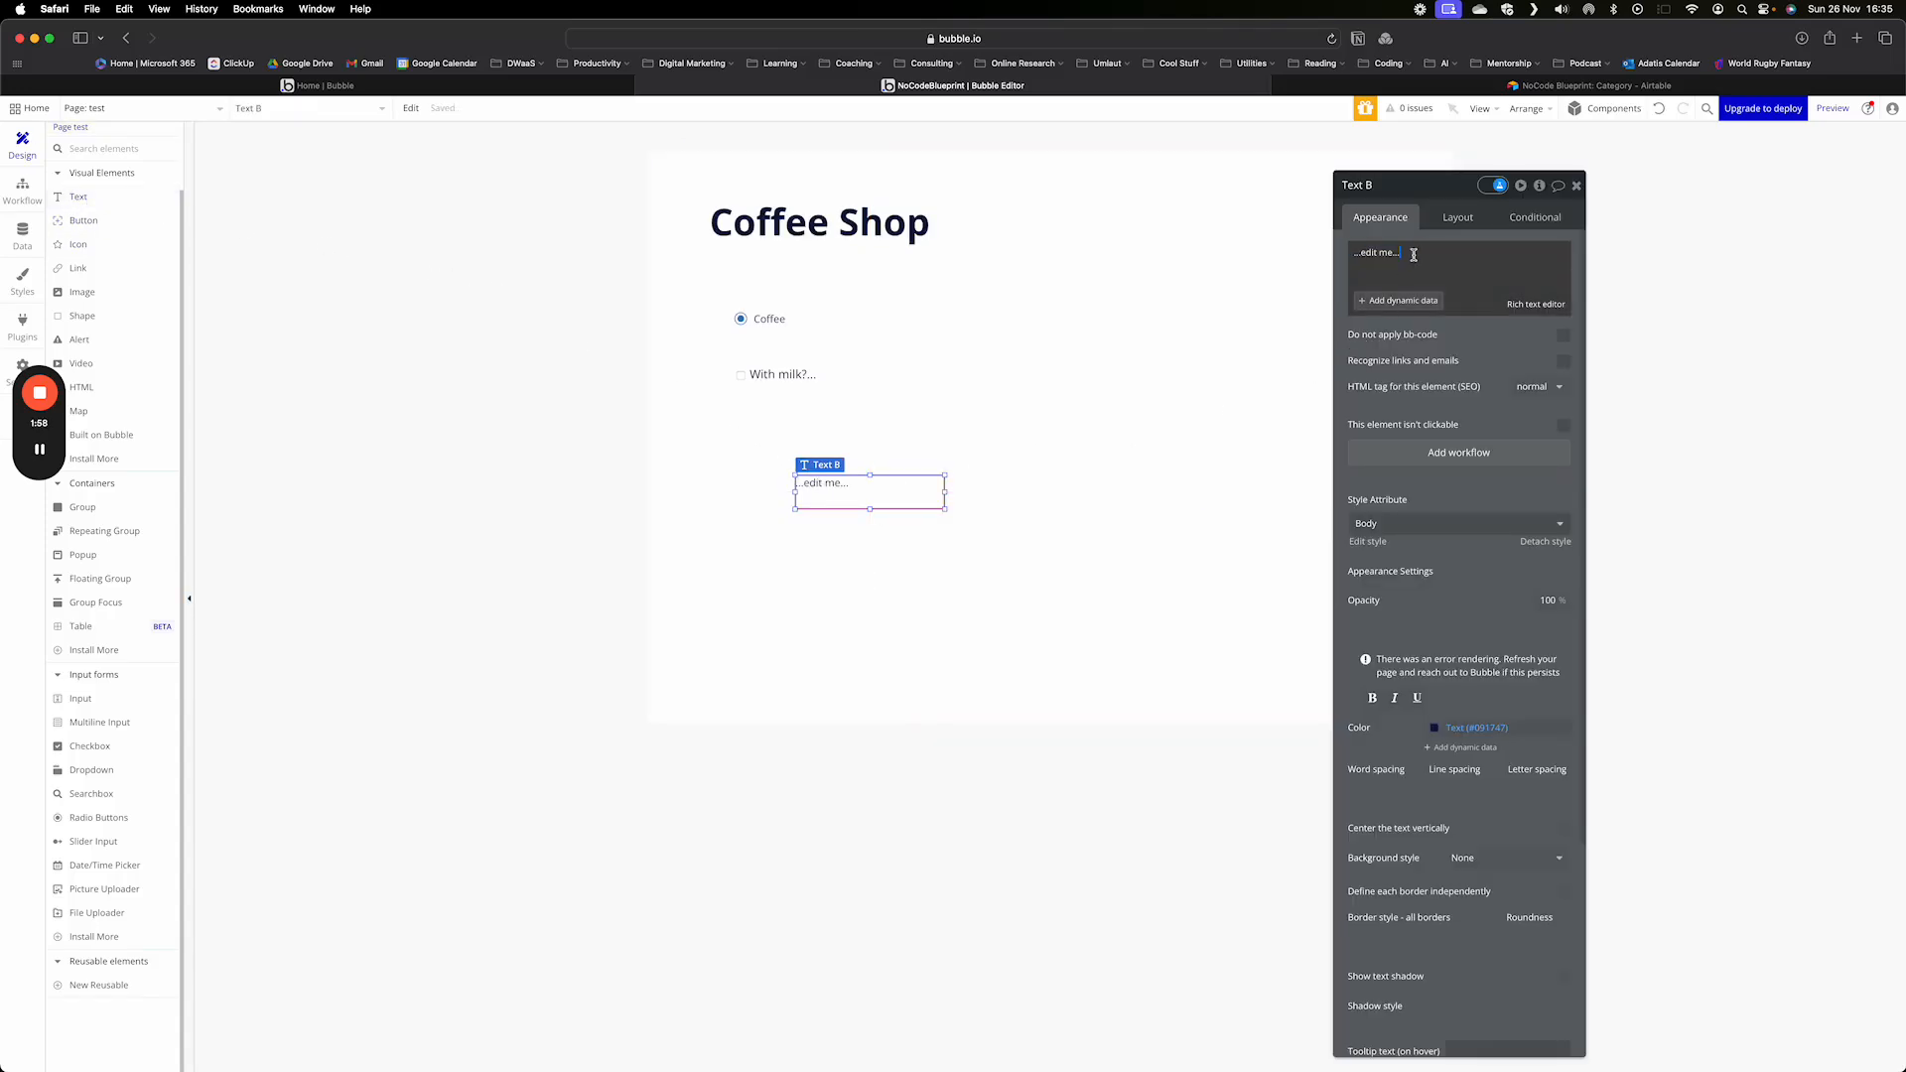
text(You ordered...)
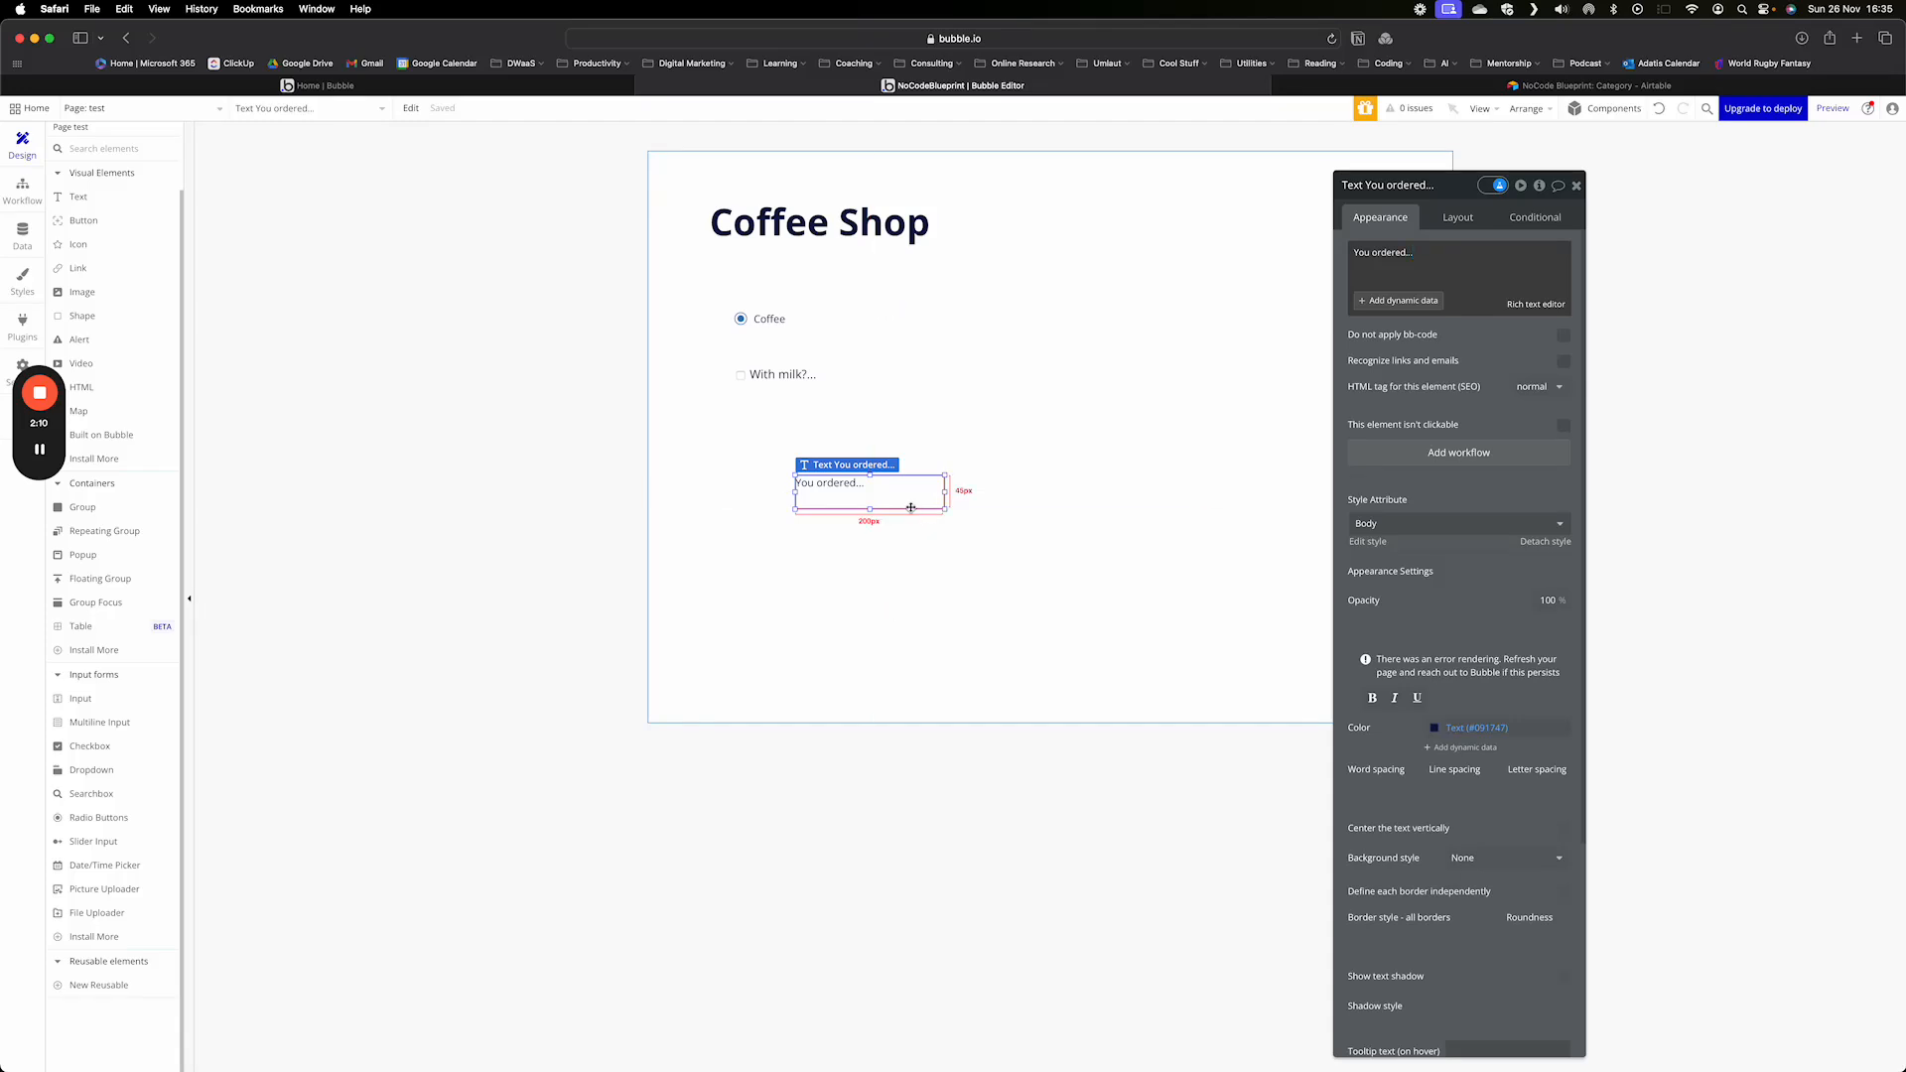
drag(907, 508, 849, 474)
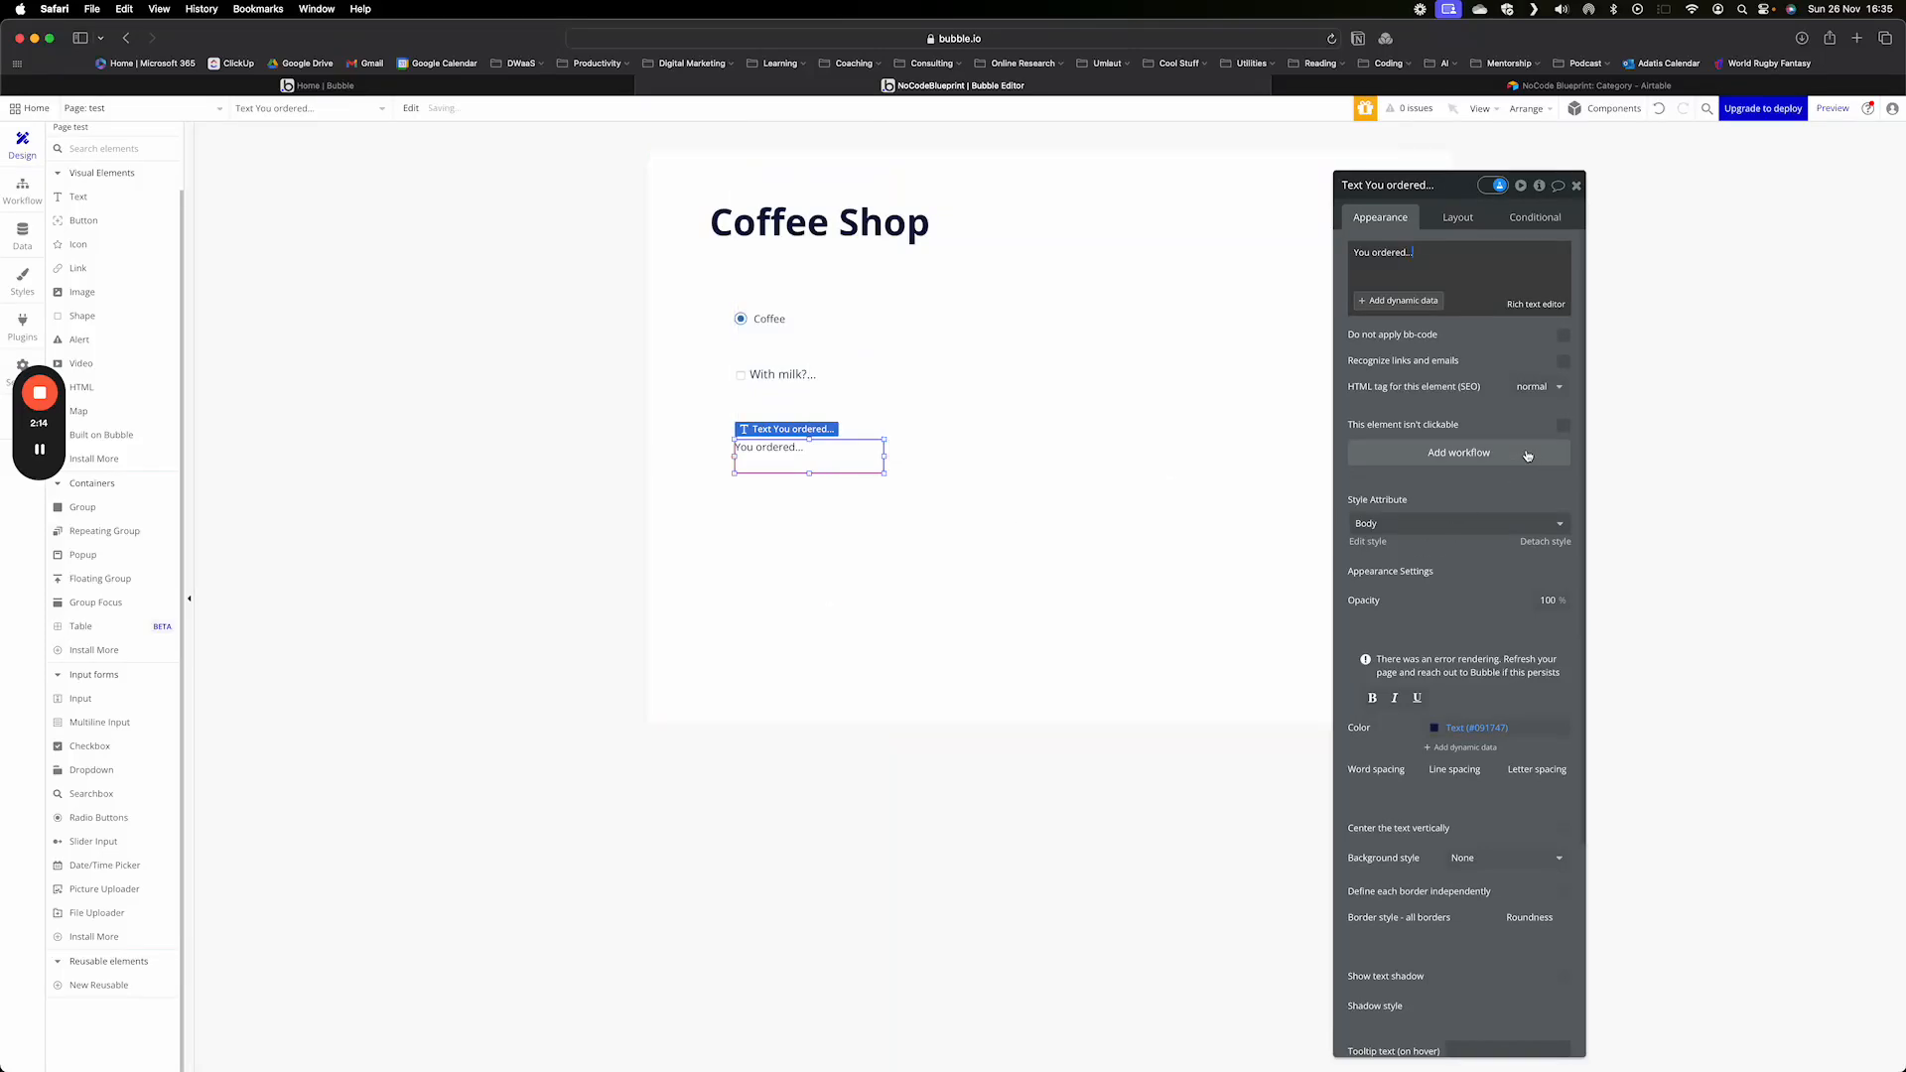
- Apply the Heading 3 style to the "You ordered..." text and widen it across most of the page
click(1546, 526)
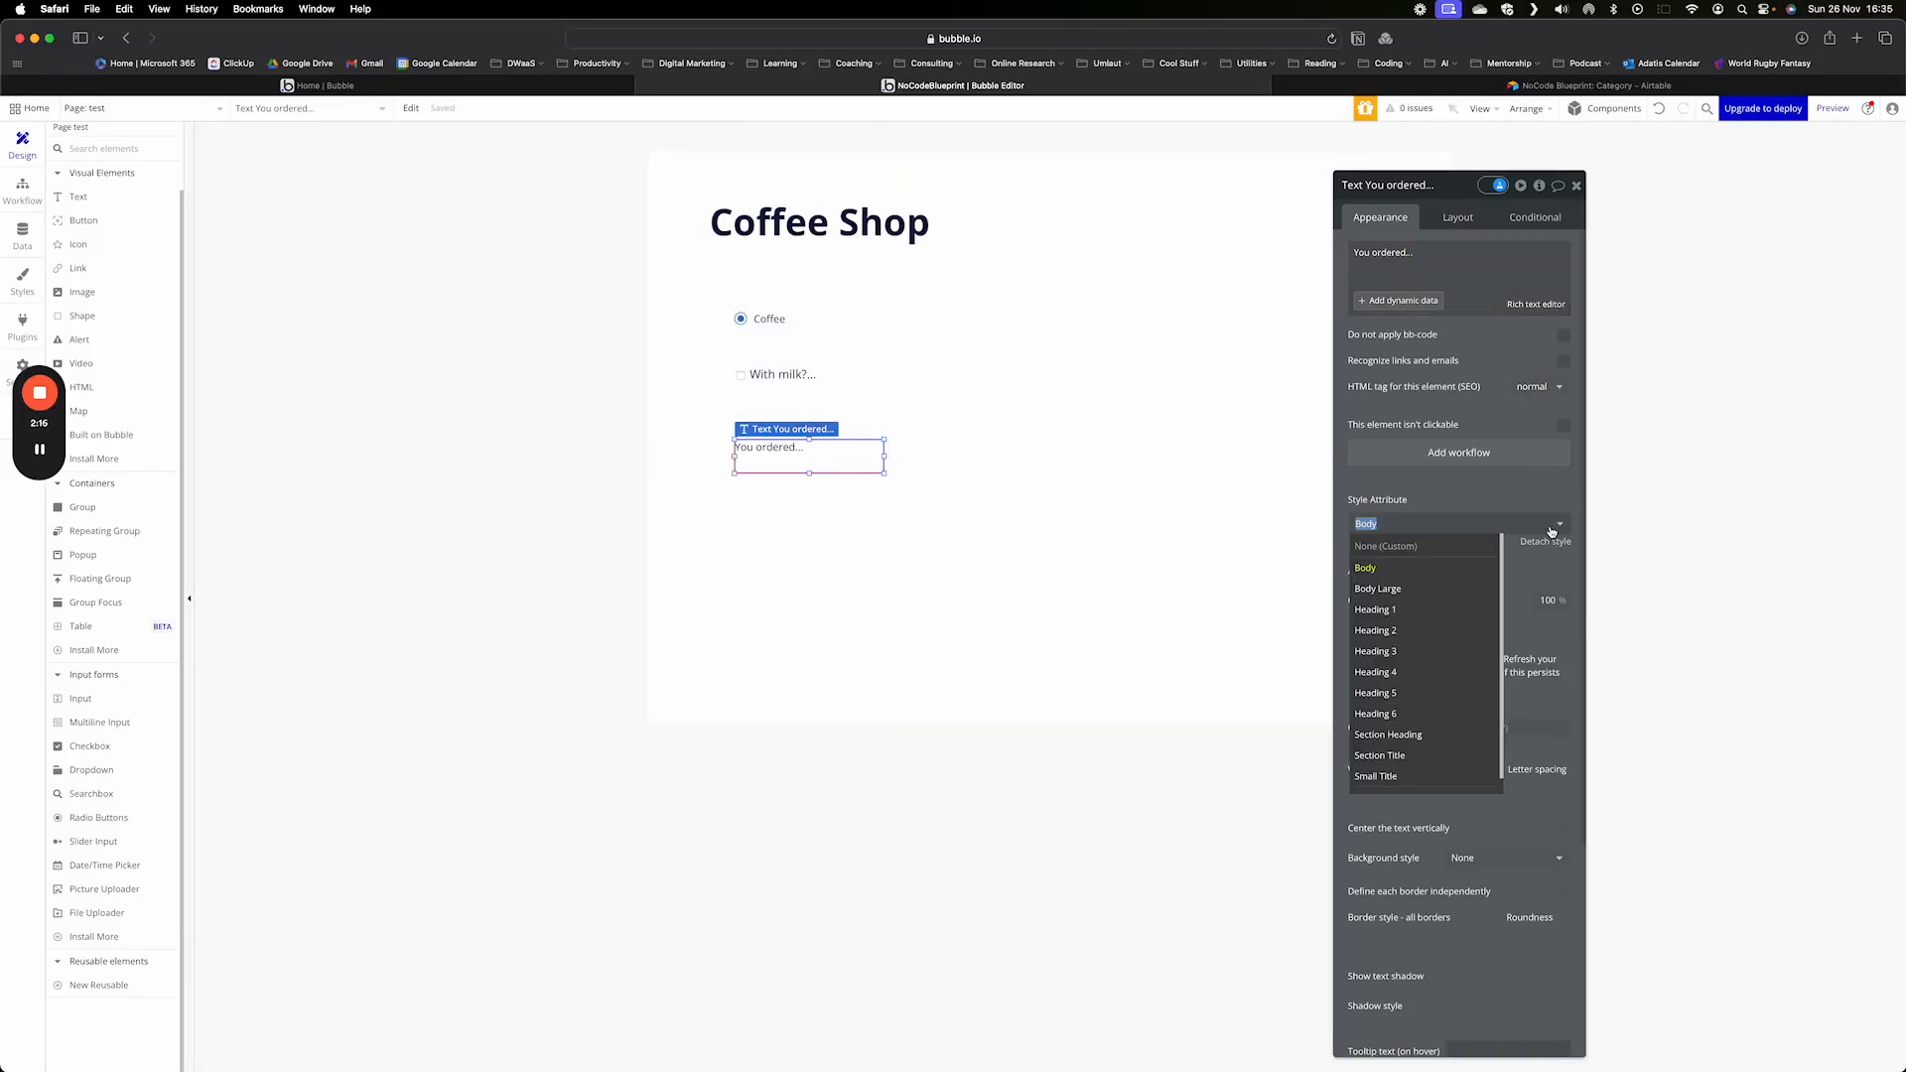
click(1382, 655)
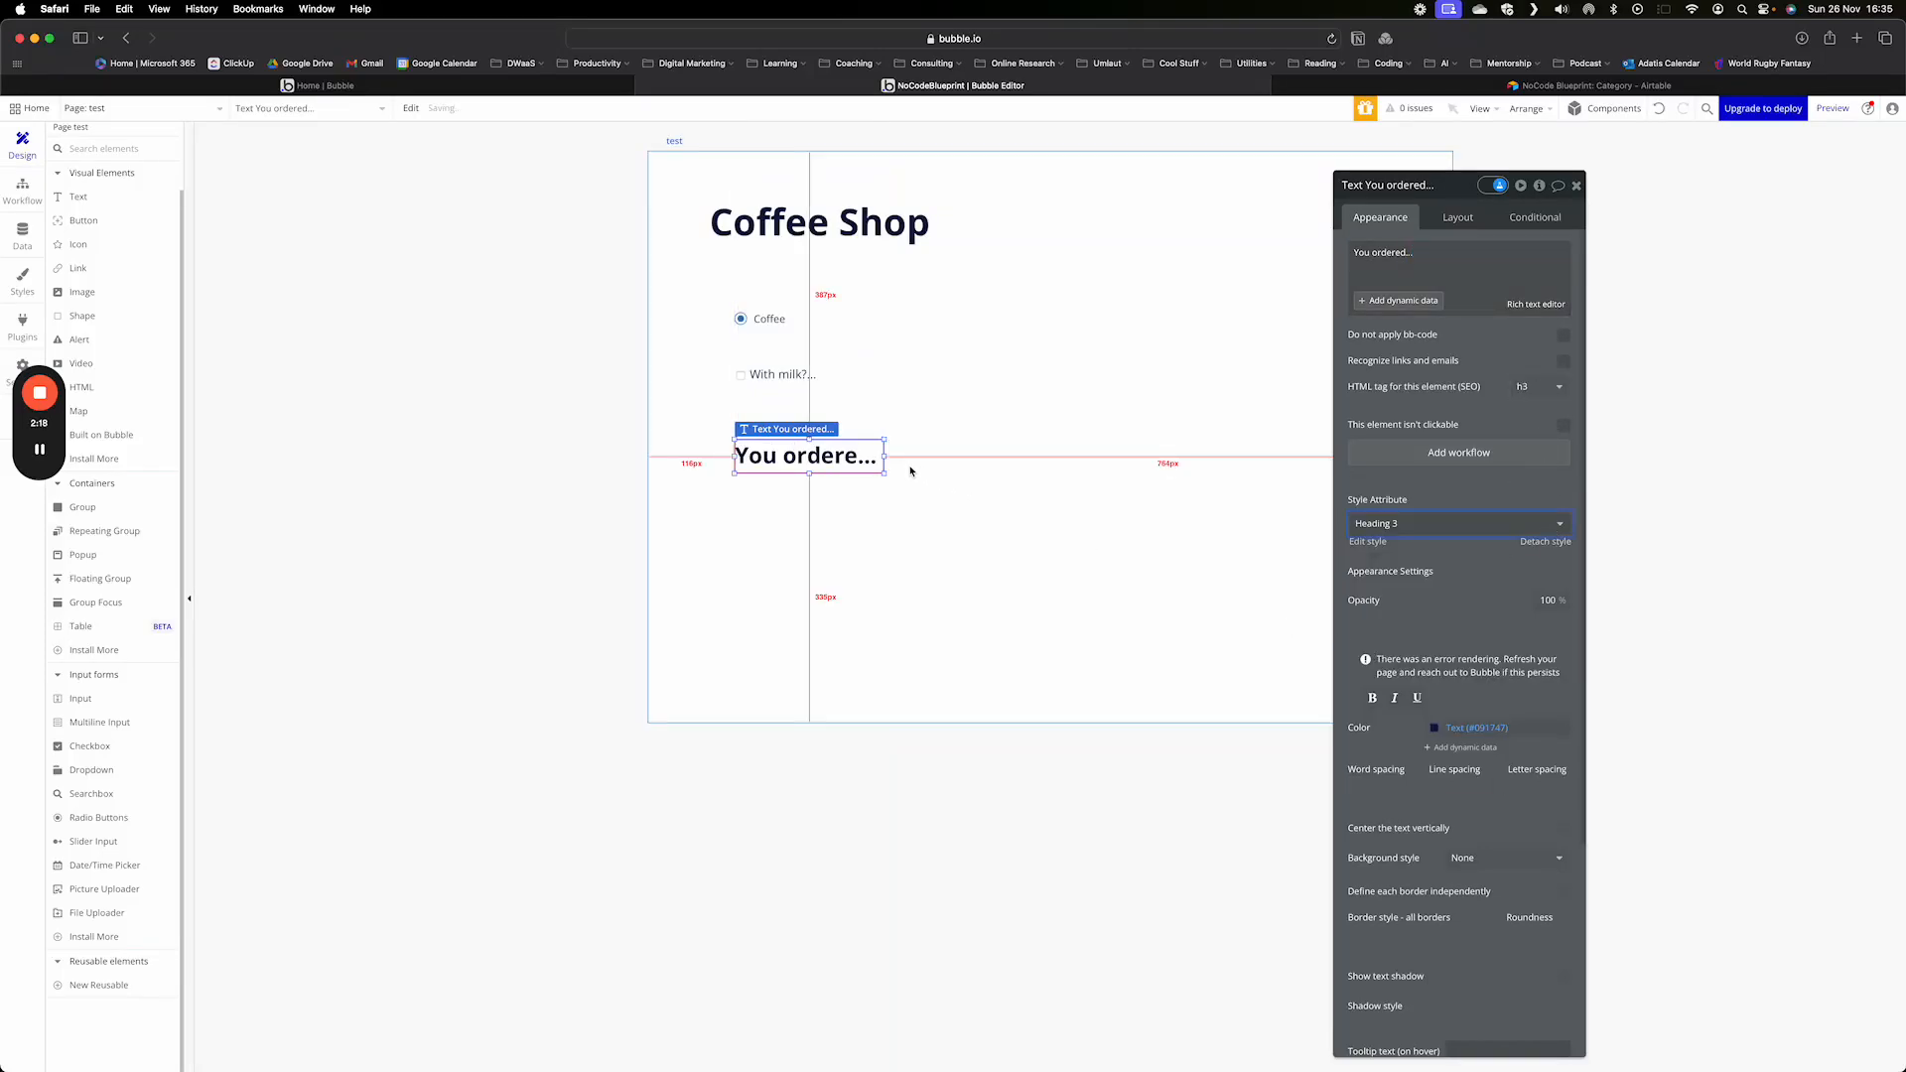
drag(886, 456, 1291, 457)
click(1120, 540)
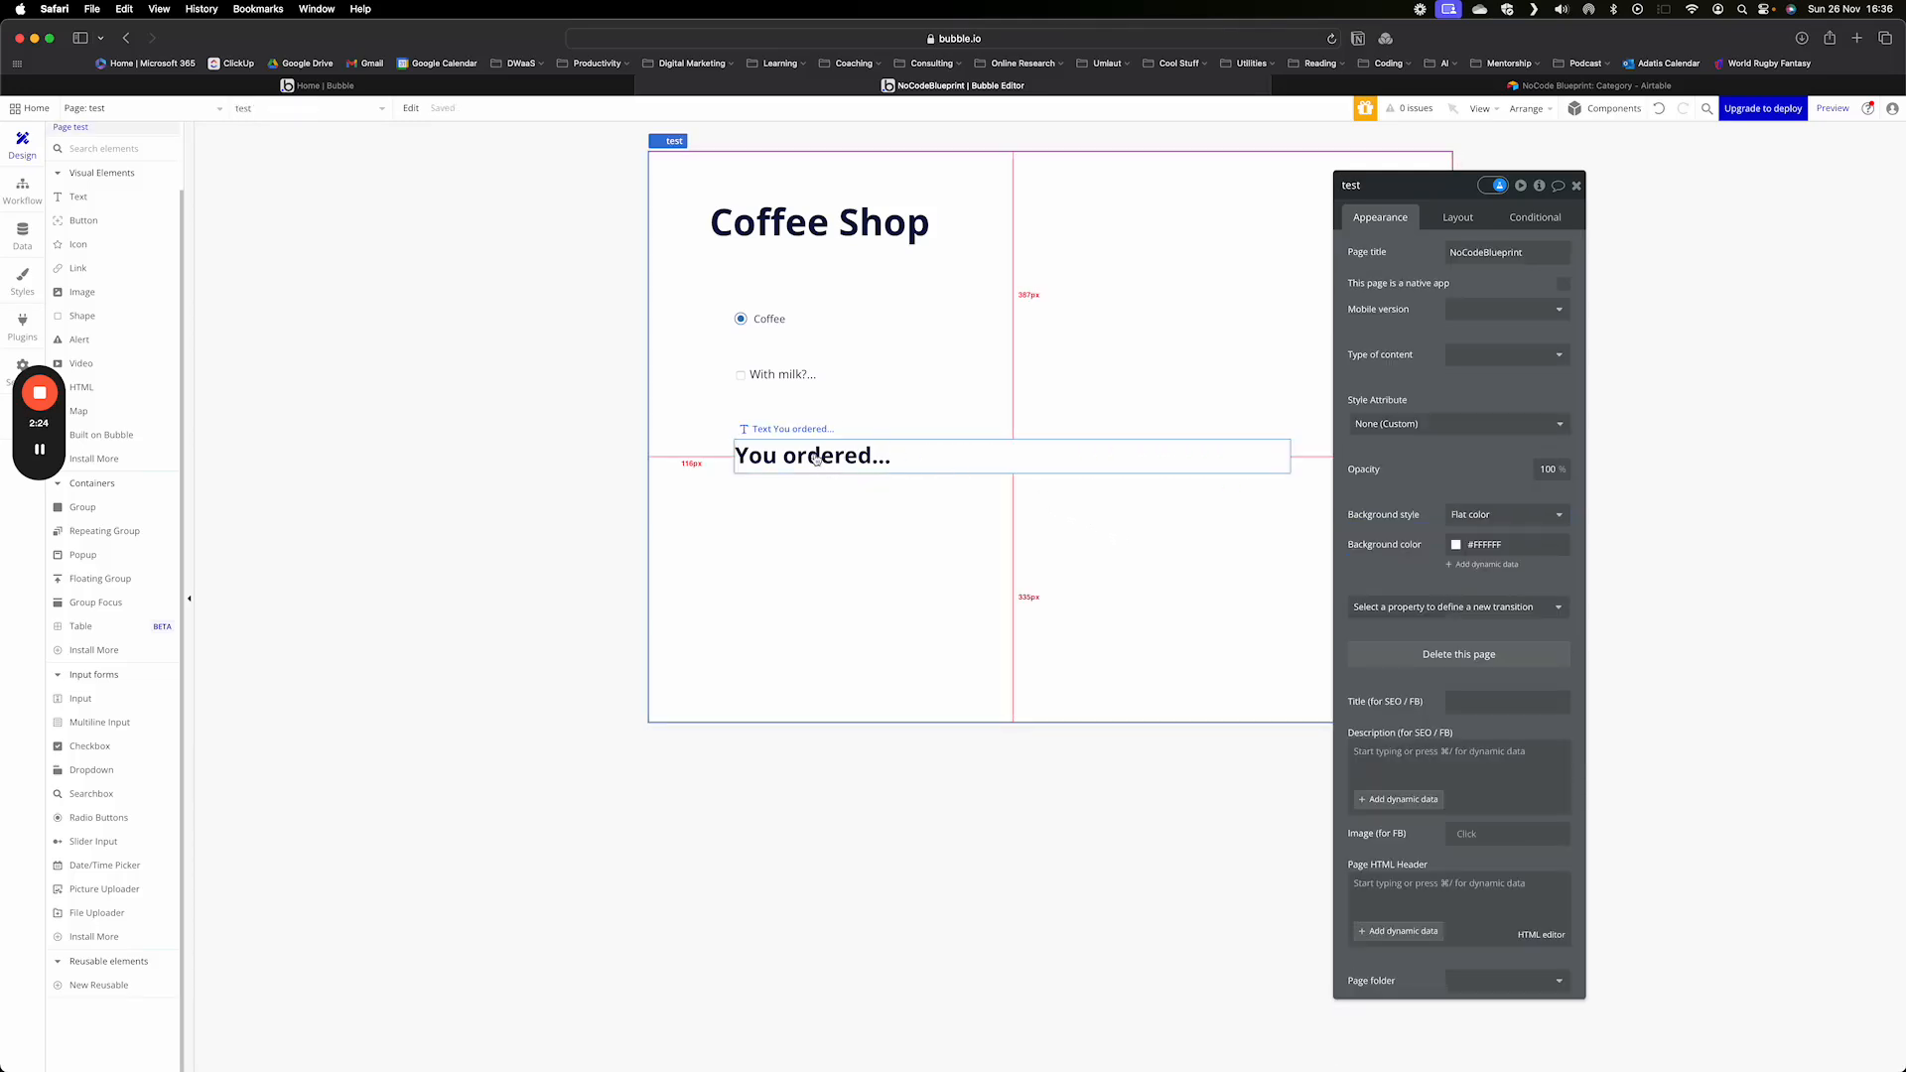
- Define a condition on the "You ordered..." text for when the "With milk?..." checkbox is checked
click(879, 449)
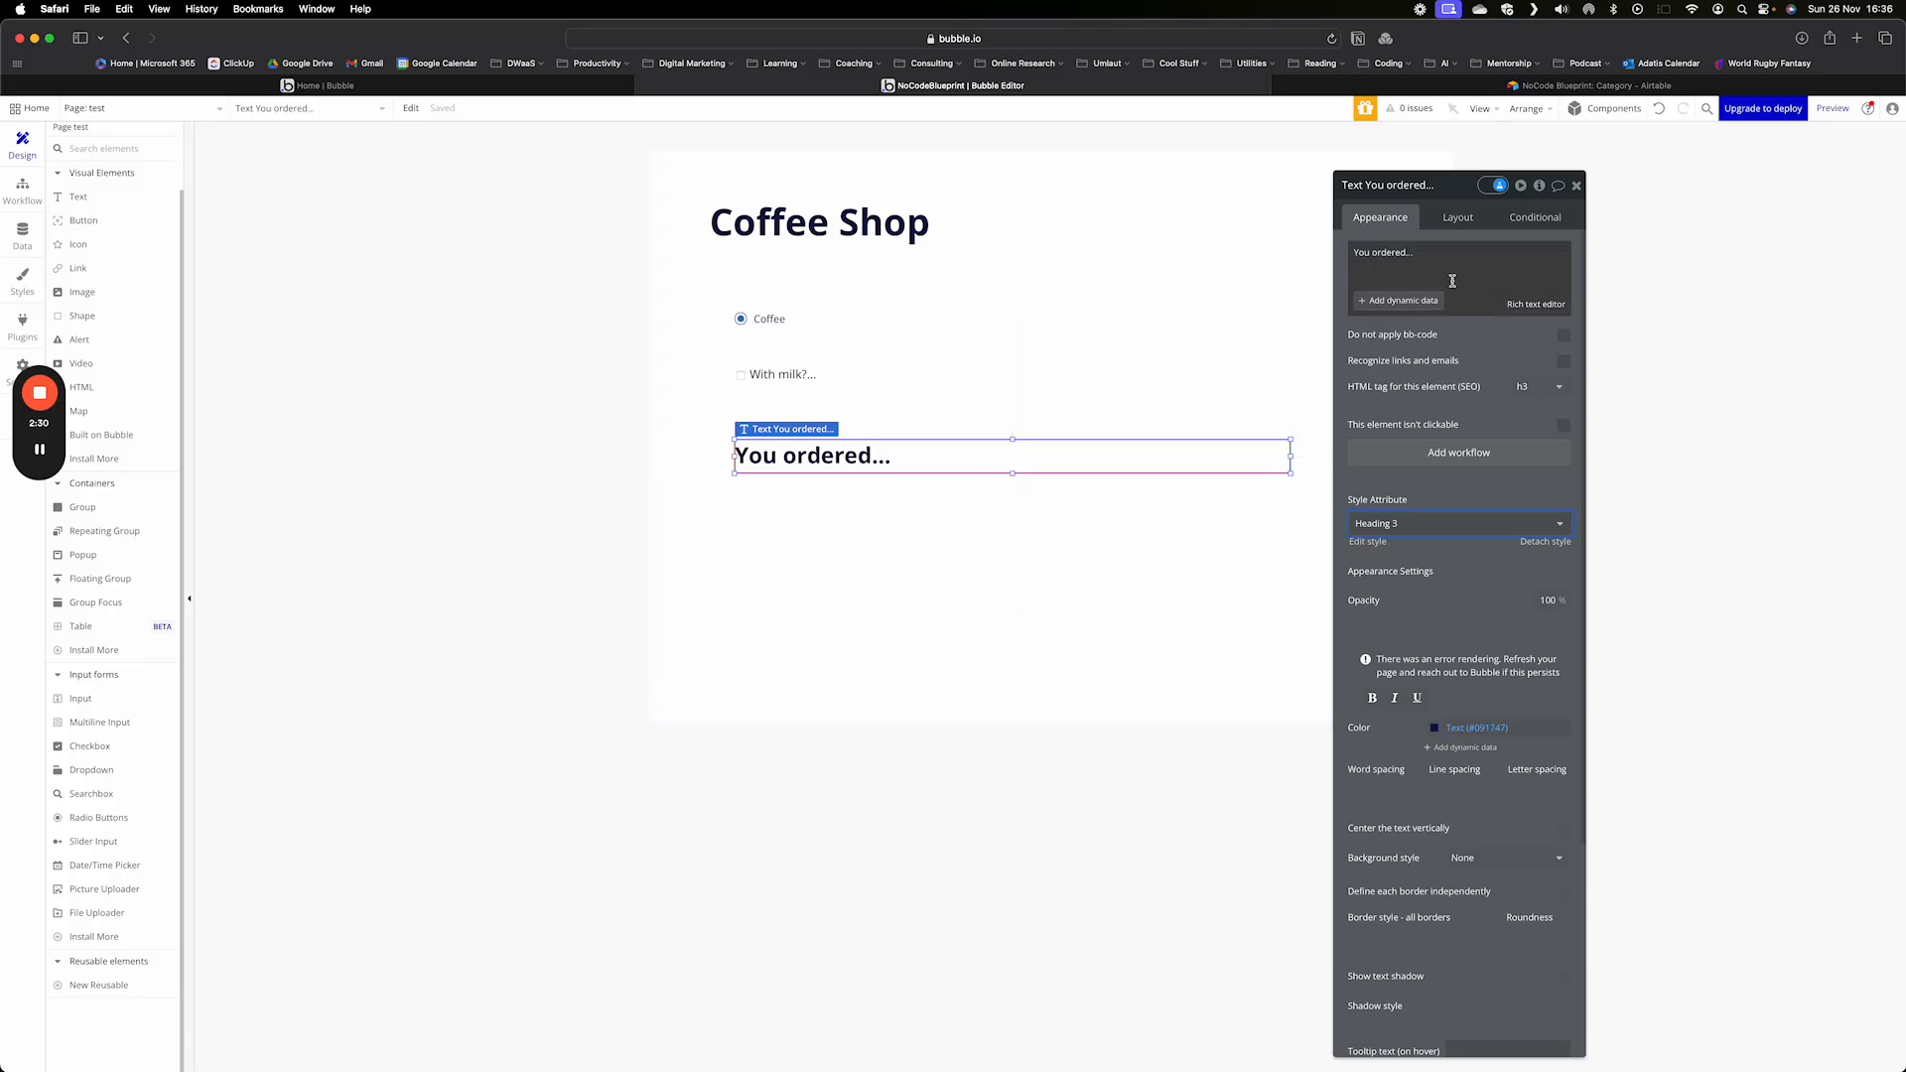
click(1535, 221)
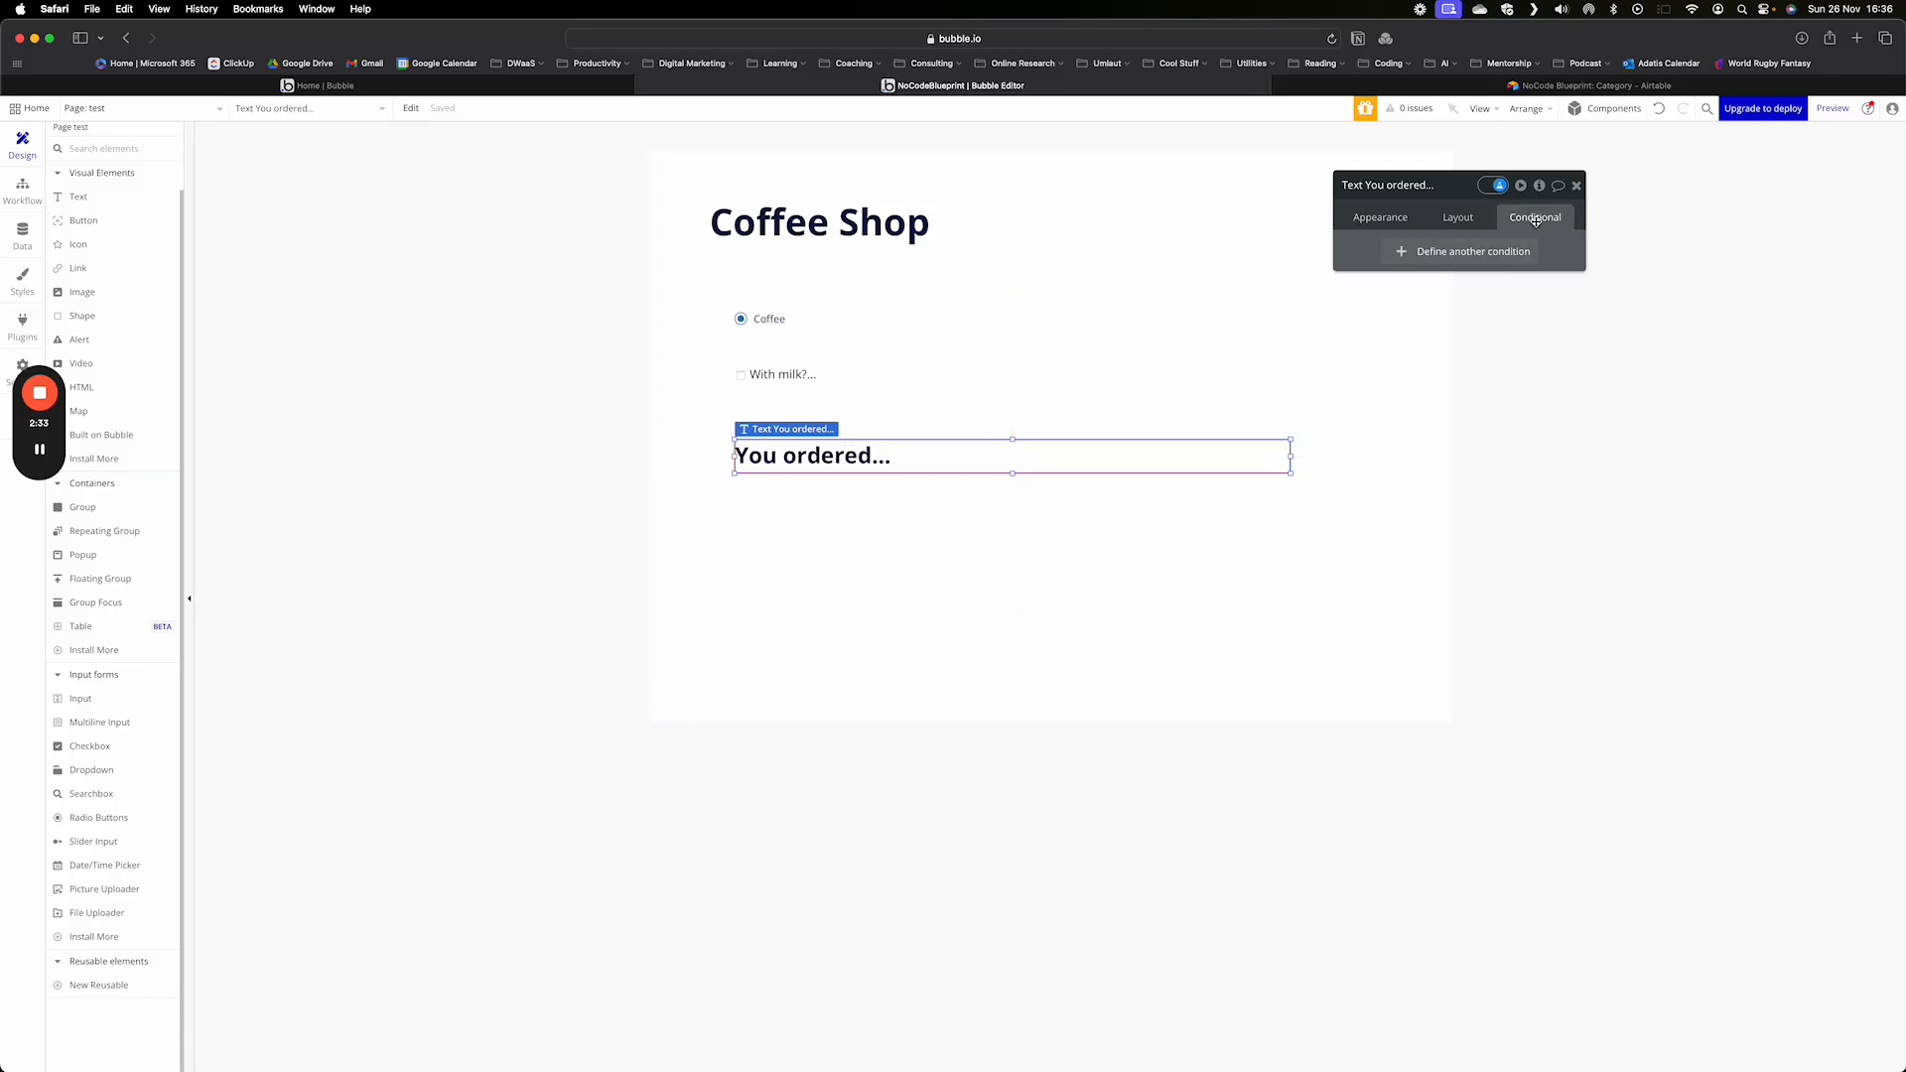
click(1453, 252)
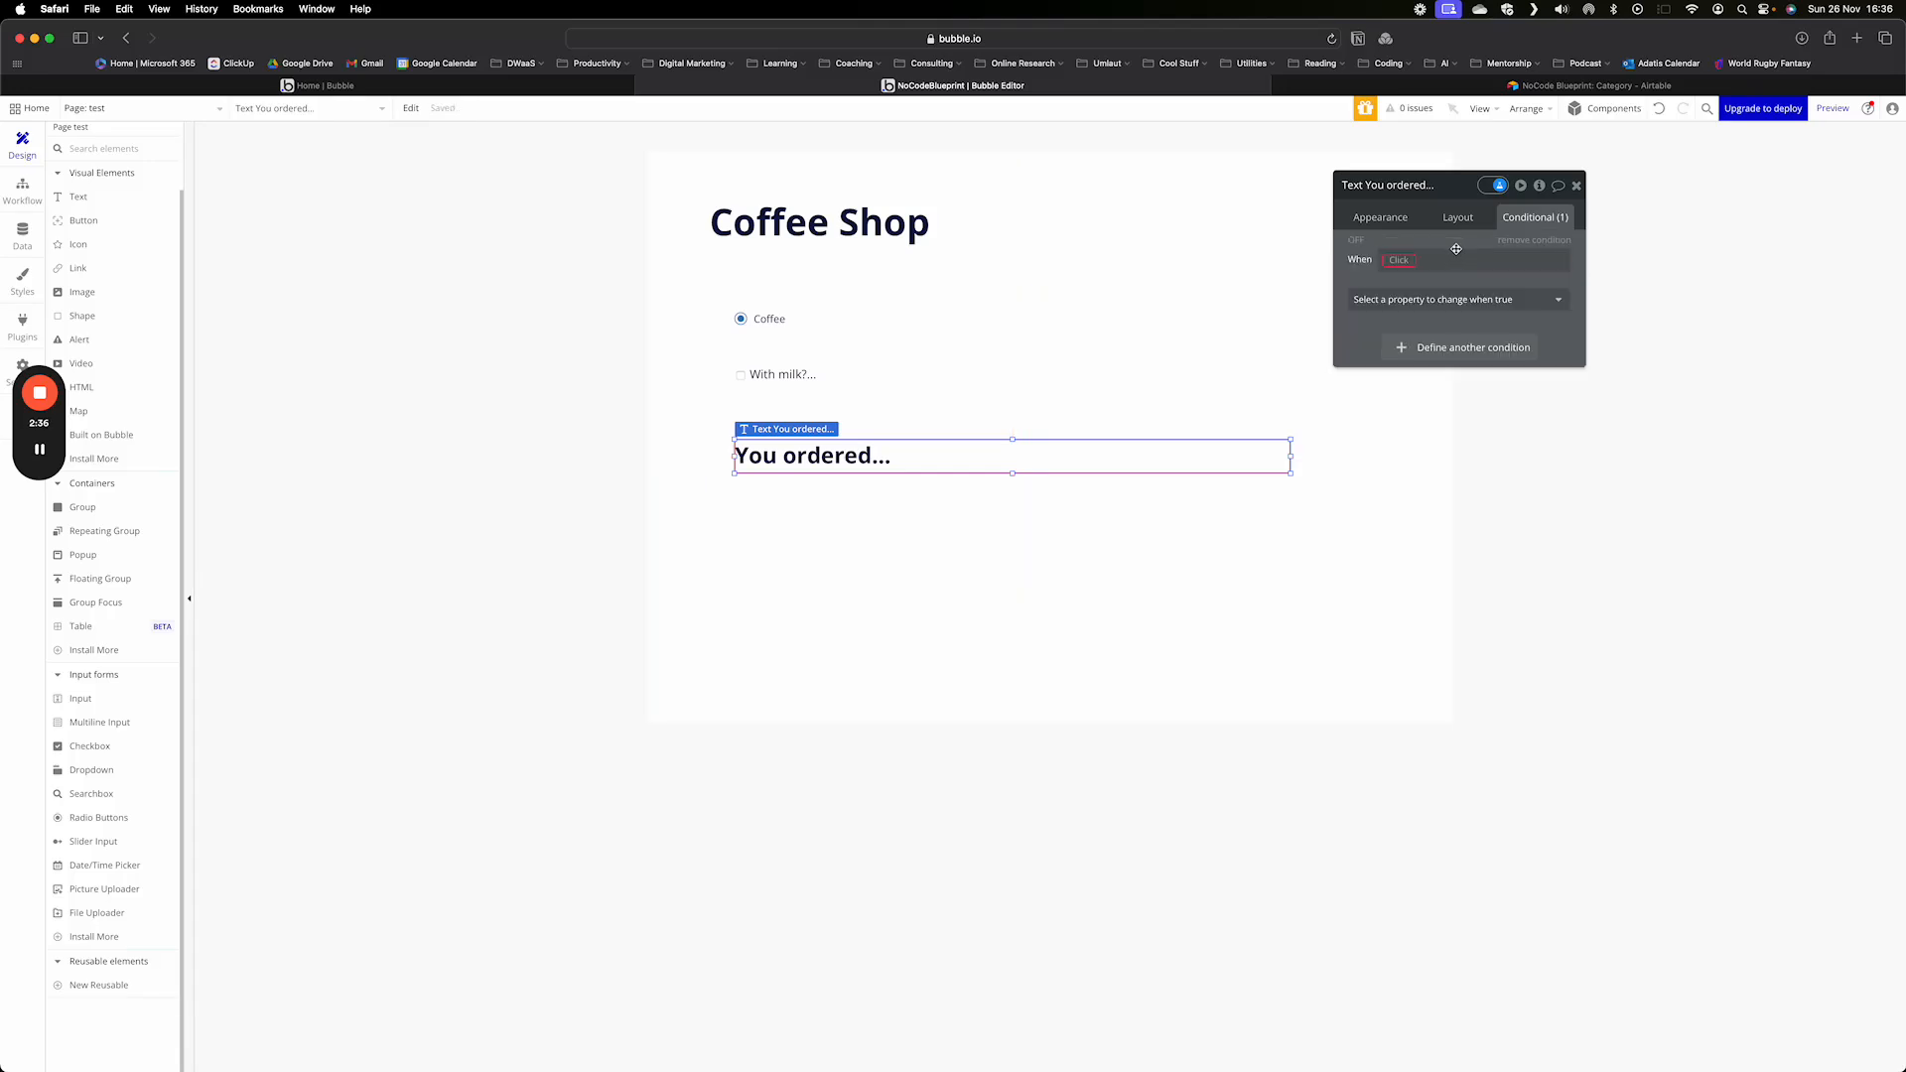
click(1395, 263)
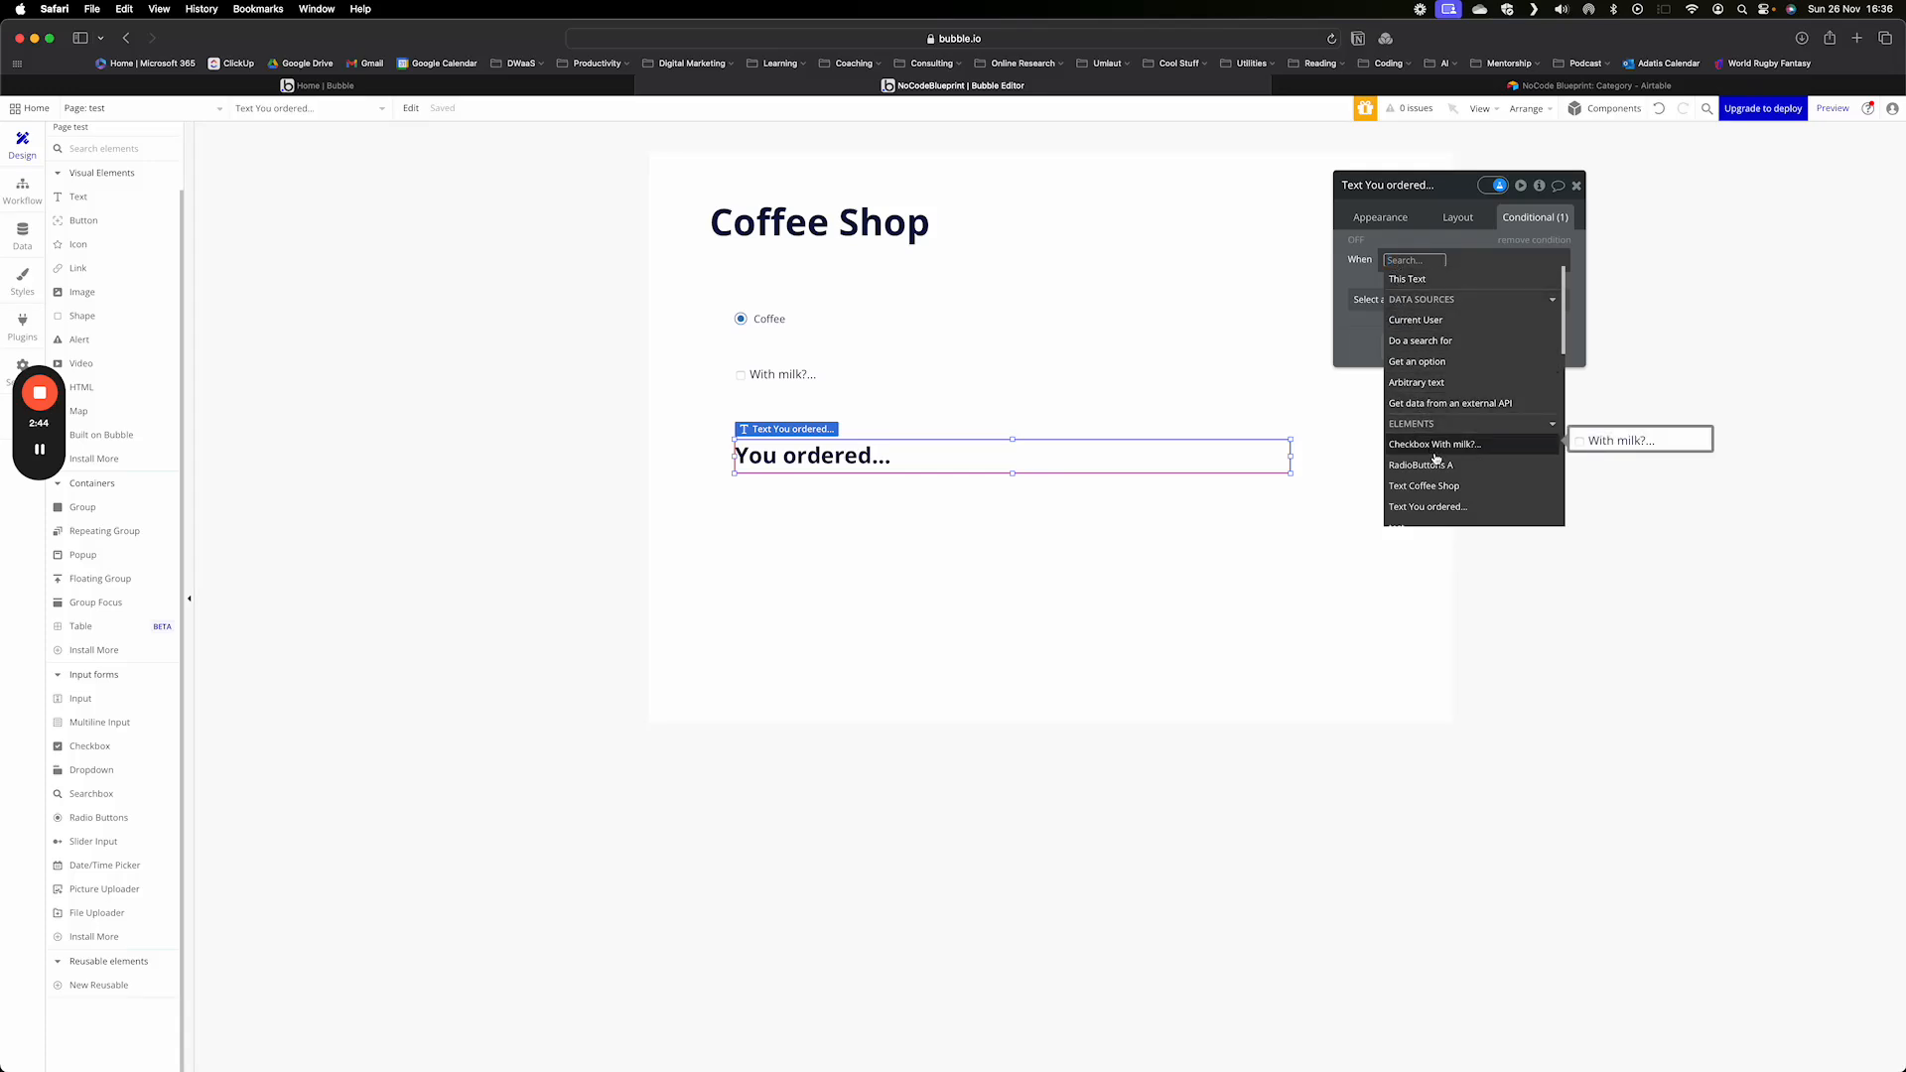
scroll(1435, 458, down, 2)
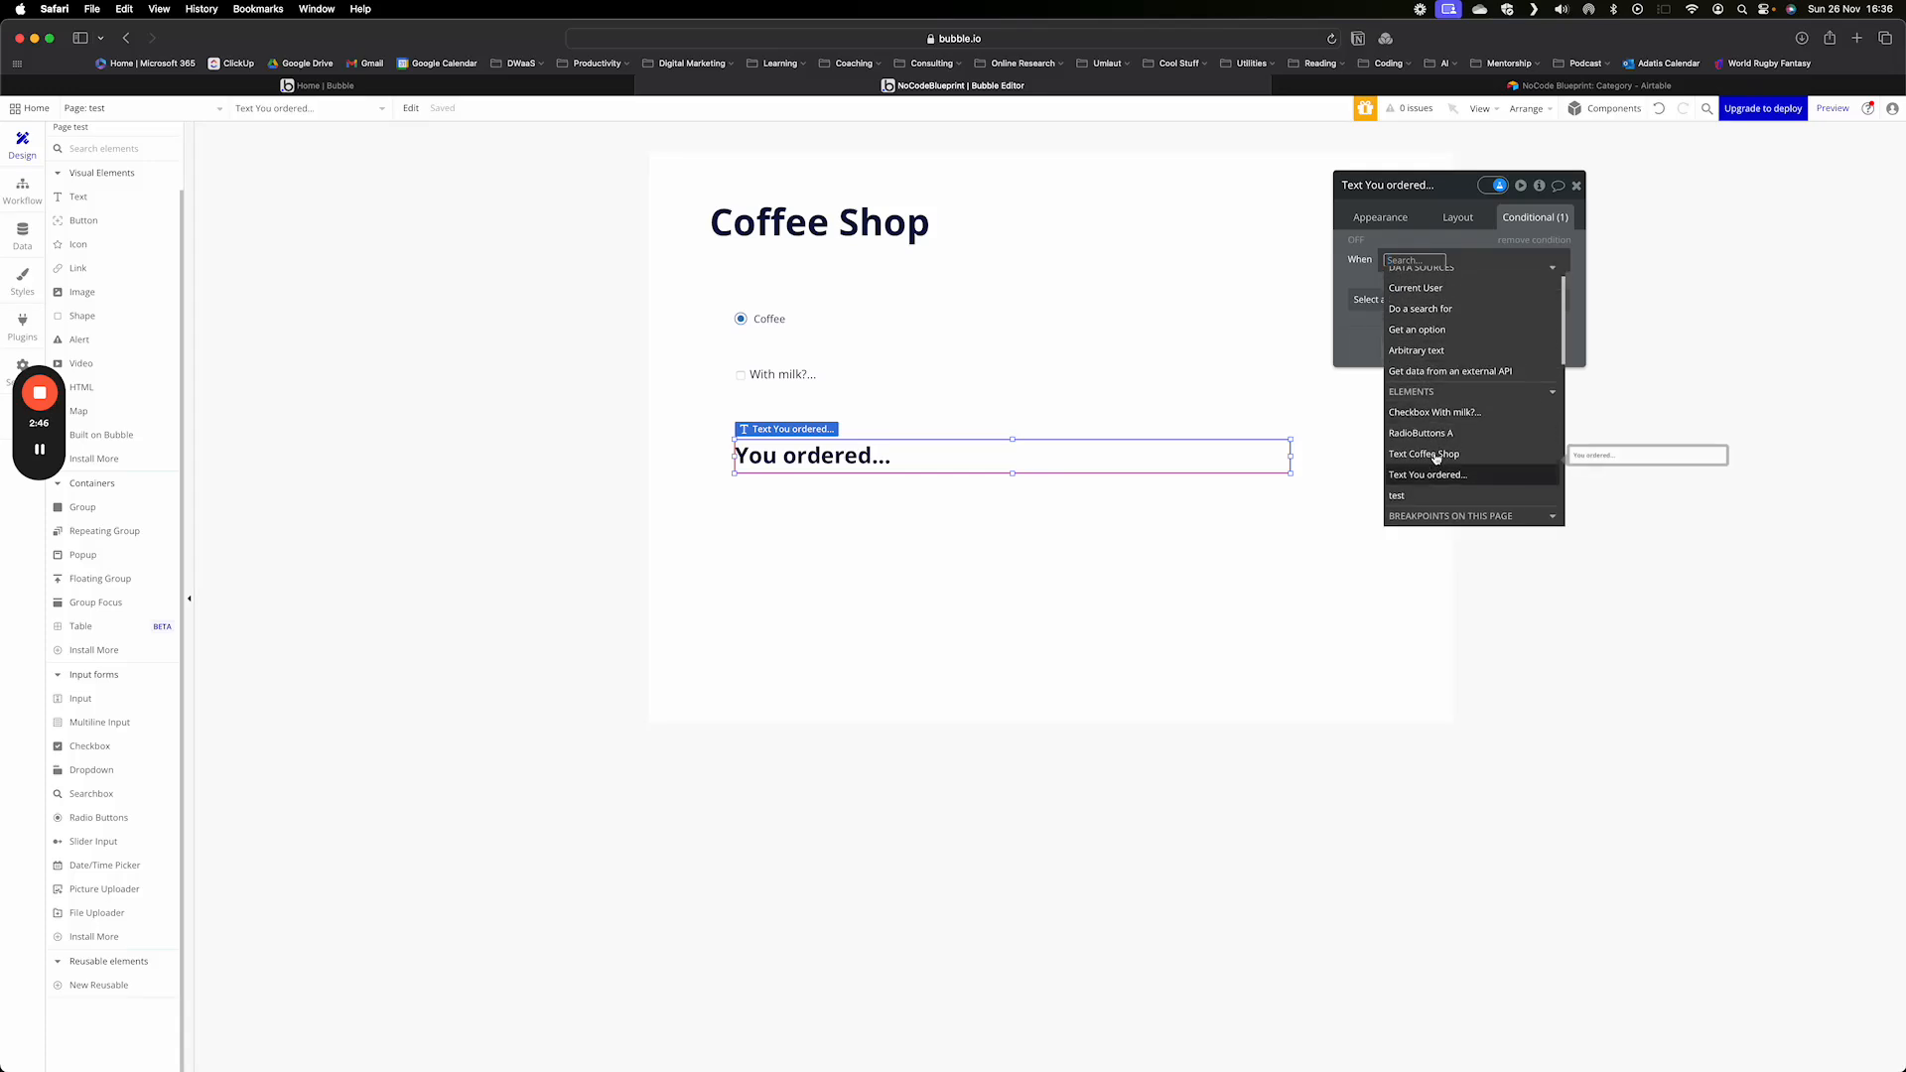
click(1421, 416)
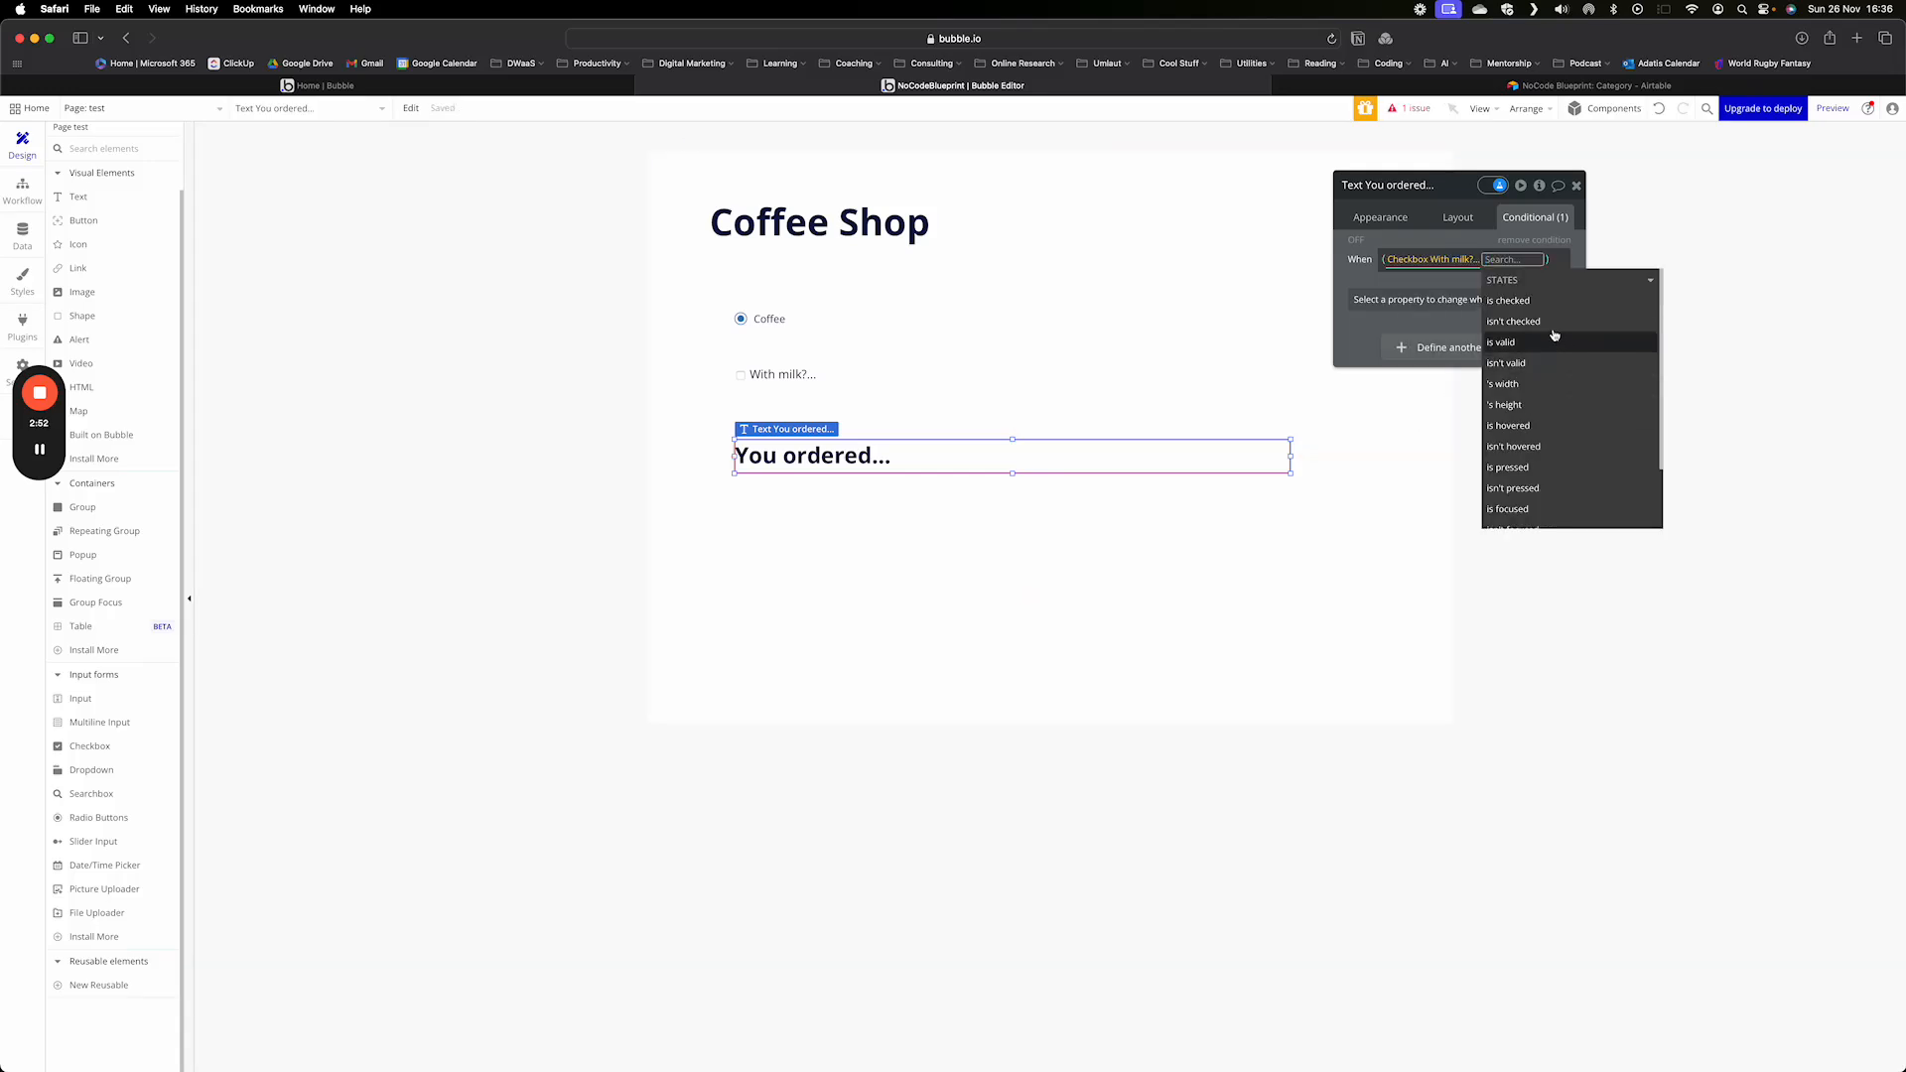
click(1524, 300)
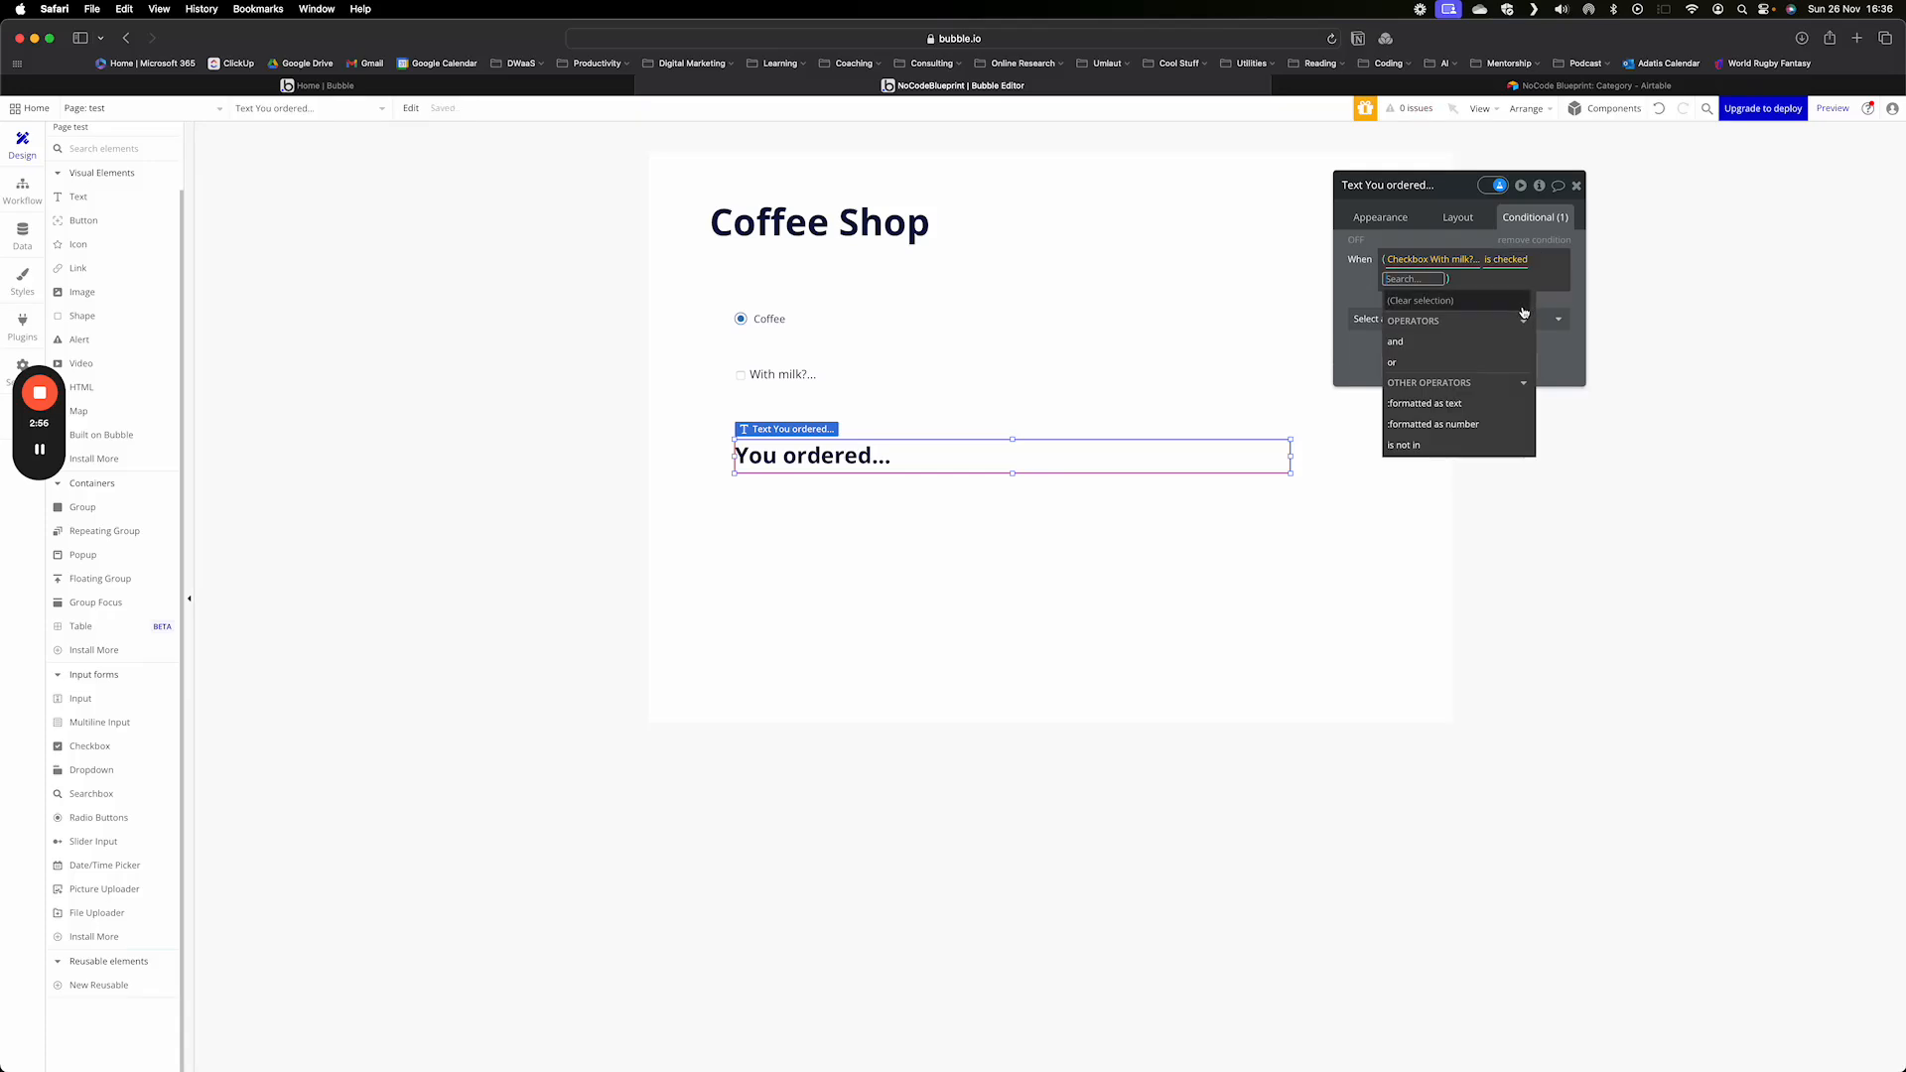
click(1354, 308)
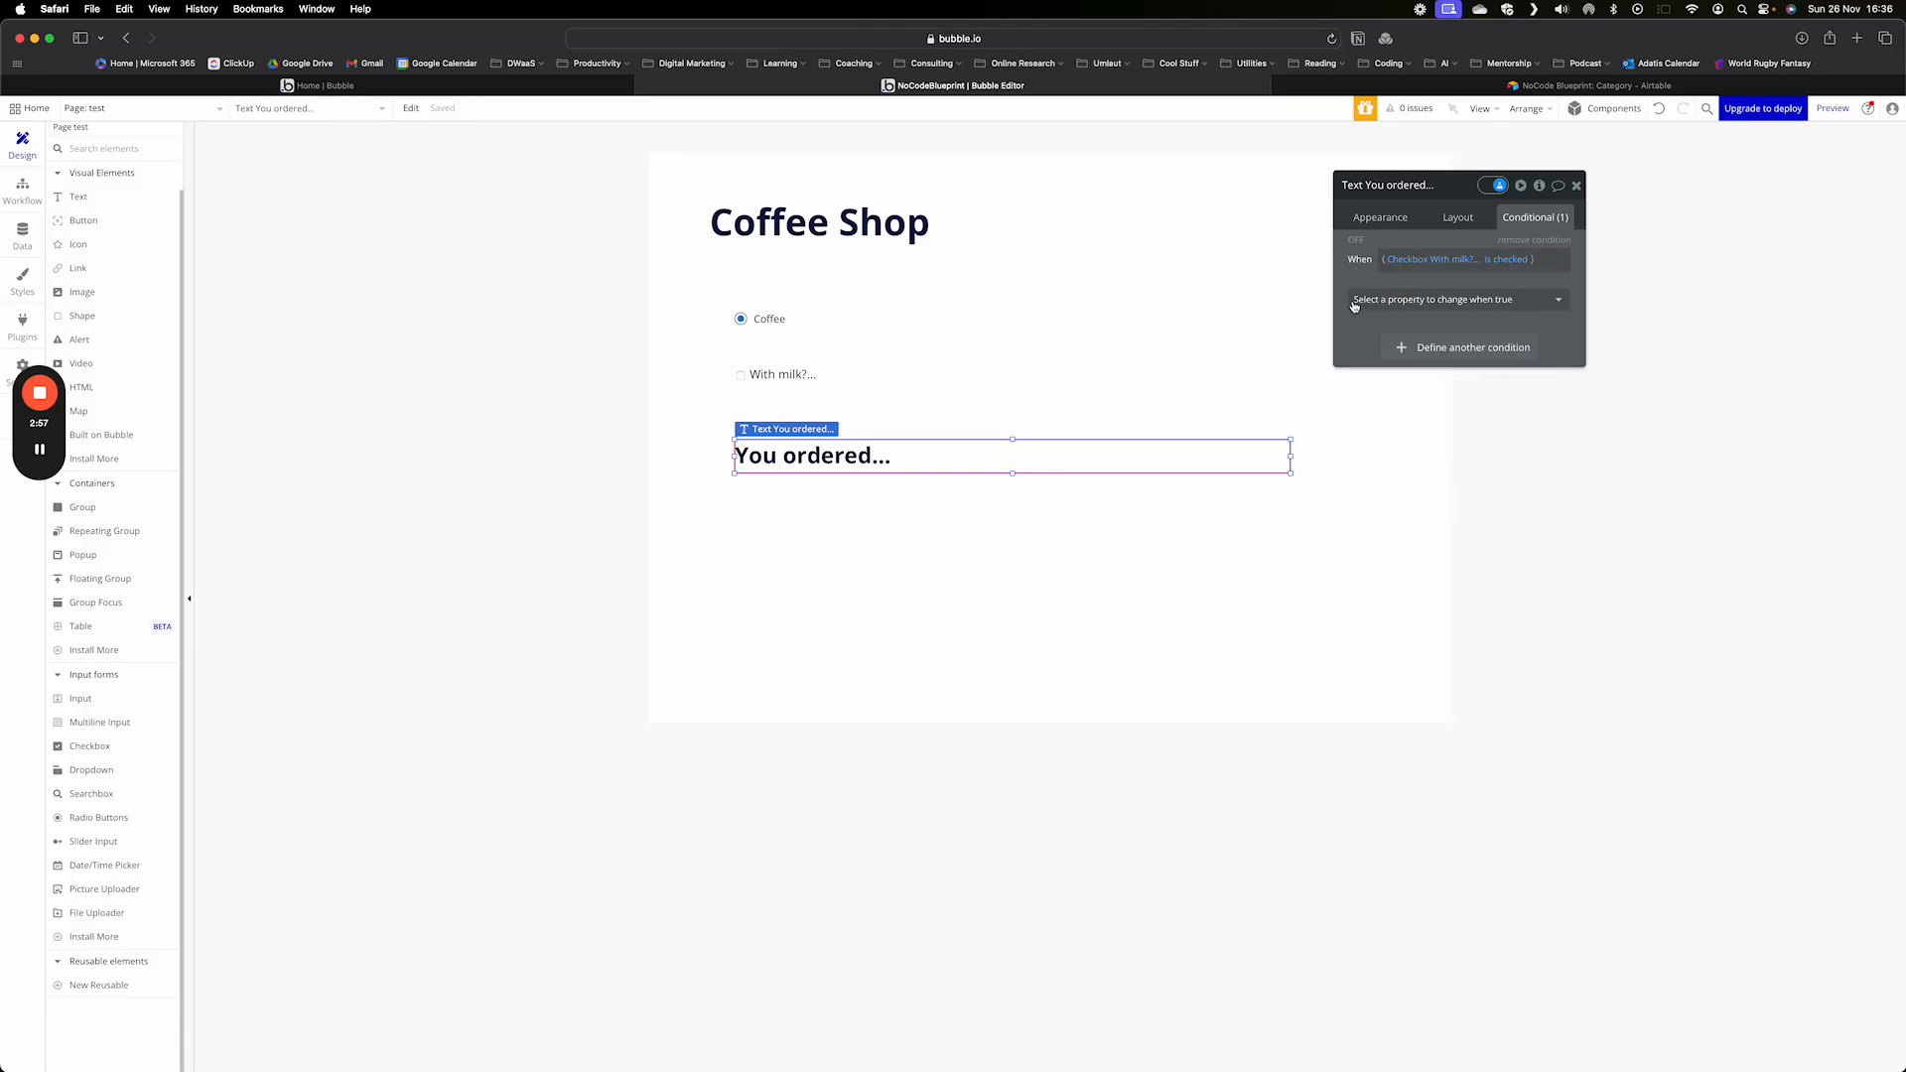
- Make the checked-milk condition change the element's text to "You ordered coffee with milk"
click(1468, 301)
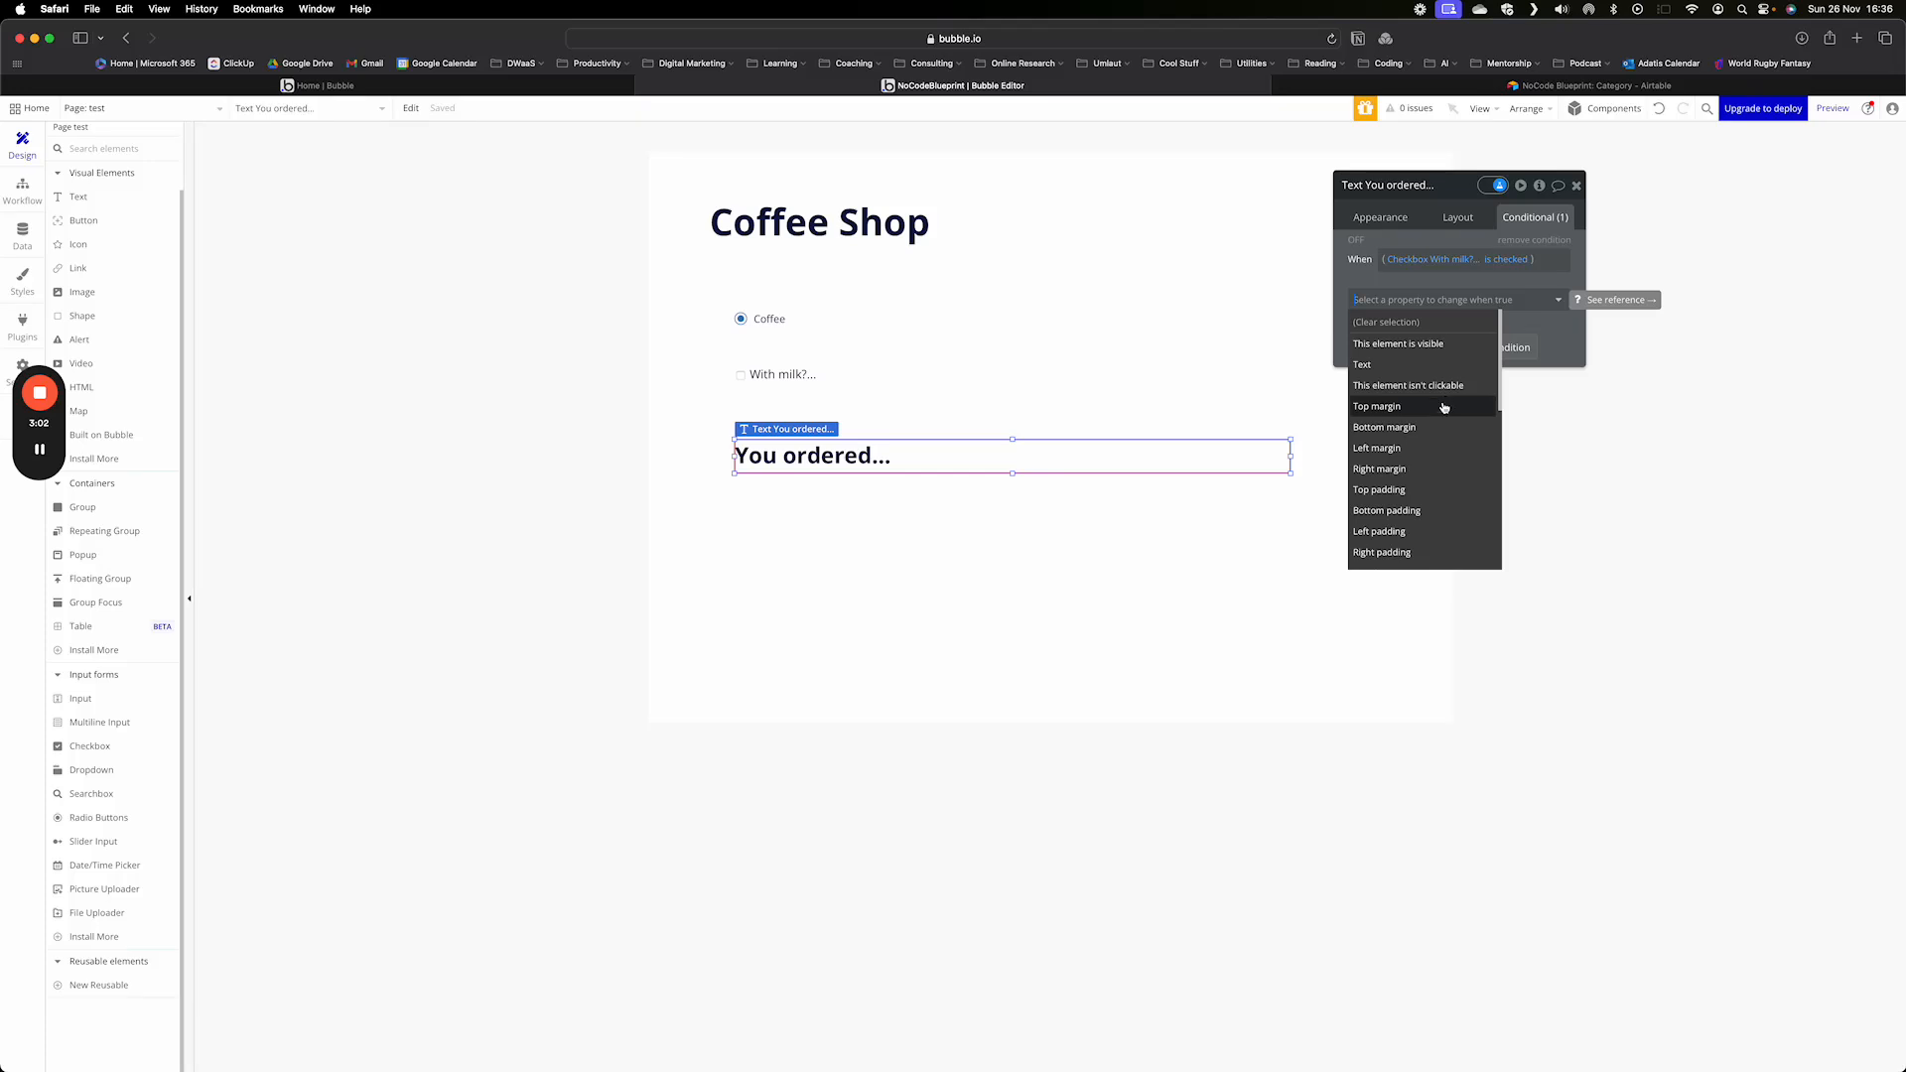
scroll(1428, 488, down, 1)
scroll(1428, 489, down, 5)
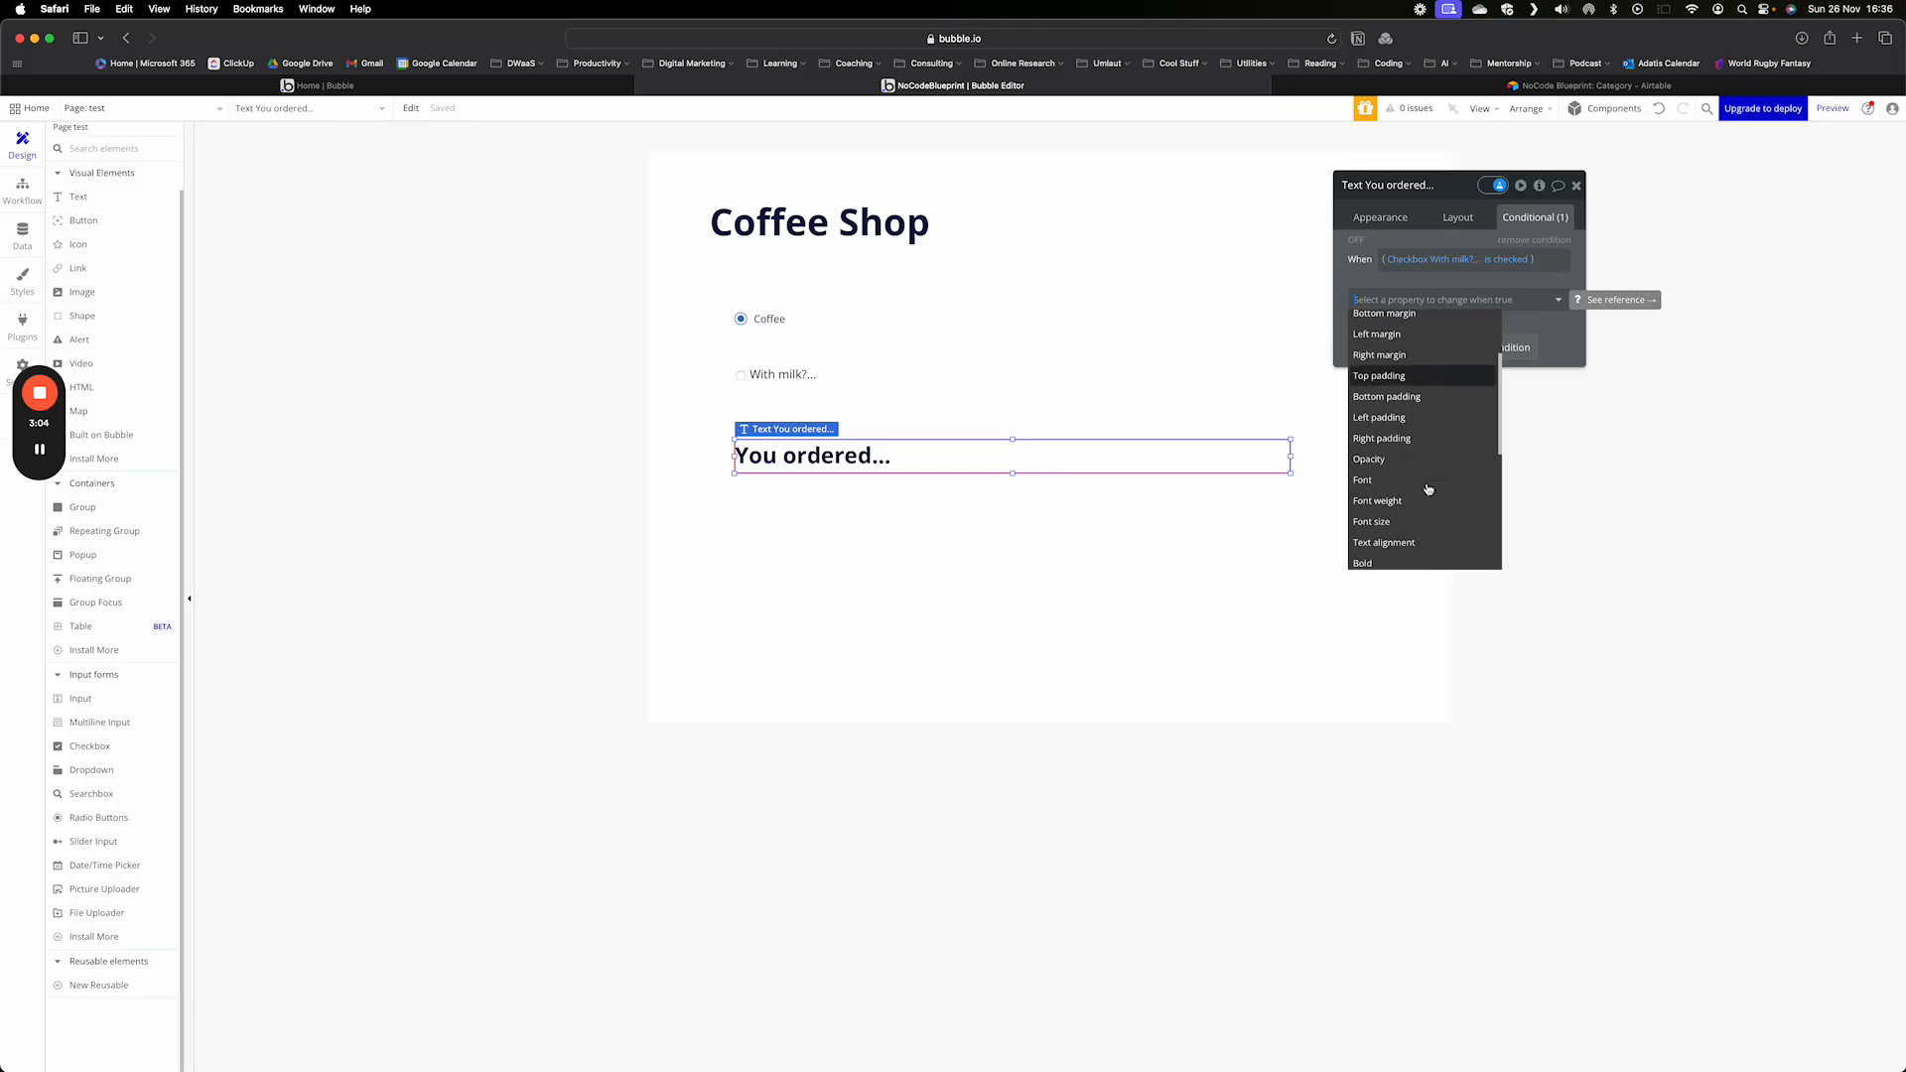
scroll(1428, 489, up, 5)
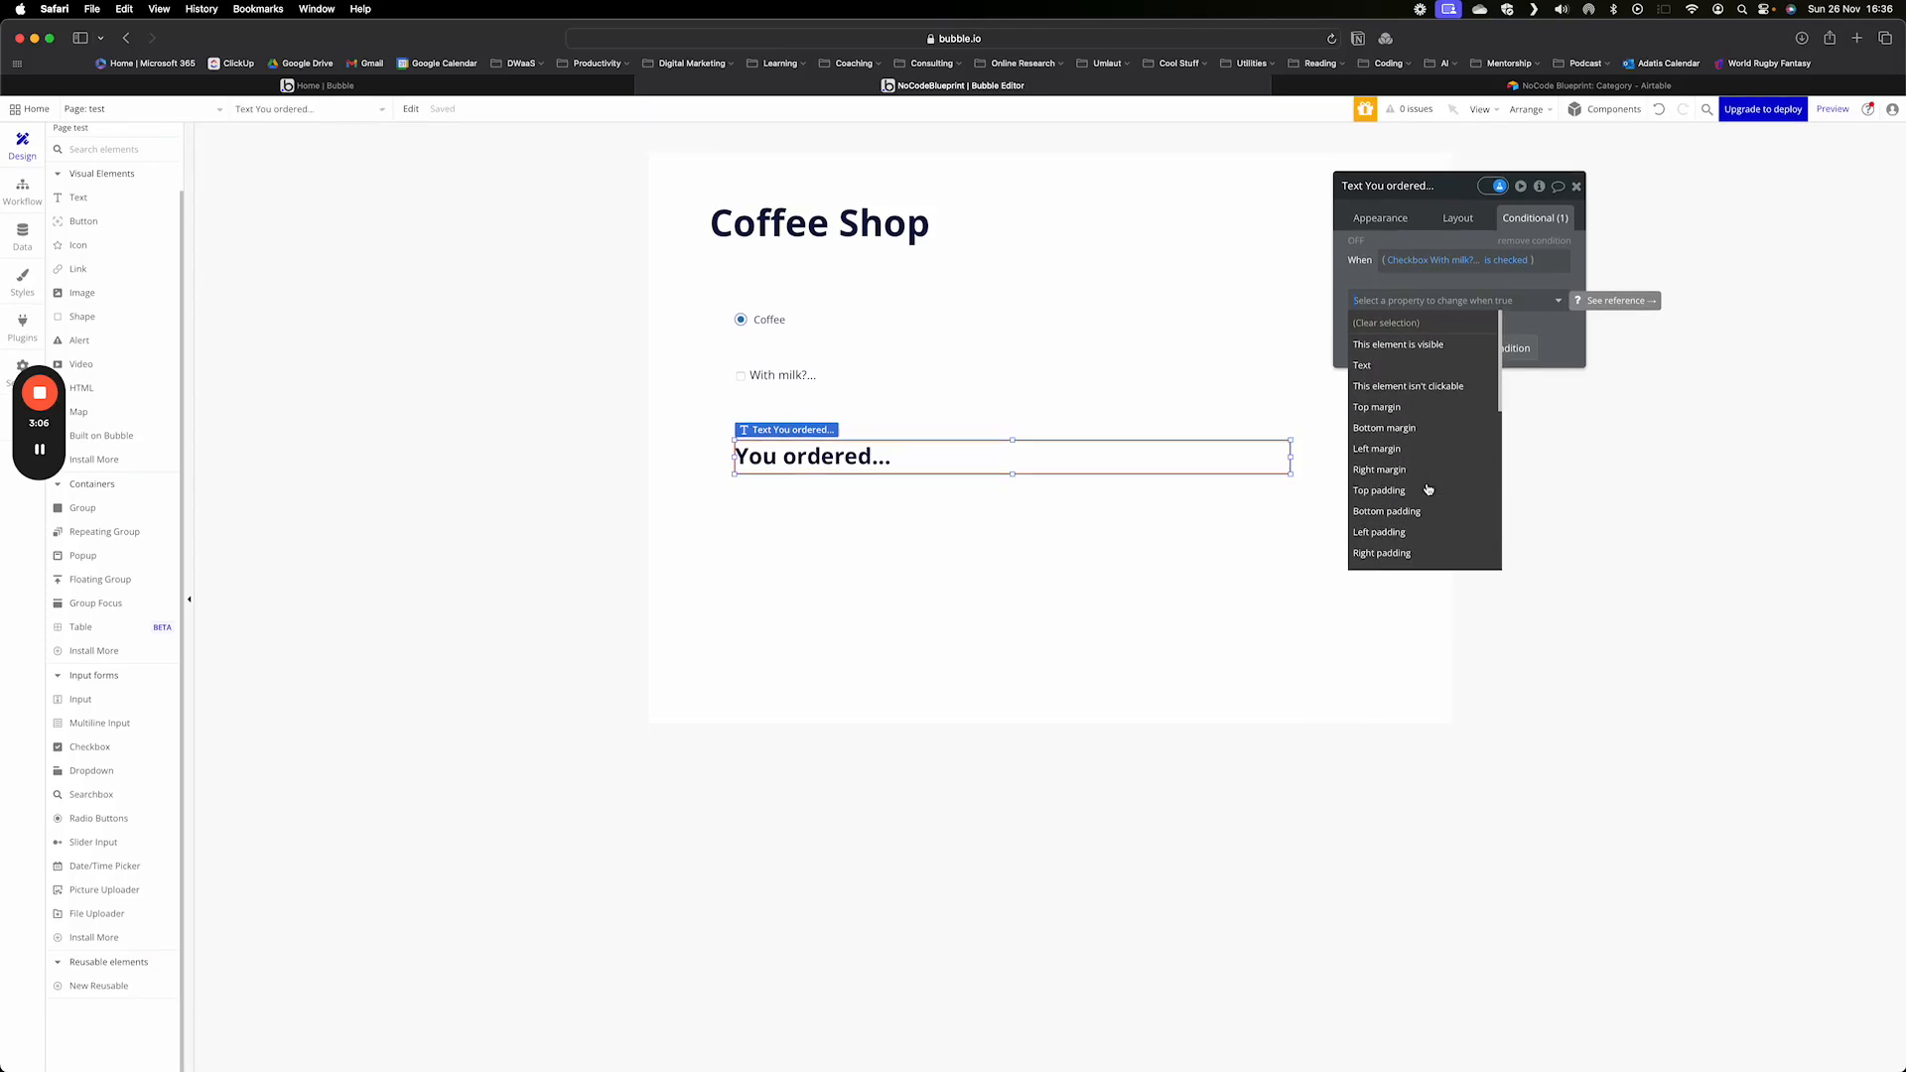
click(1394, 364)
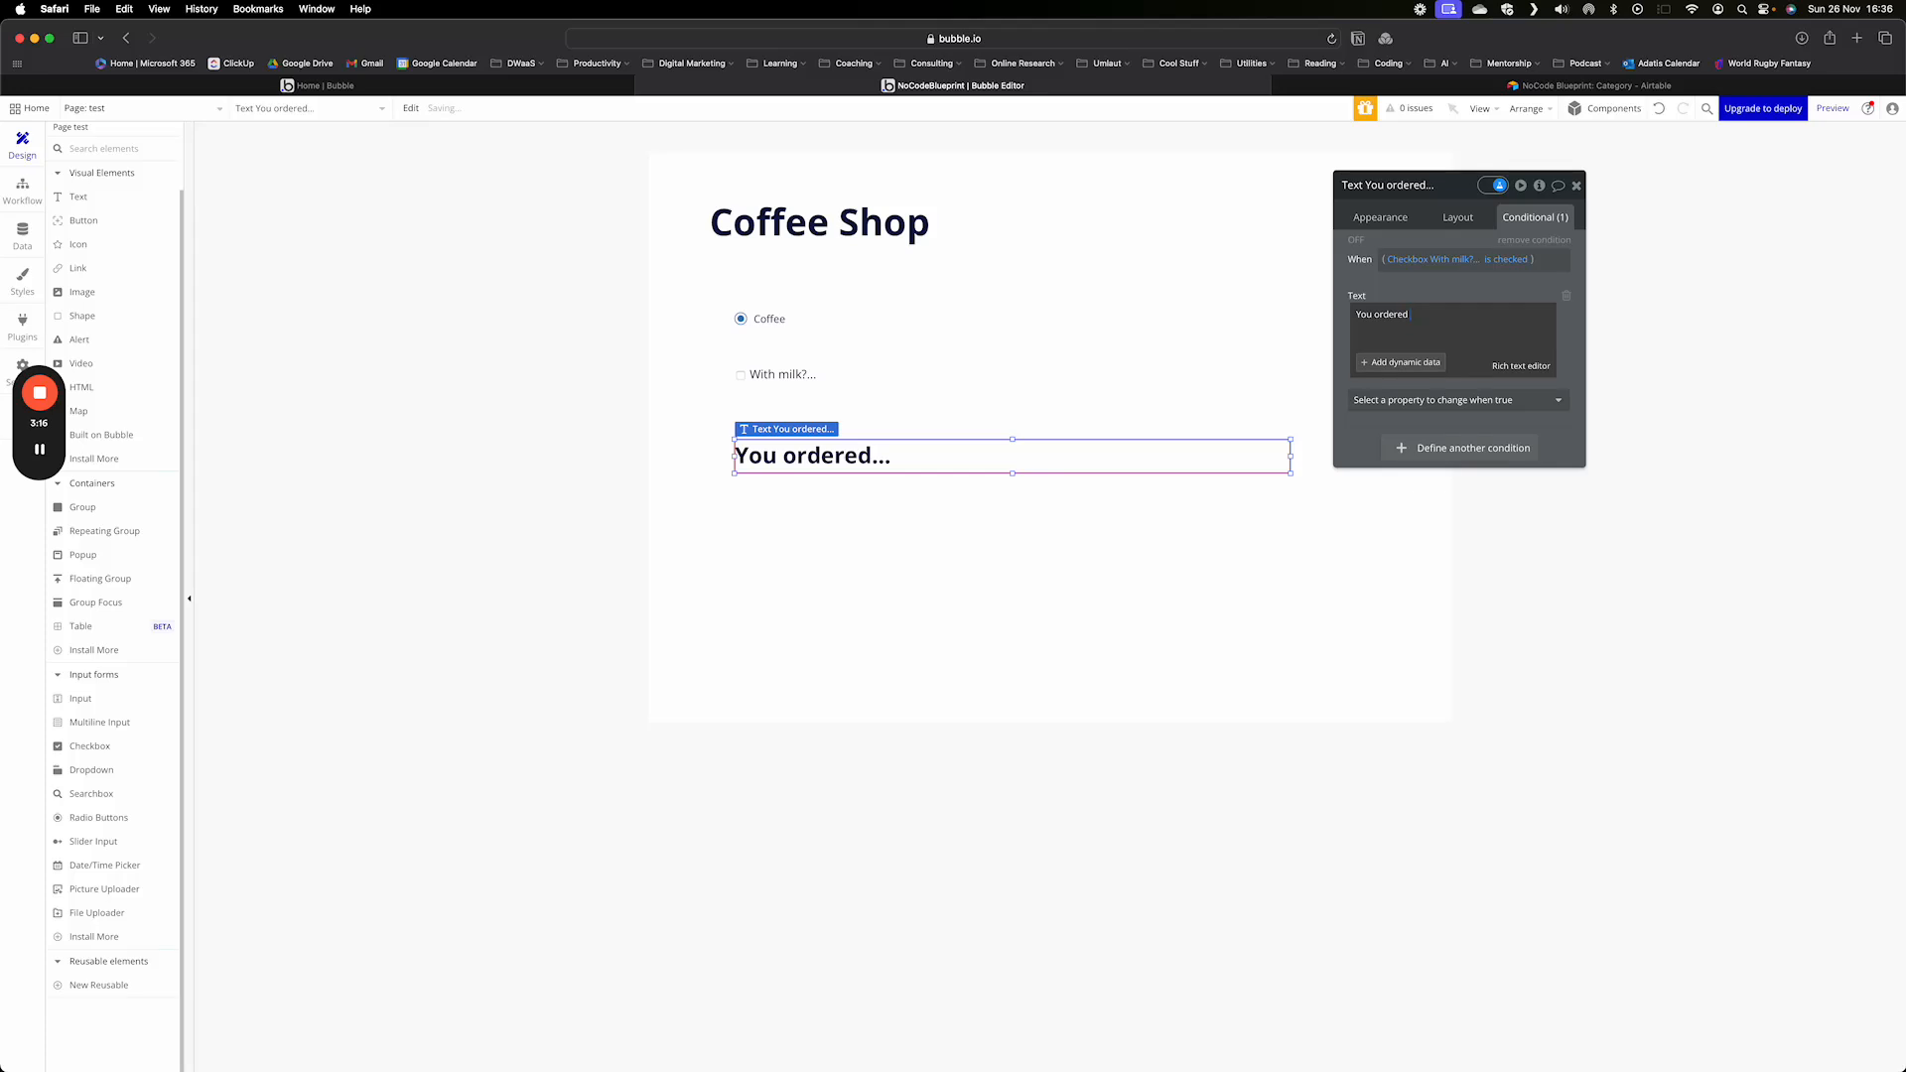
text(ee with milk)
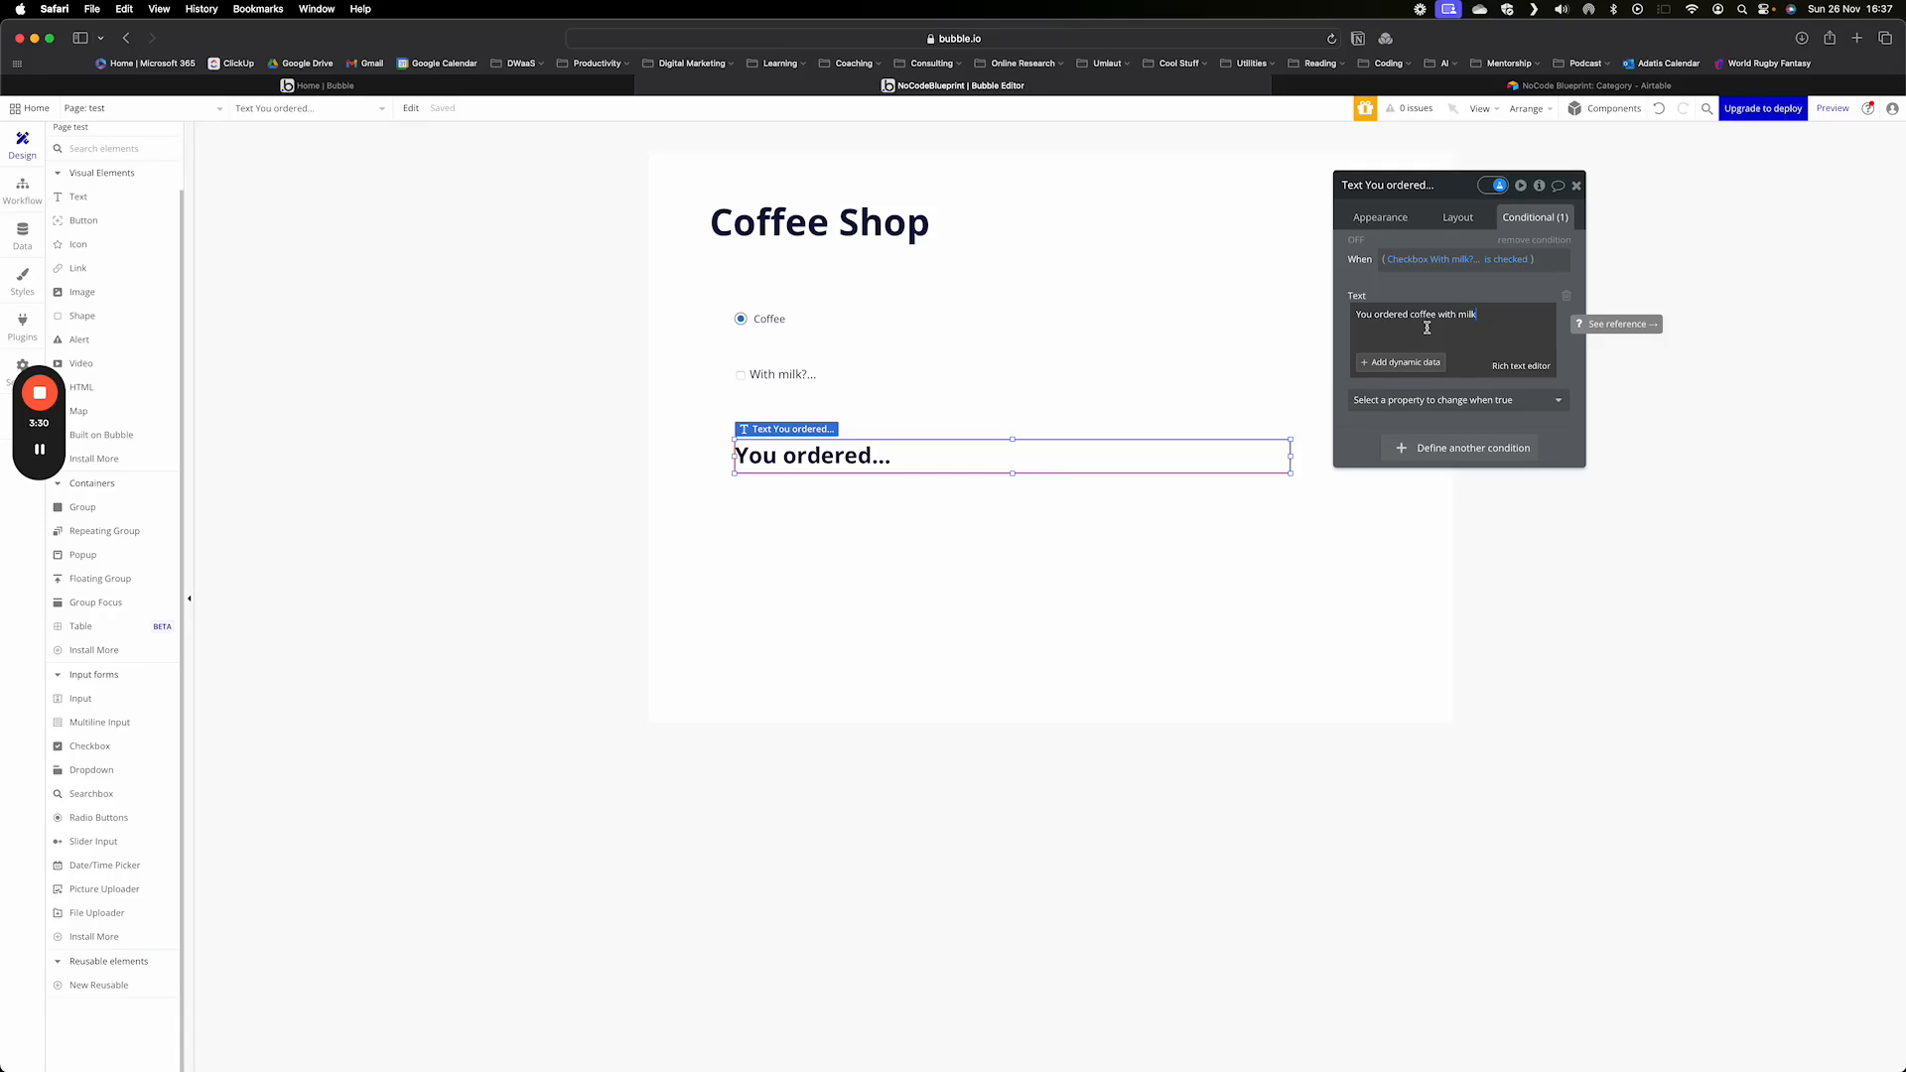
- Define a second condition on the "You ordered..." text for when the "With milk?..." checkbox isn't checked
click(1447, 449)
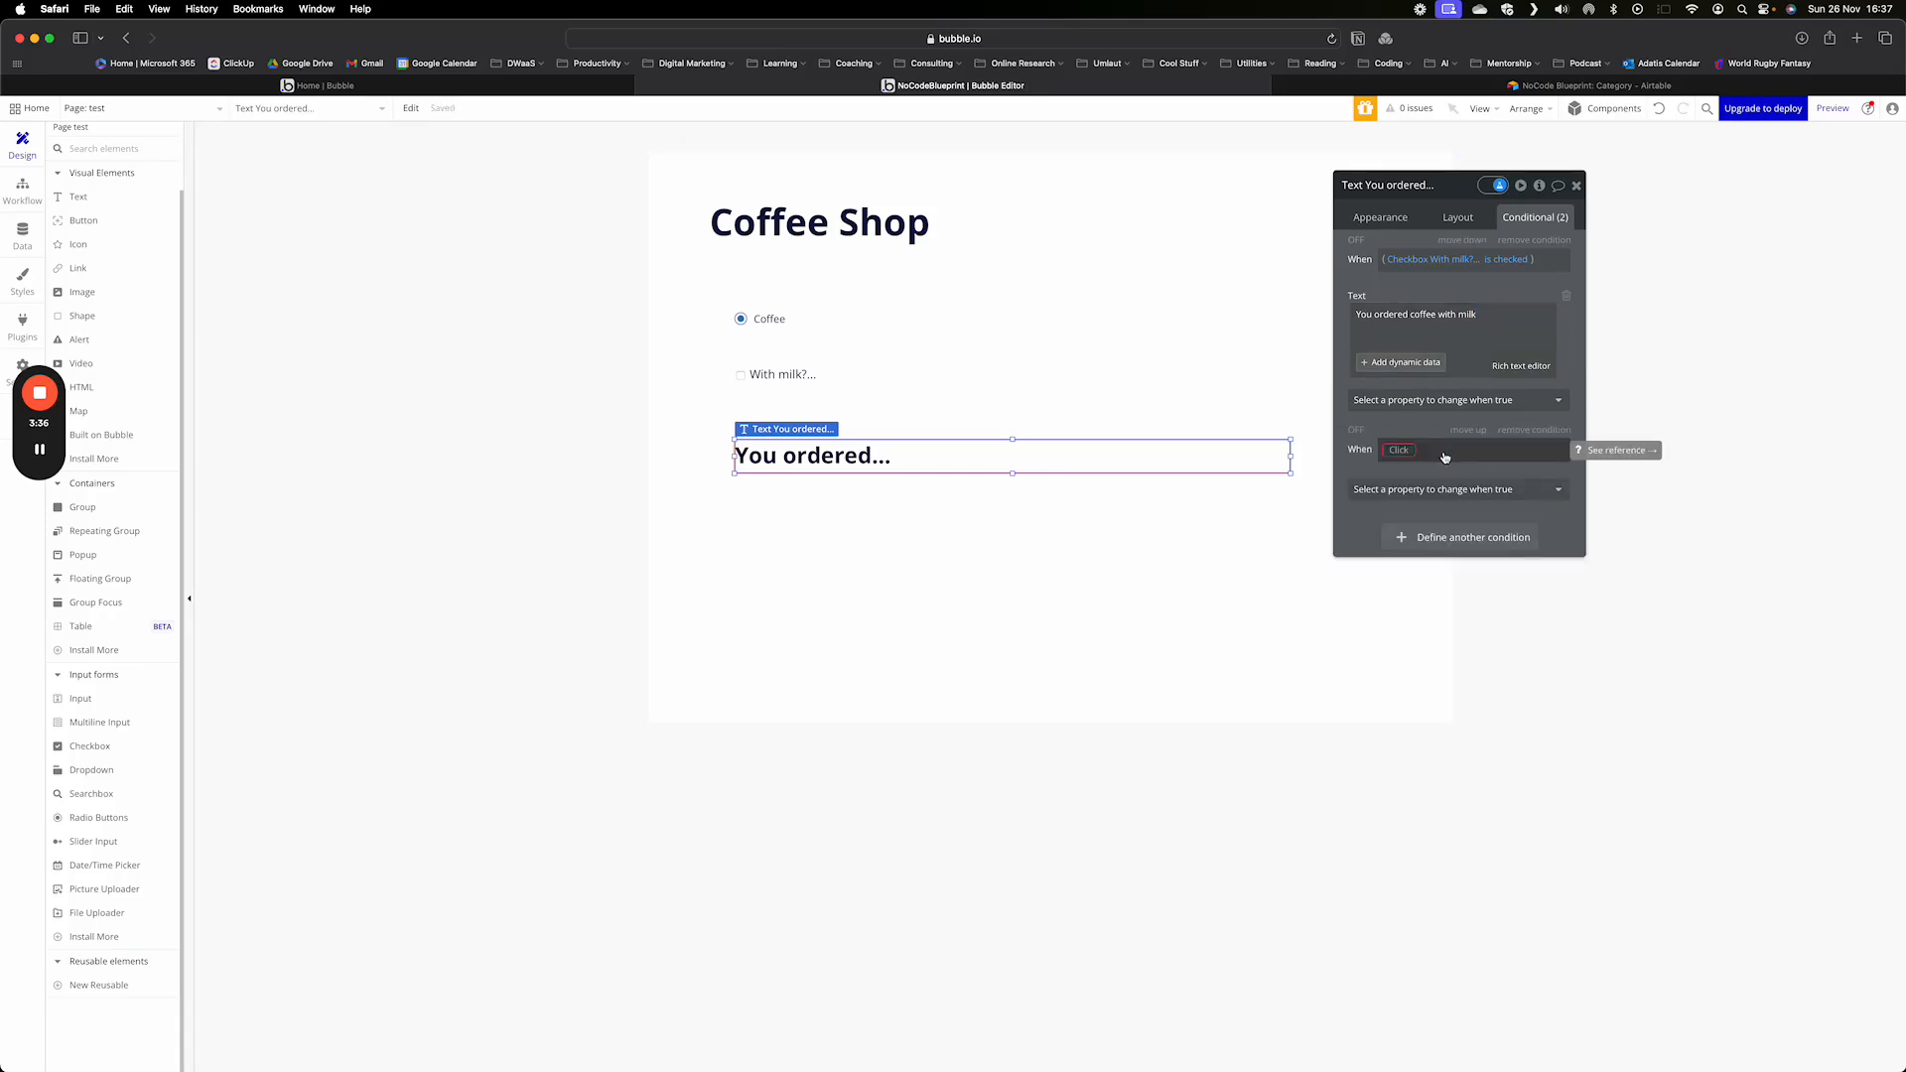
click(1399, 452)
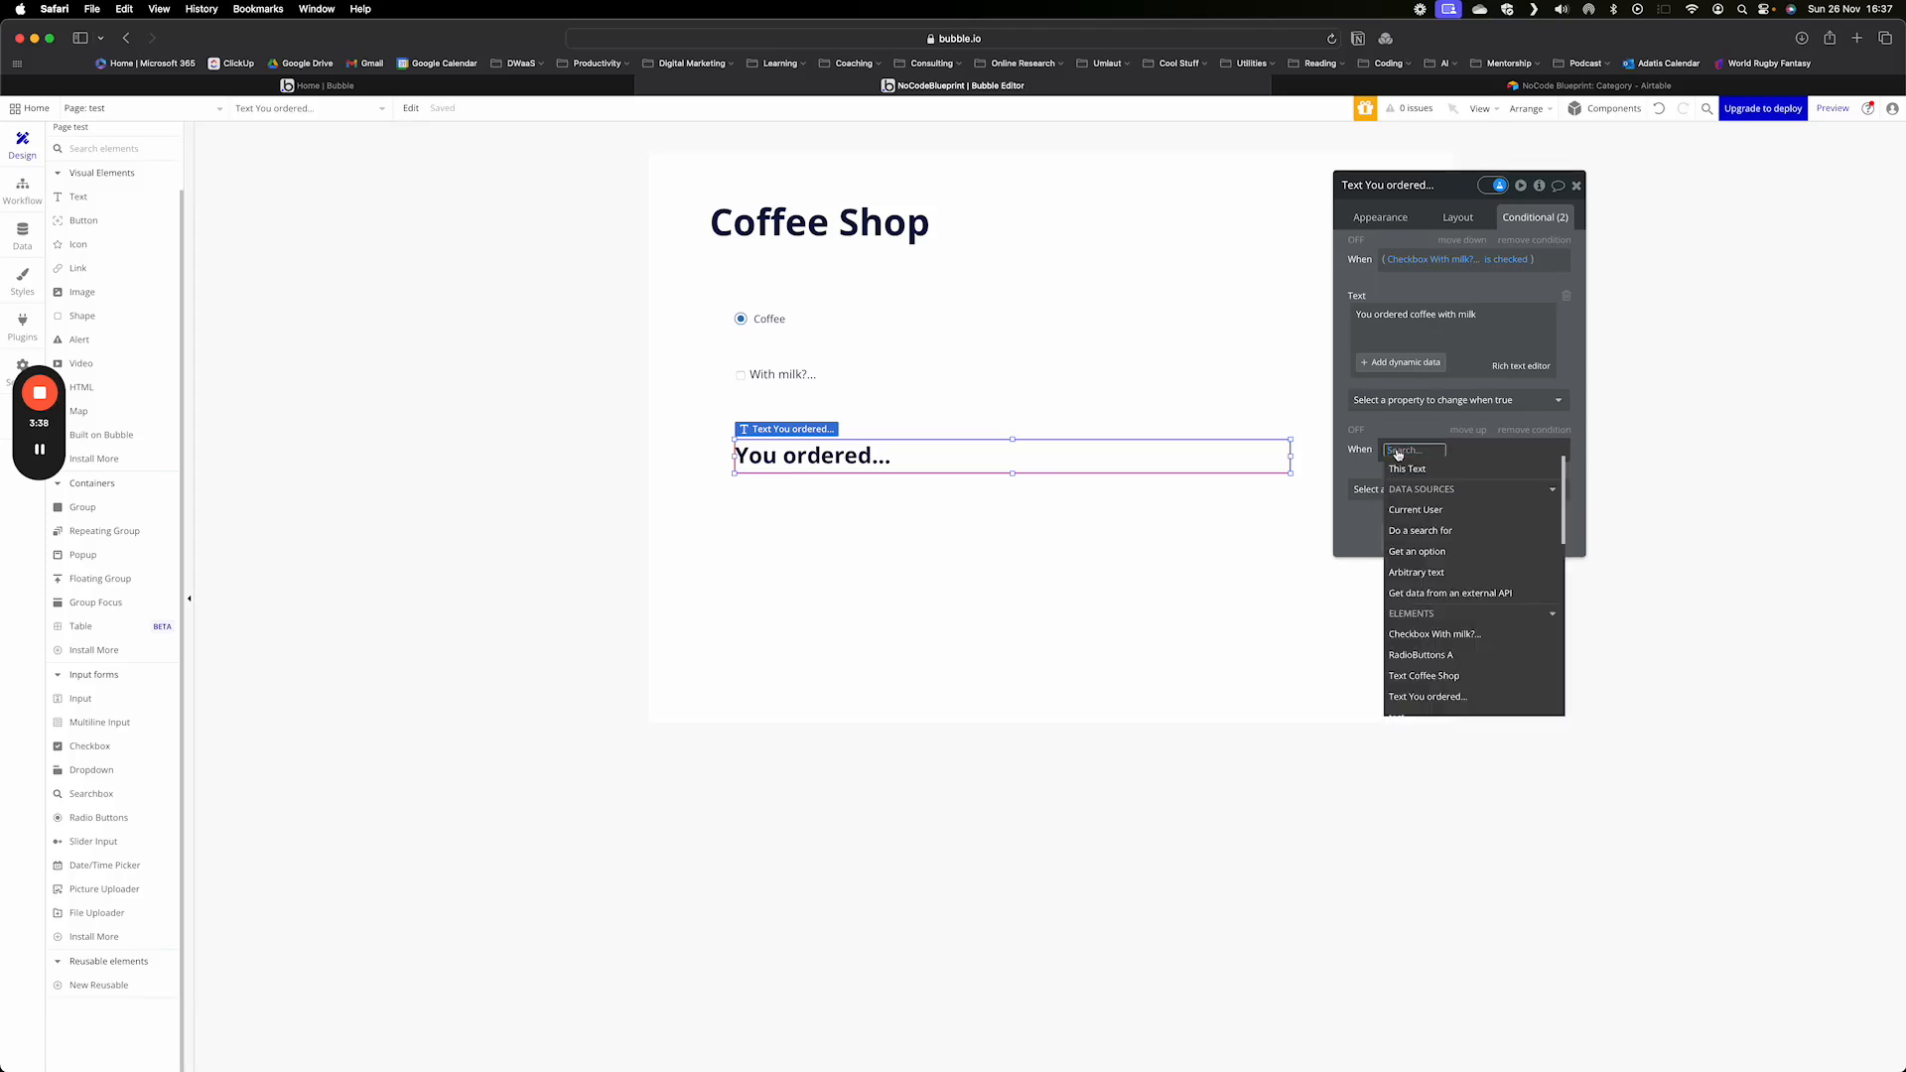
click(1439, 636)
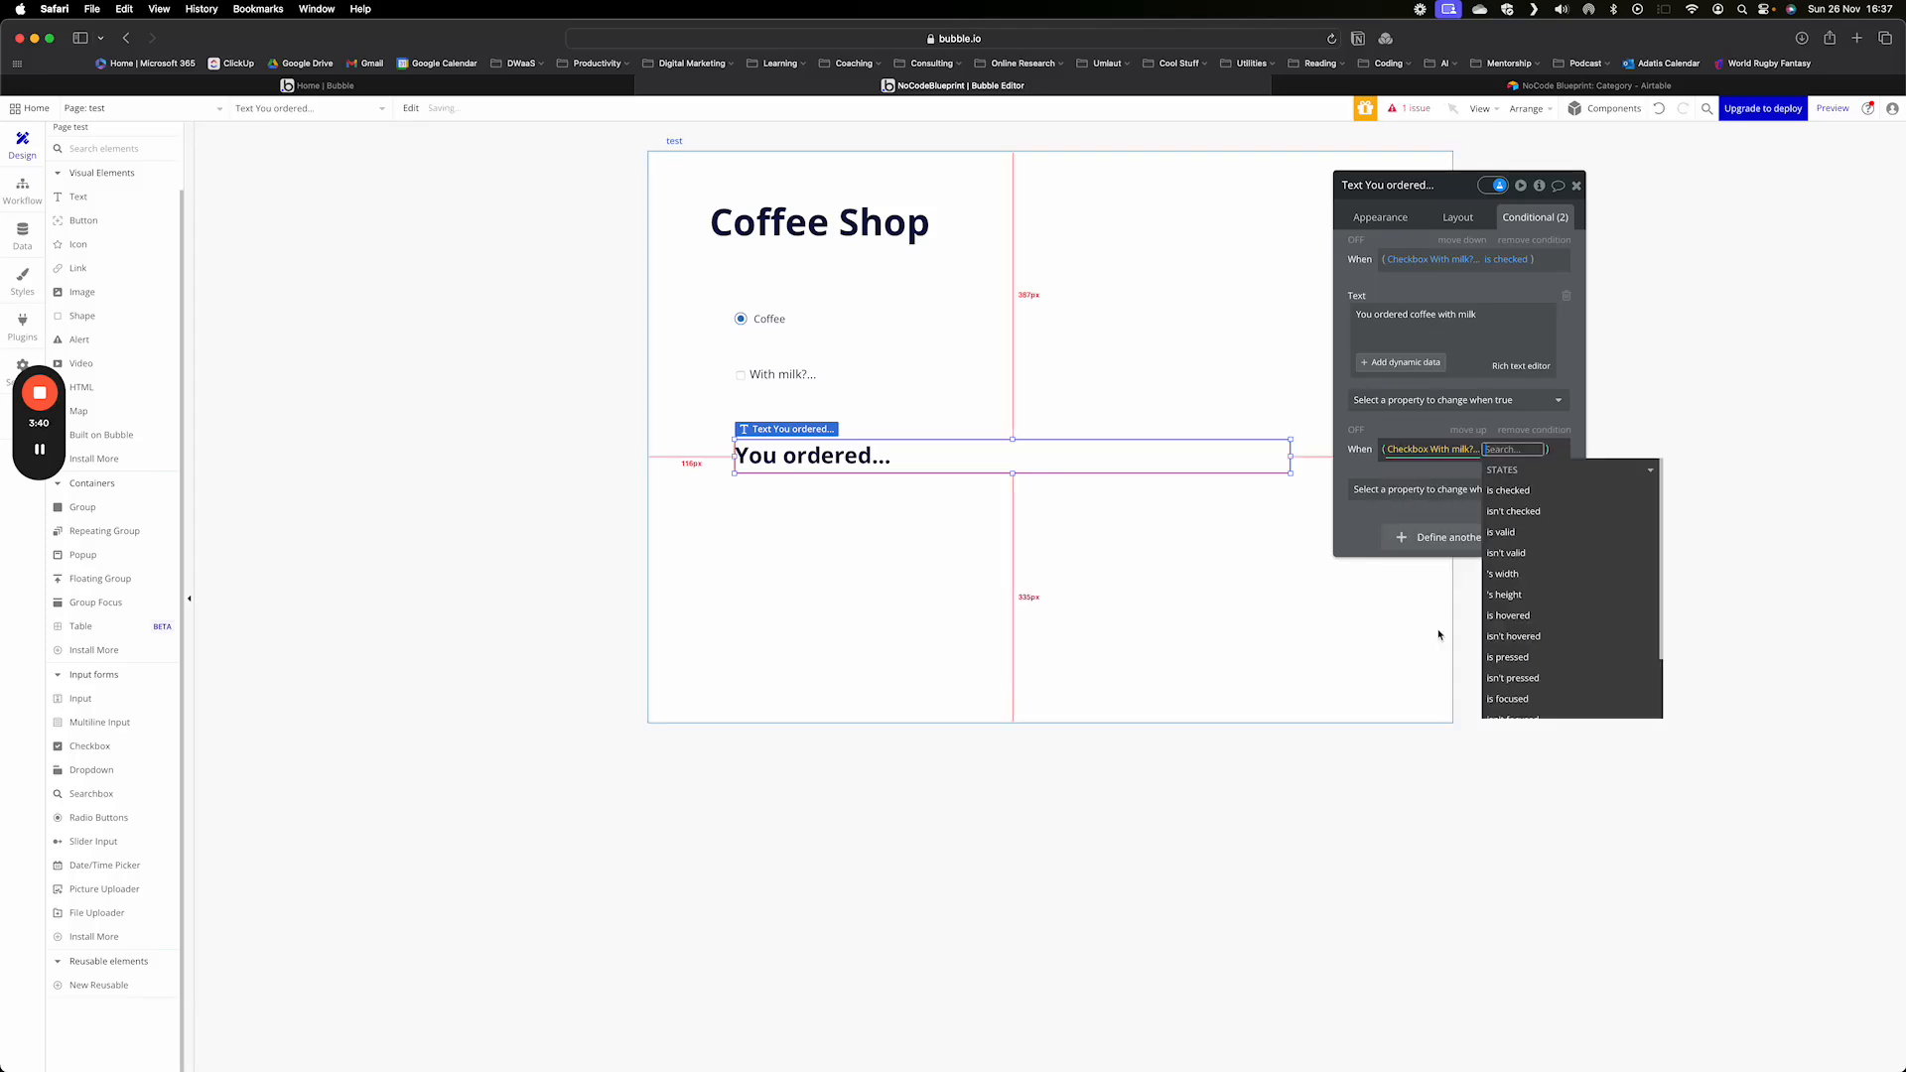
click(1511, 512)
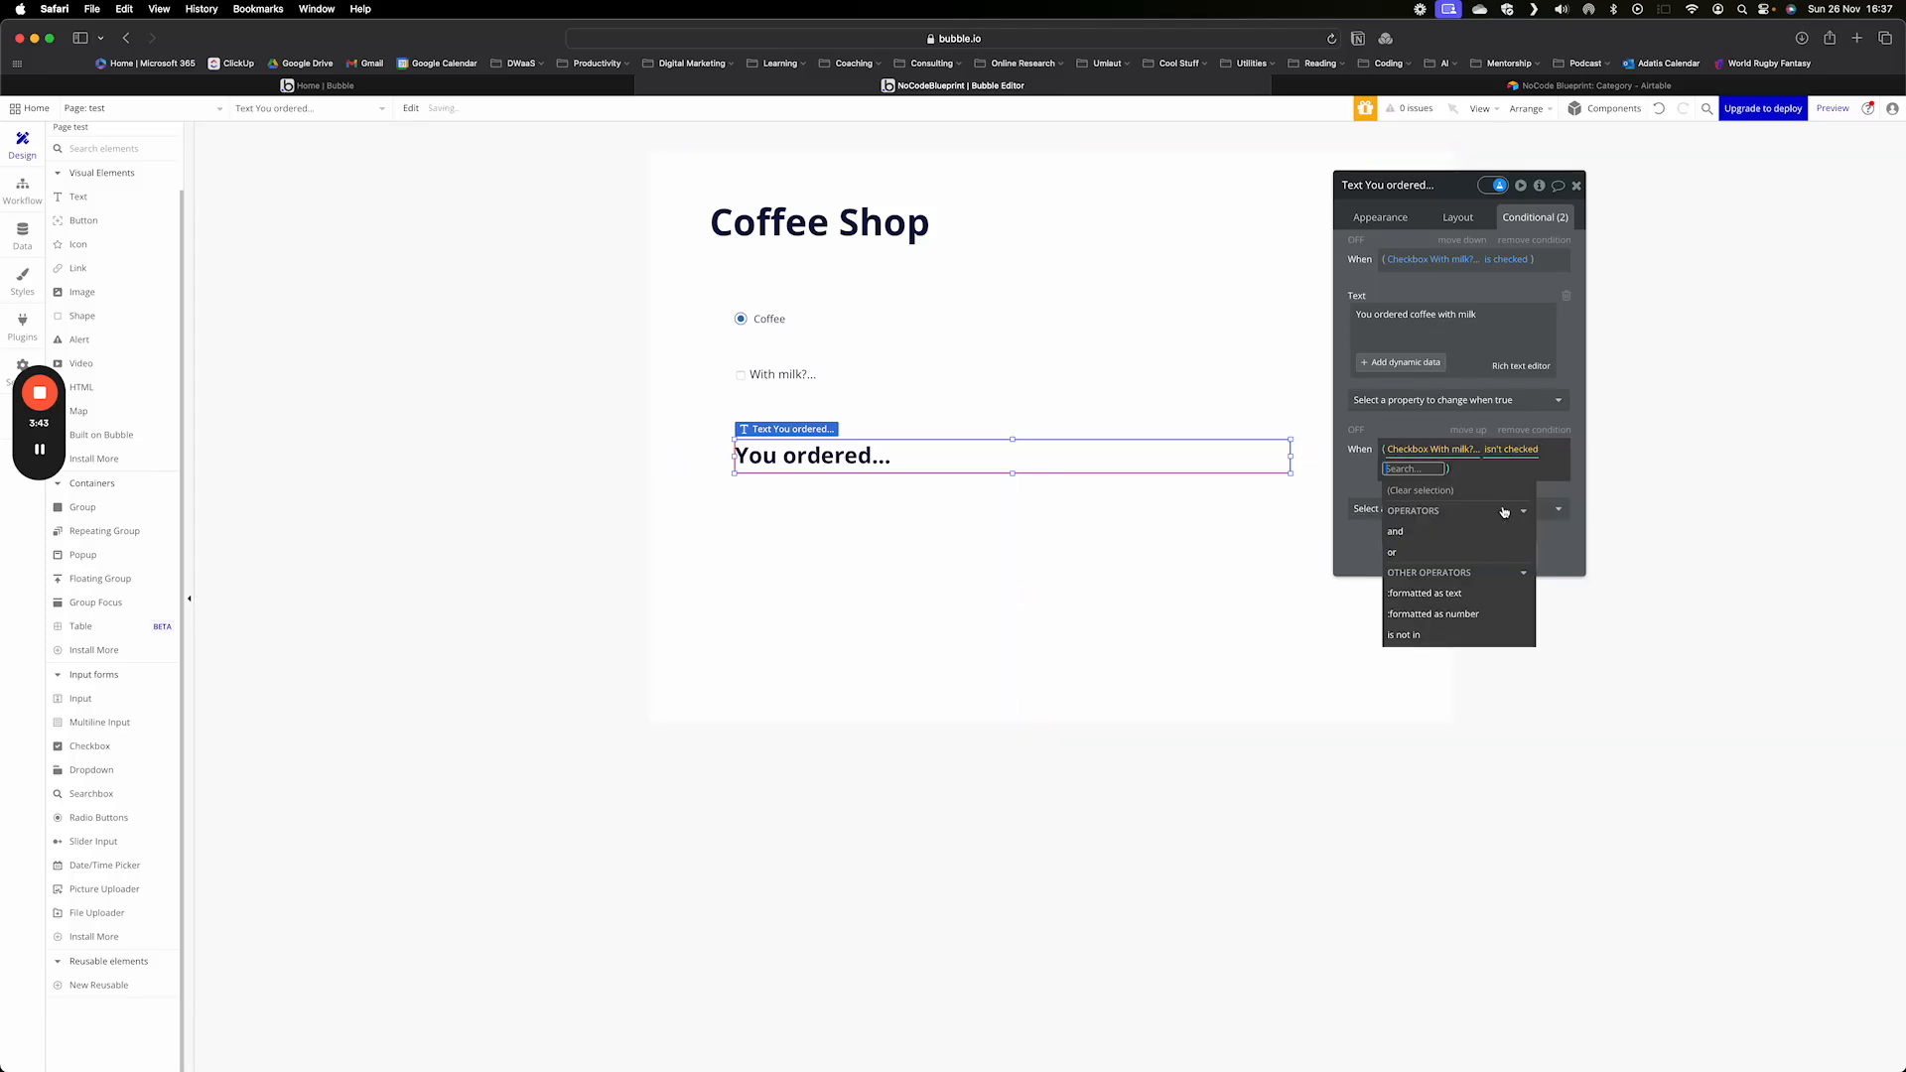
click(1379, 487)
- Make the unchecked-milk condition change the element's text to "You ordered. coffee without milk"
click(1382, 495)
click(1401, 553)
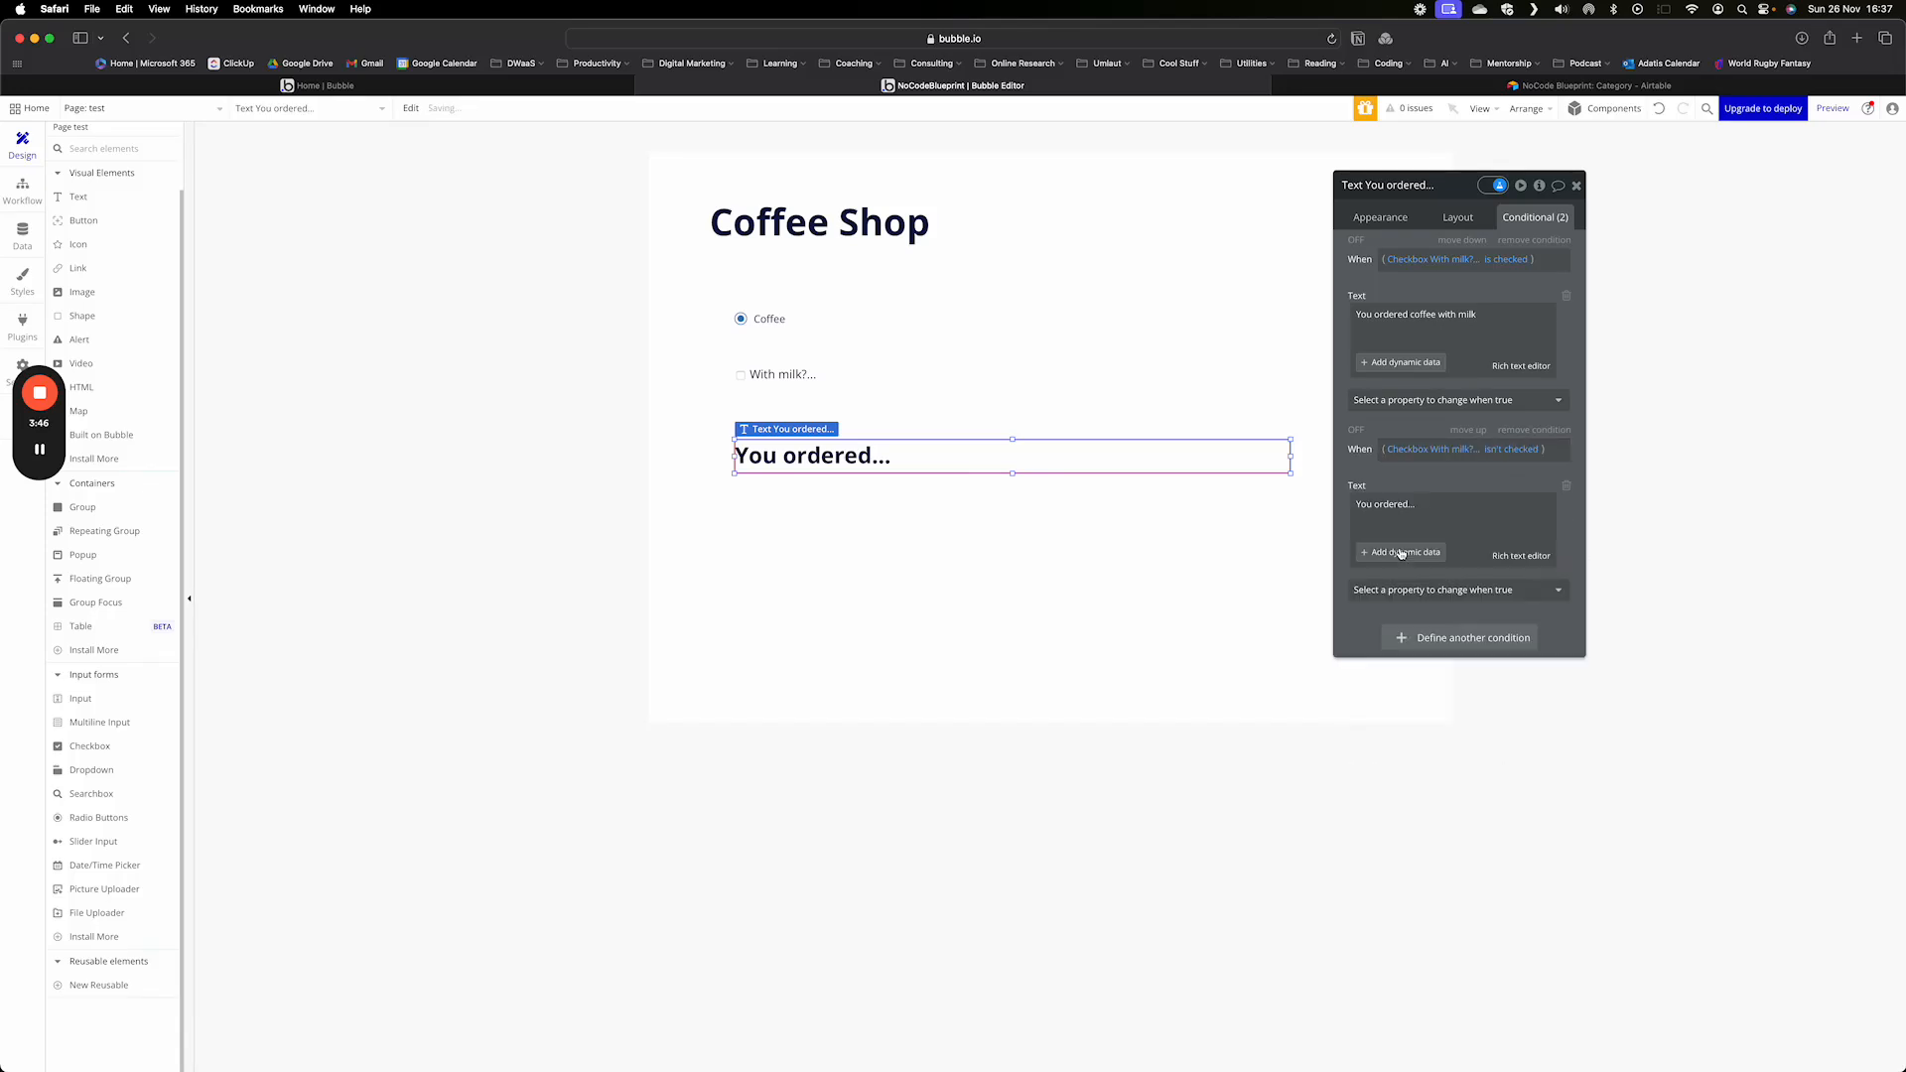
click(1433, 511)
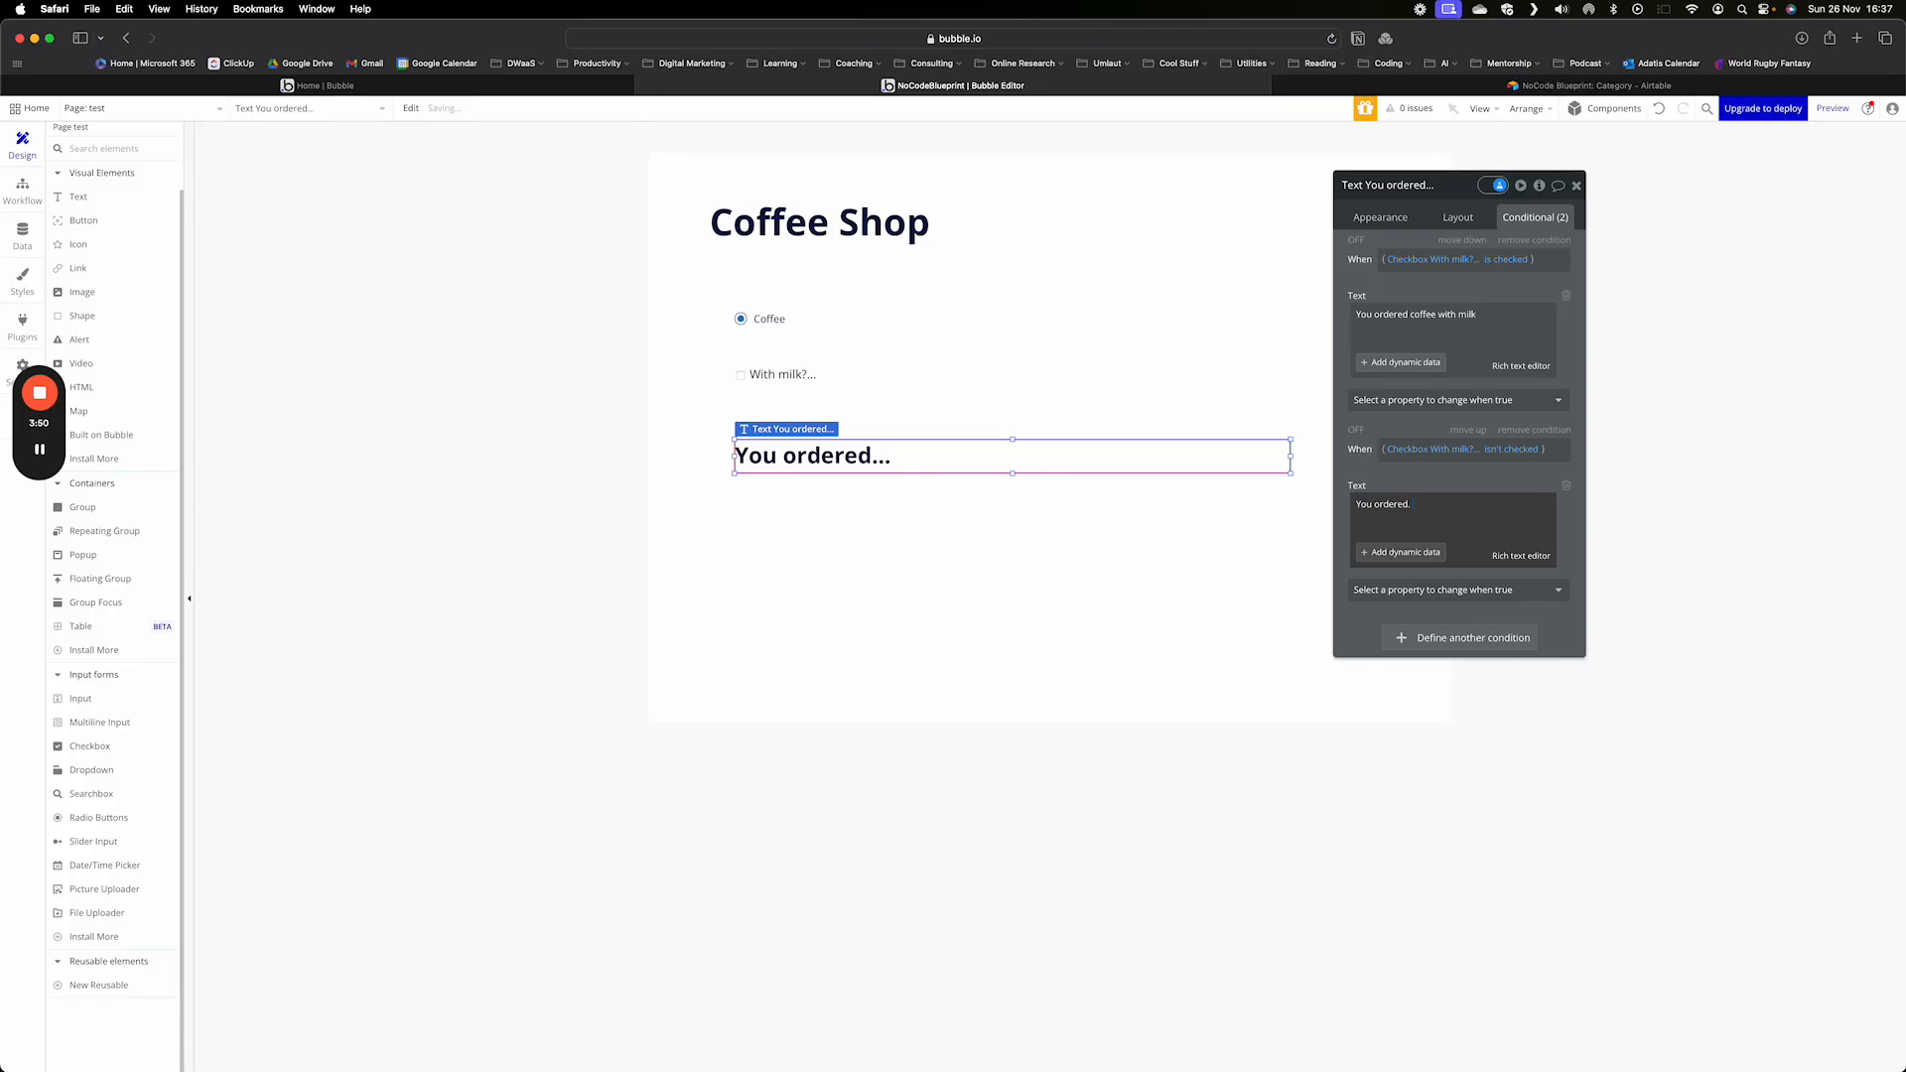
text(coffee without milk)
click(1365, 221)
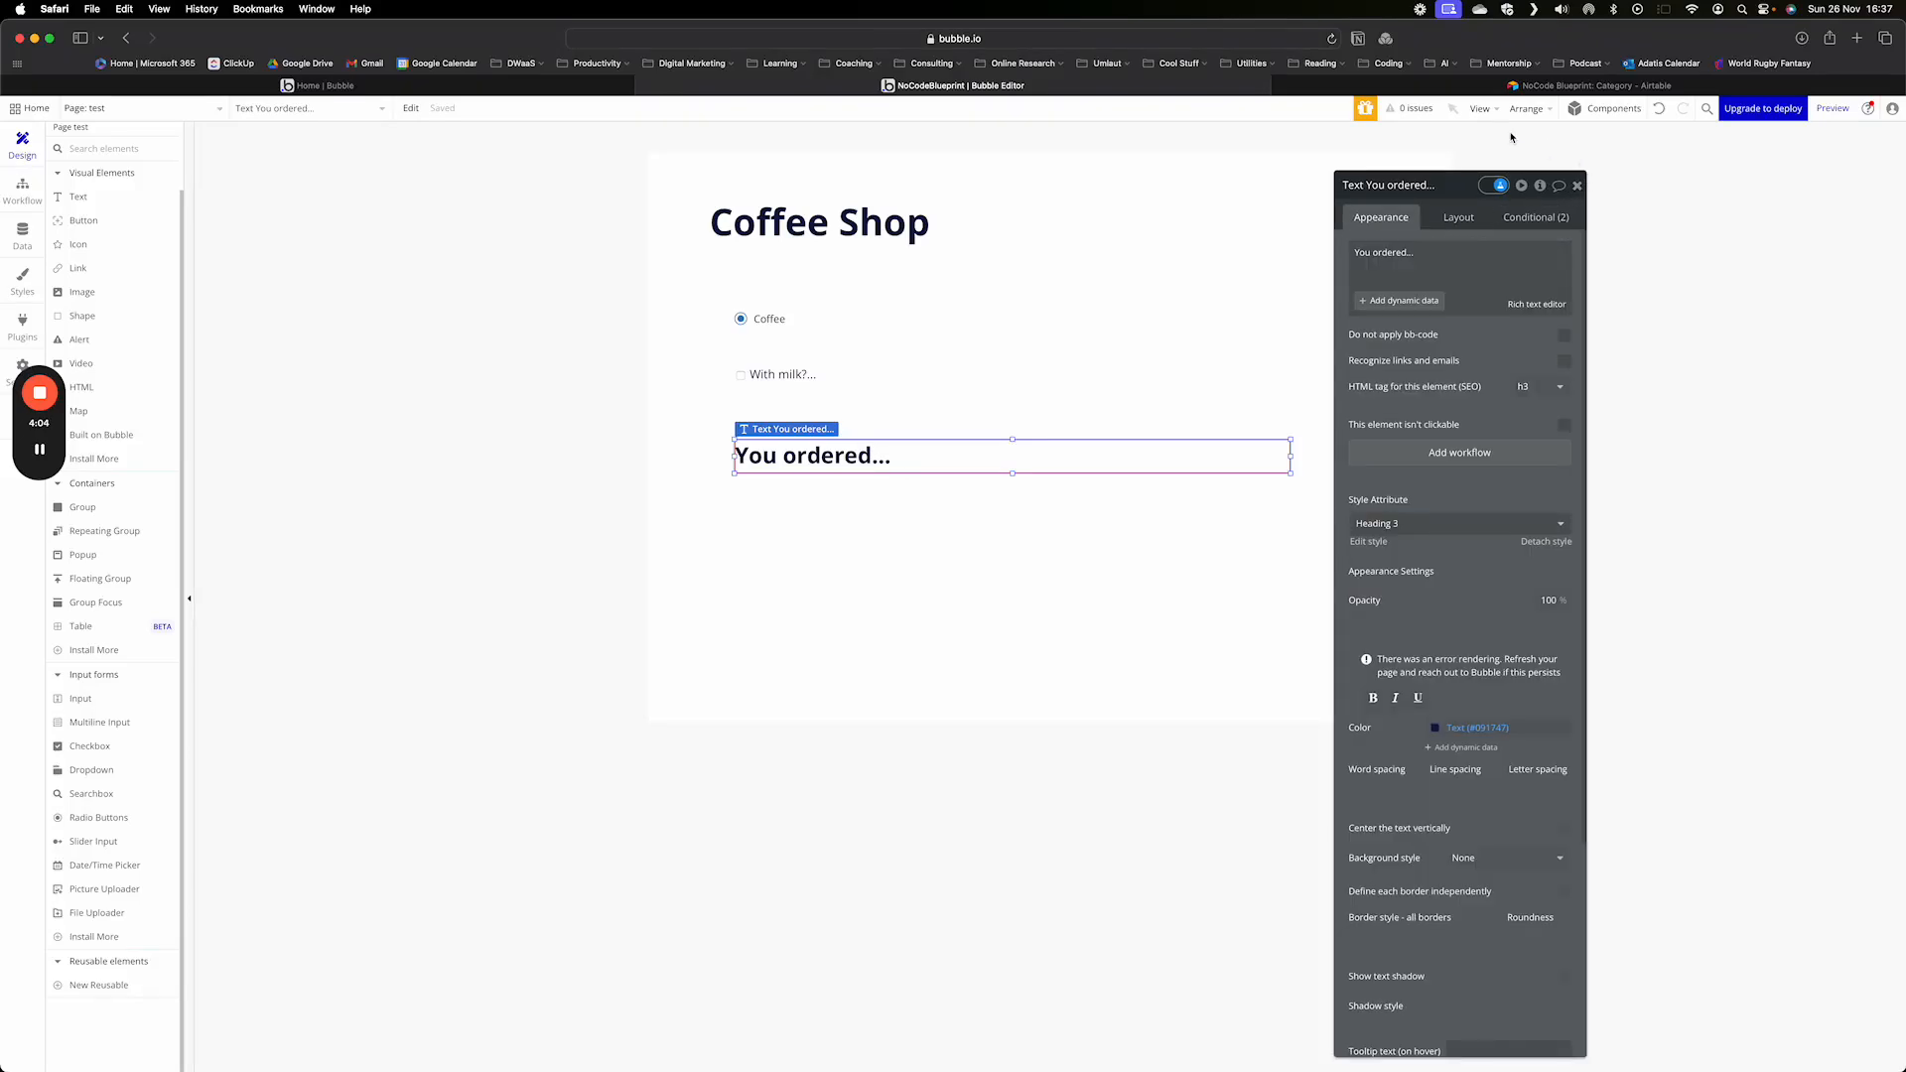
- Preview the page and test the conditional text by selecting Coffee and toggling the "With milk?..." checkbox on and off
click(1837, 109)
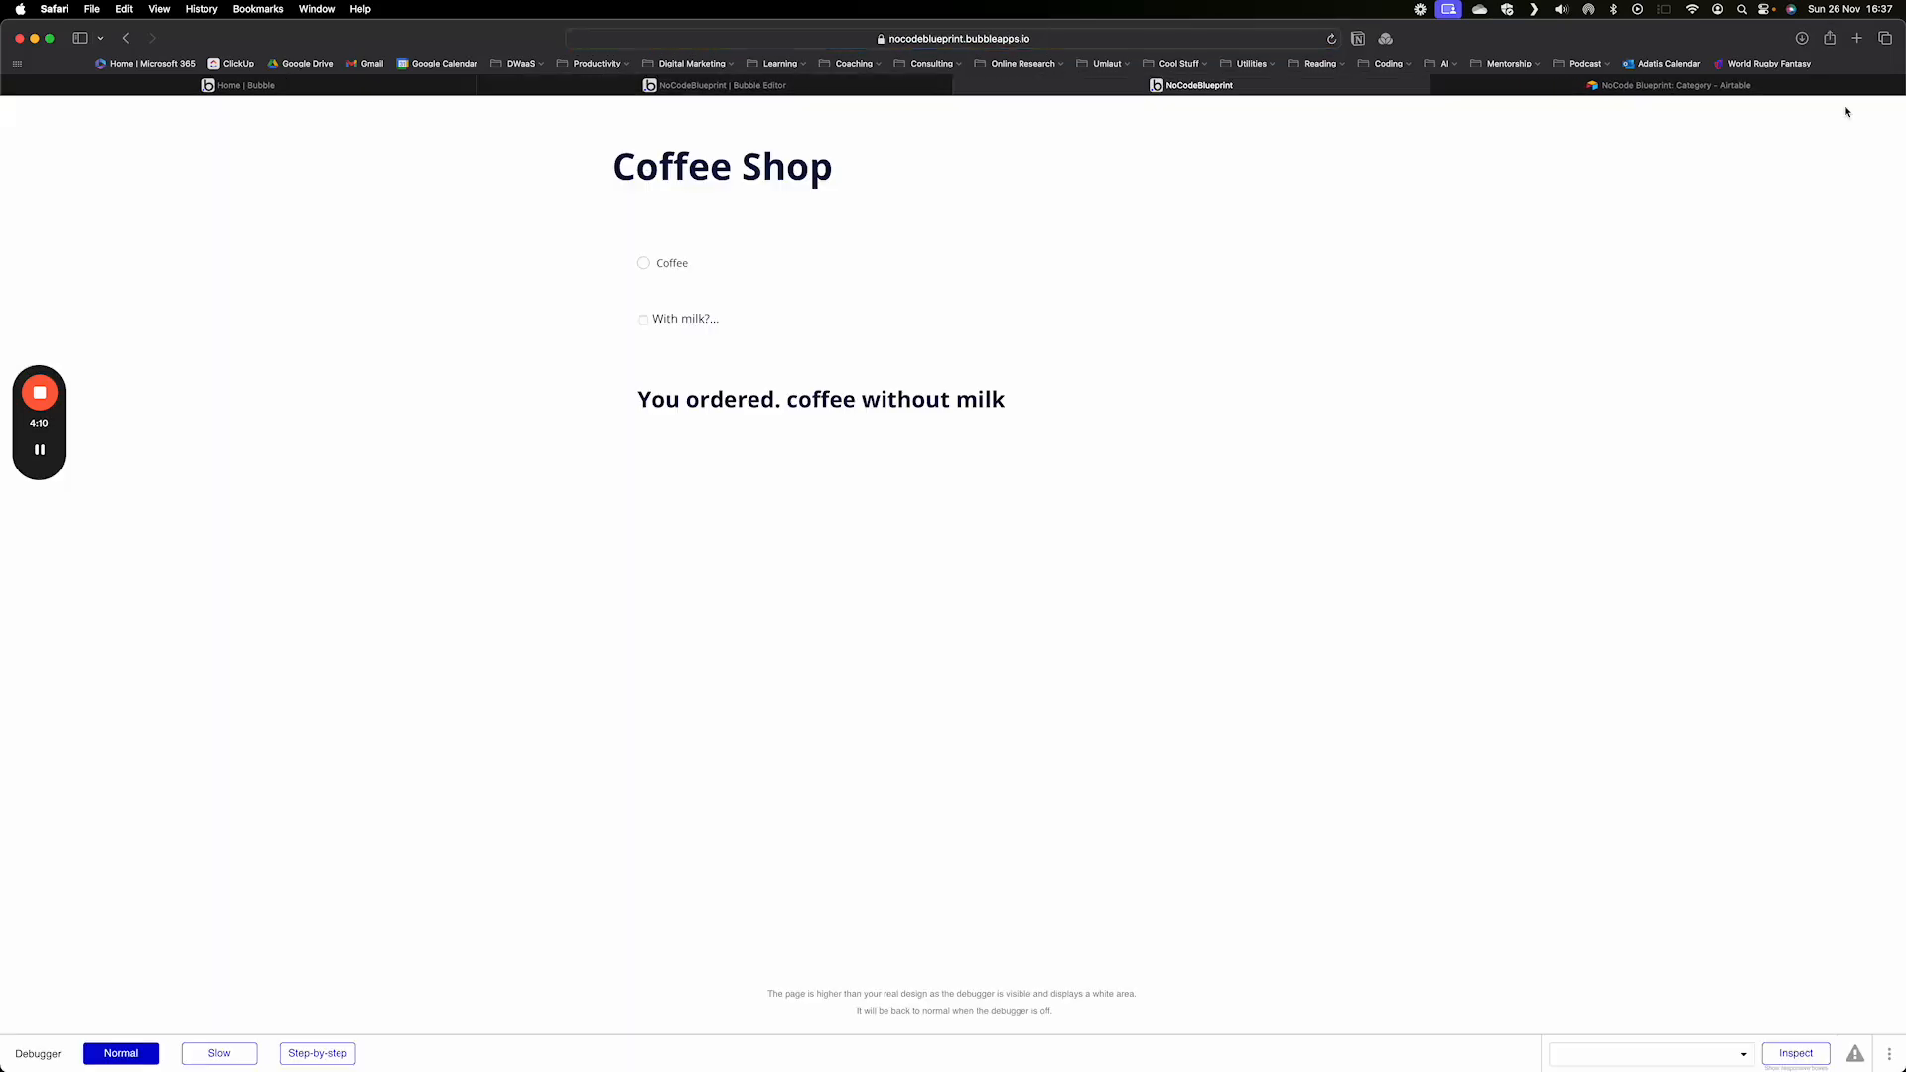
click(645, 266)
click(768, 401)
click(645, 319)
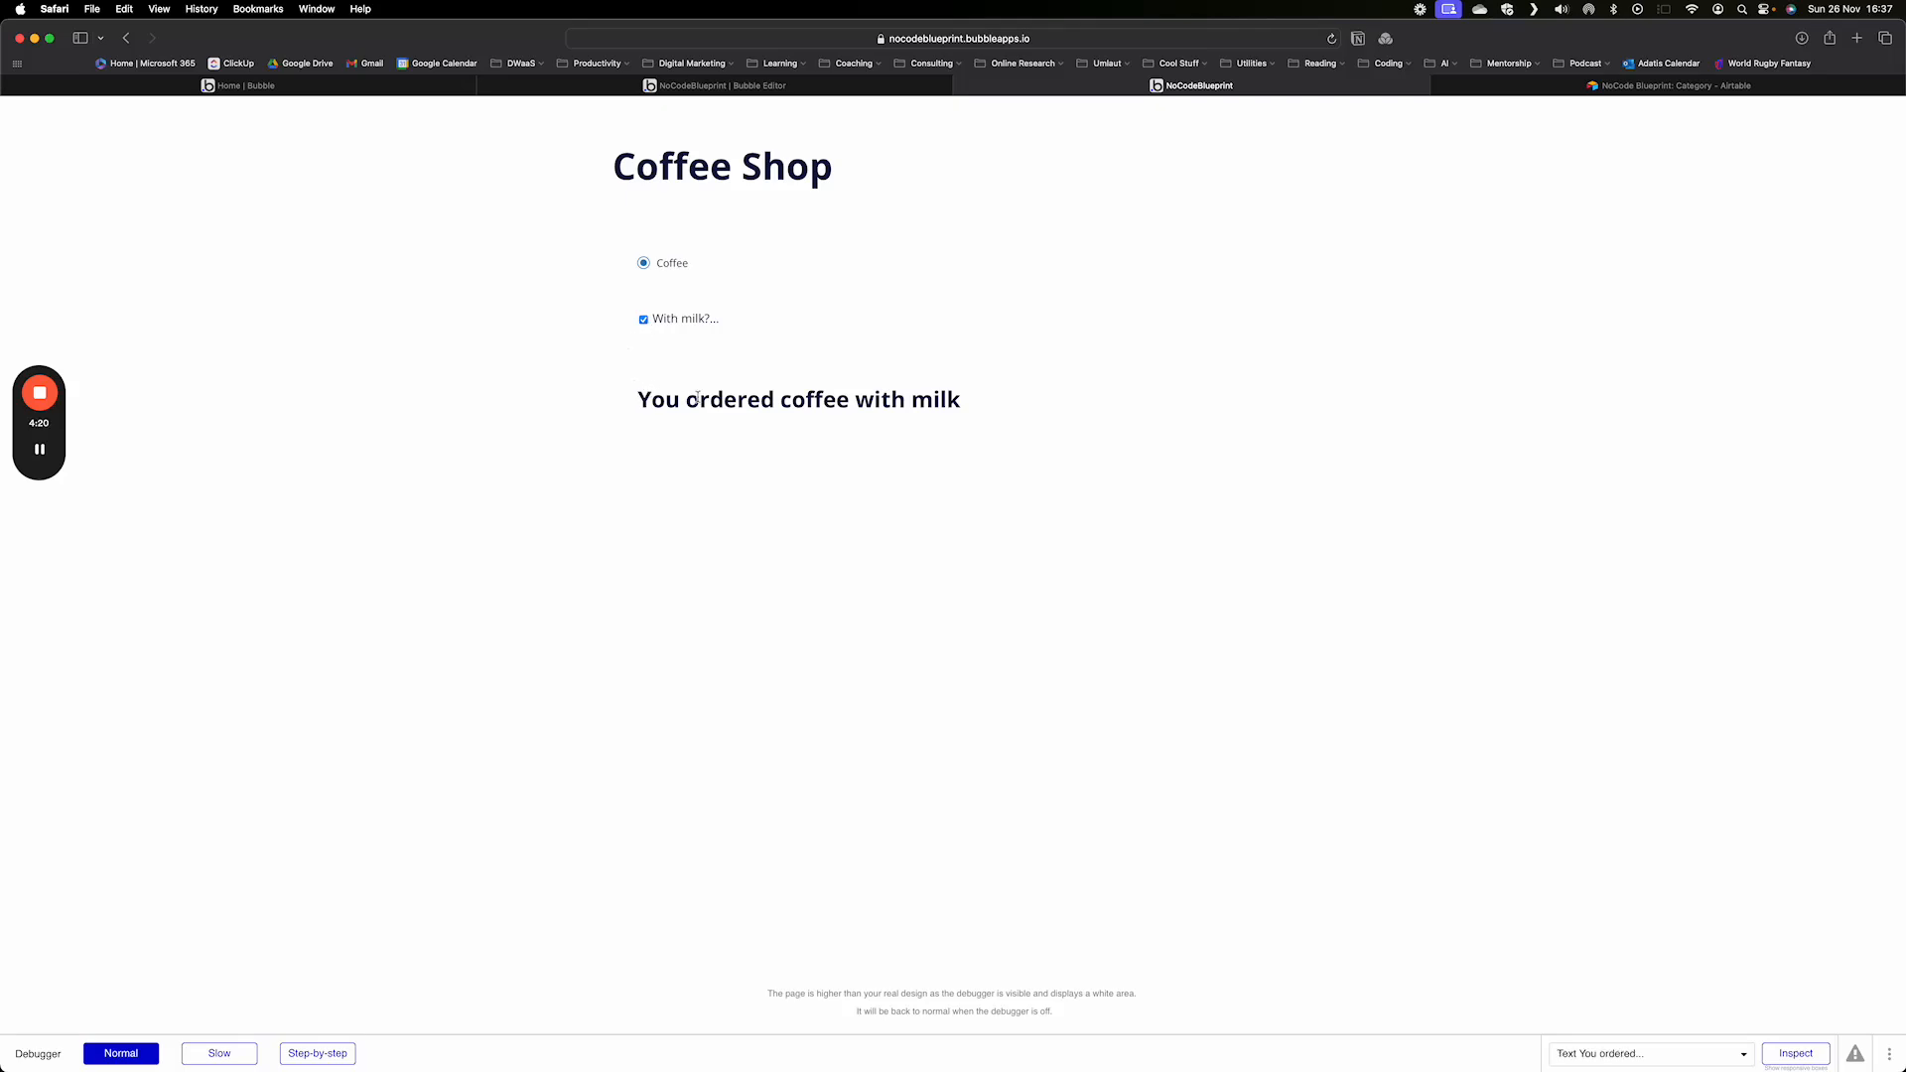
click(644, 320)
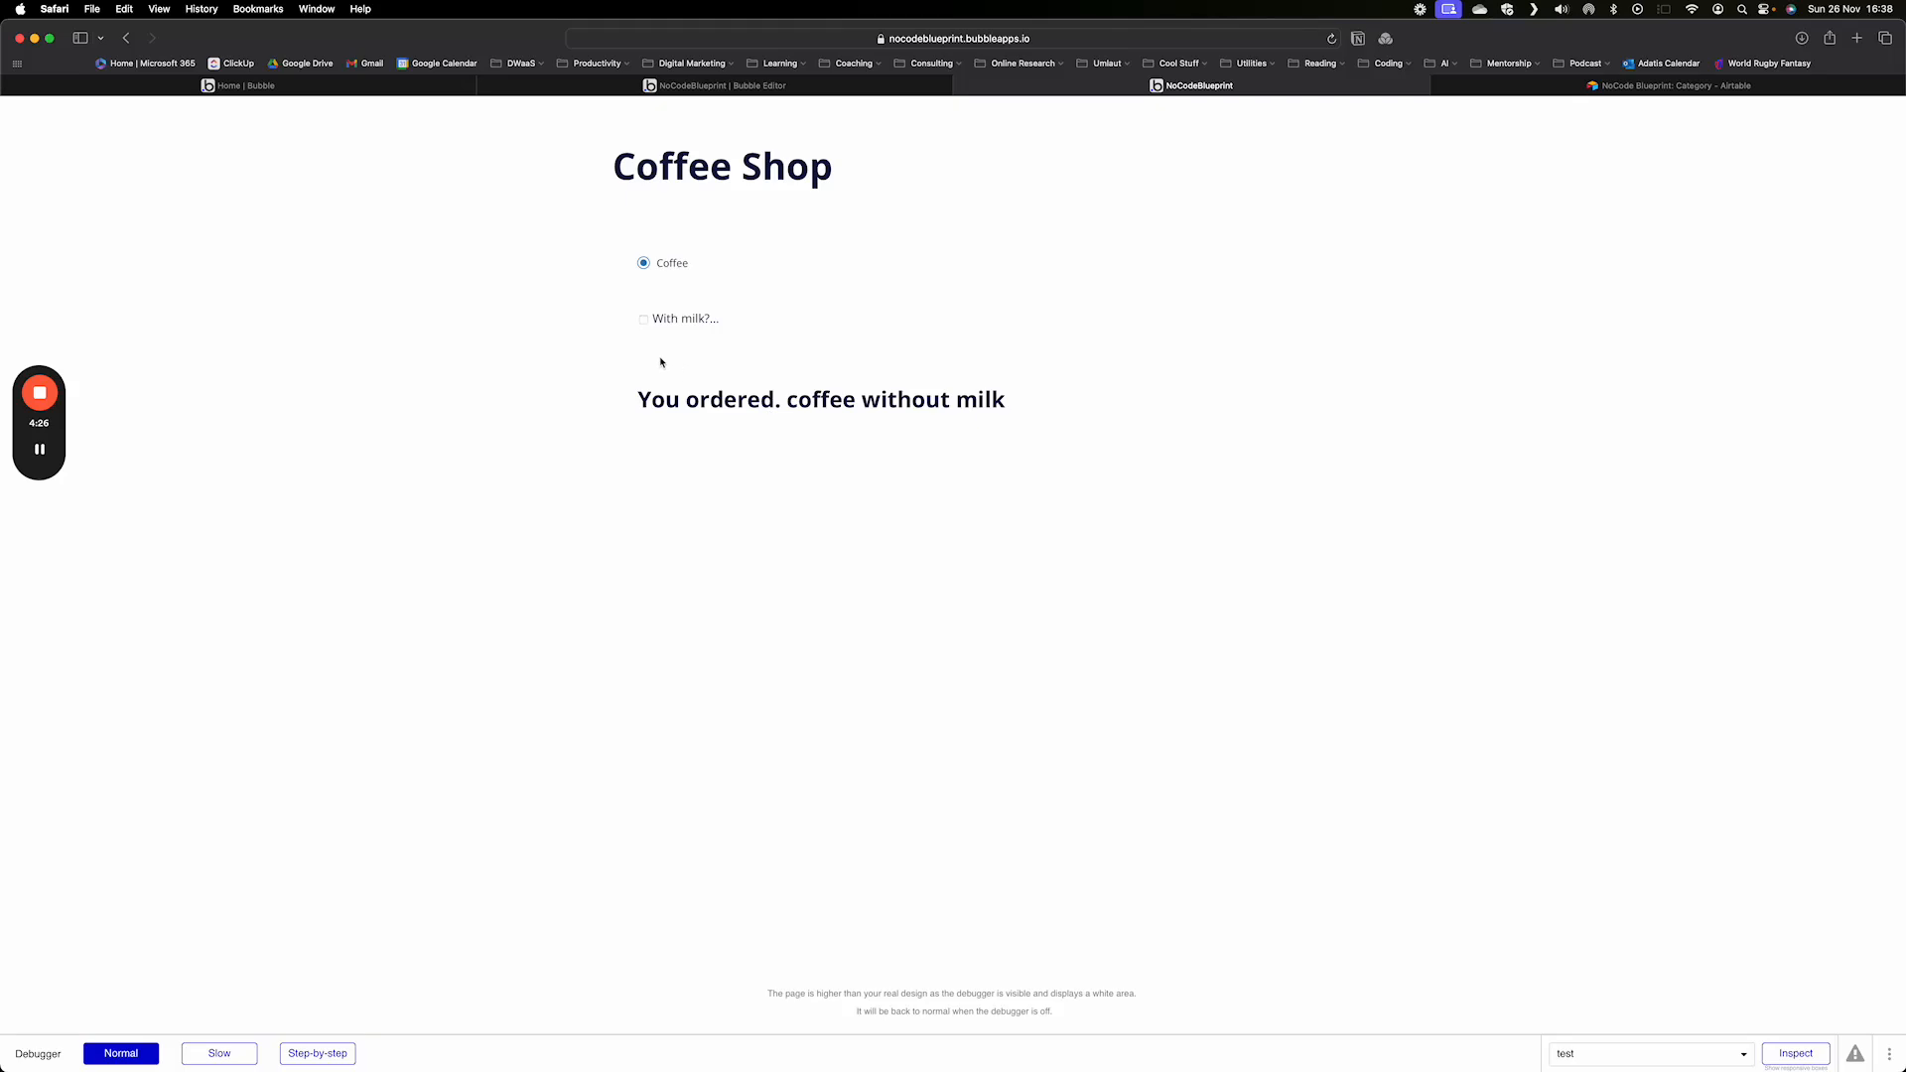
click(644, 320)
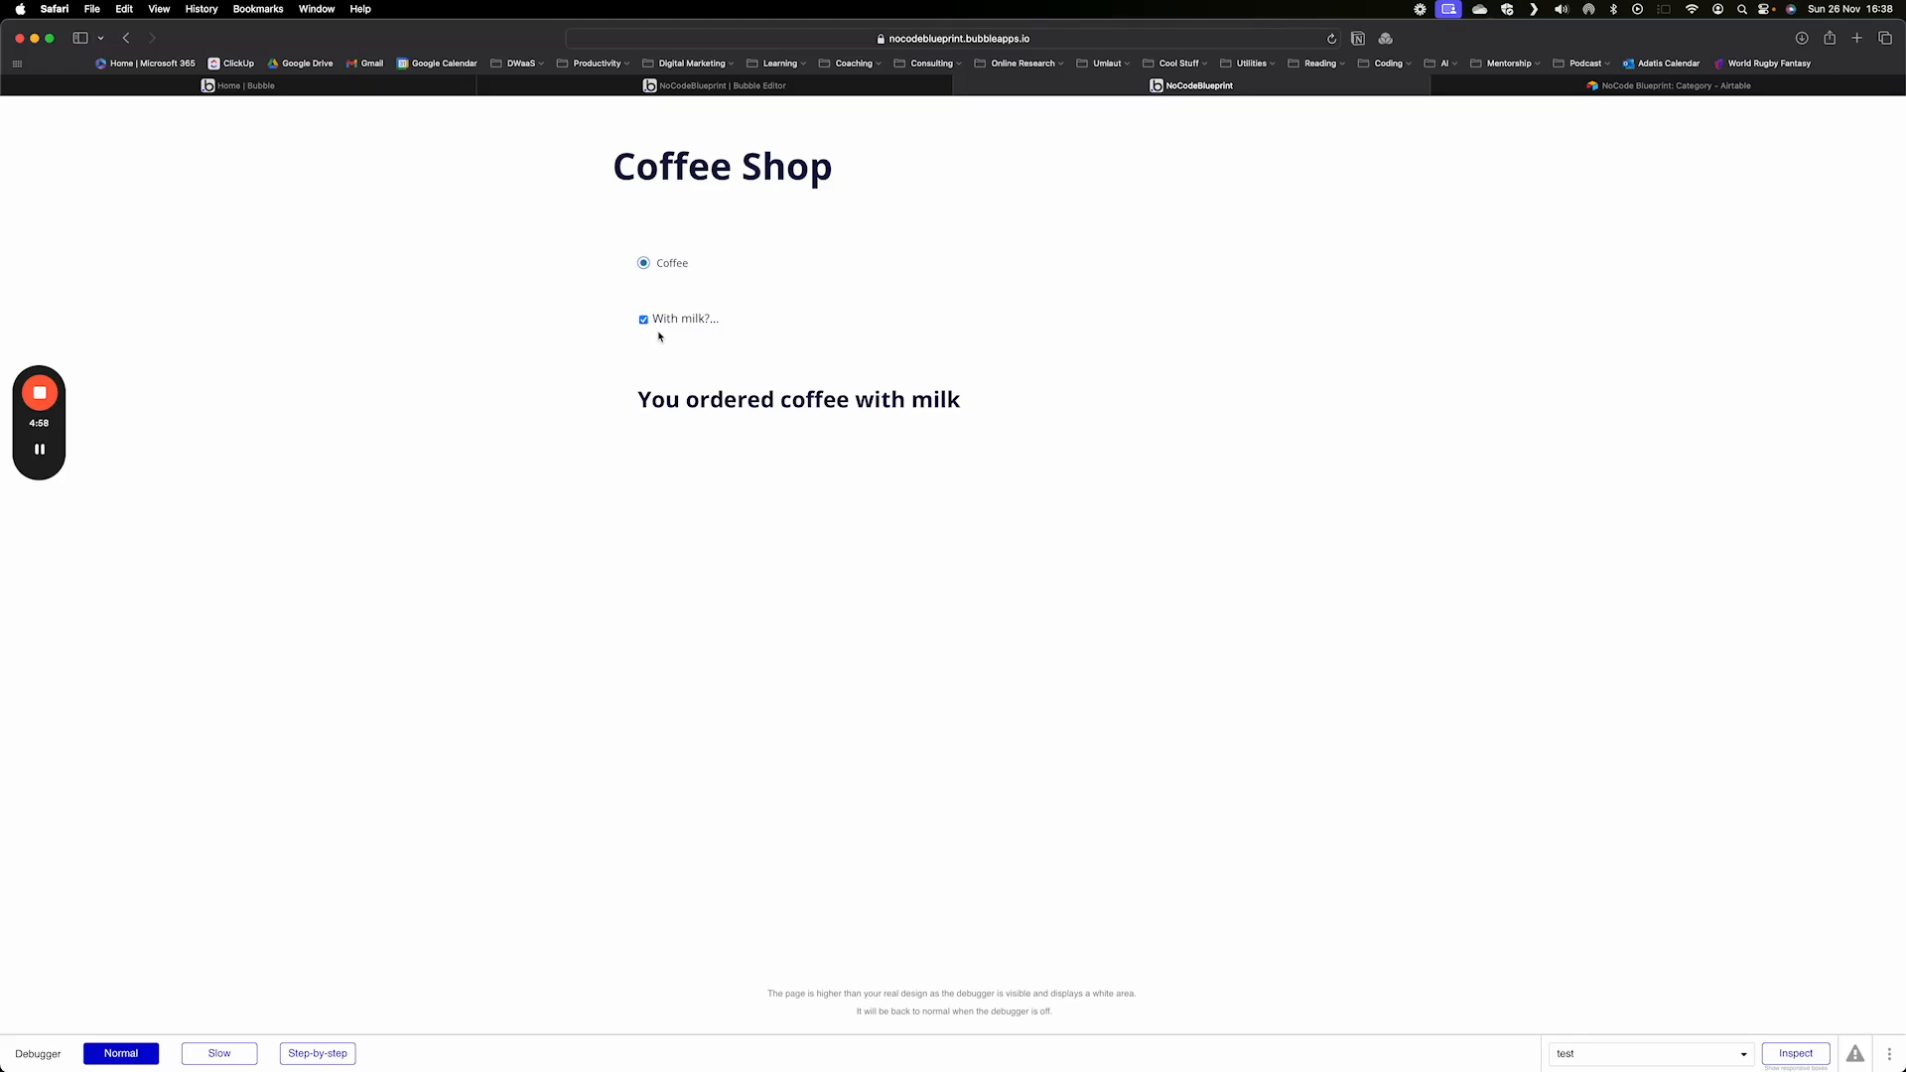
click(671, 321)
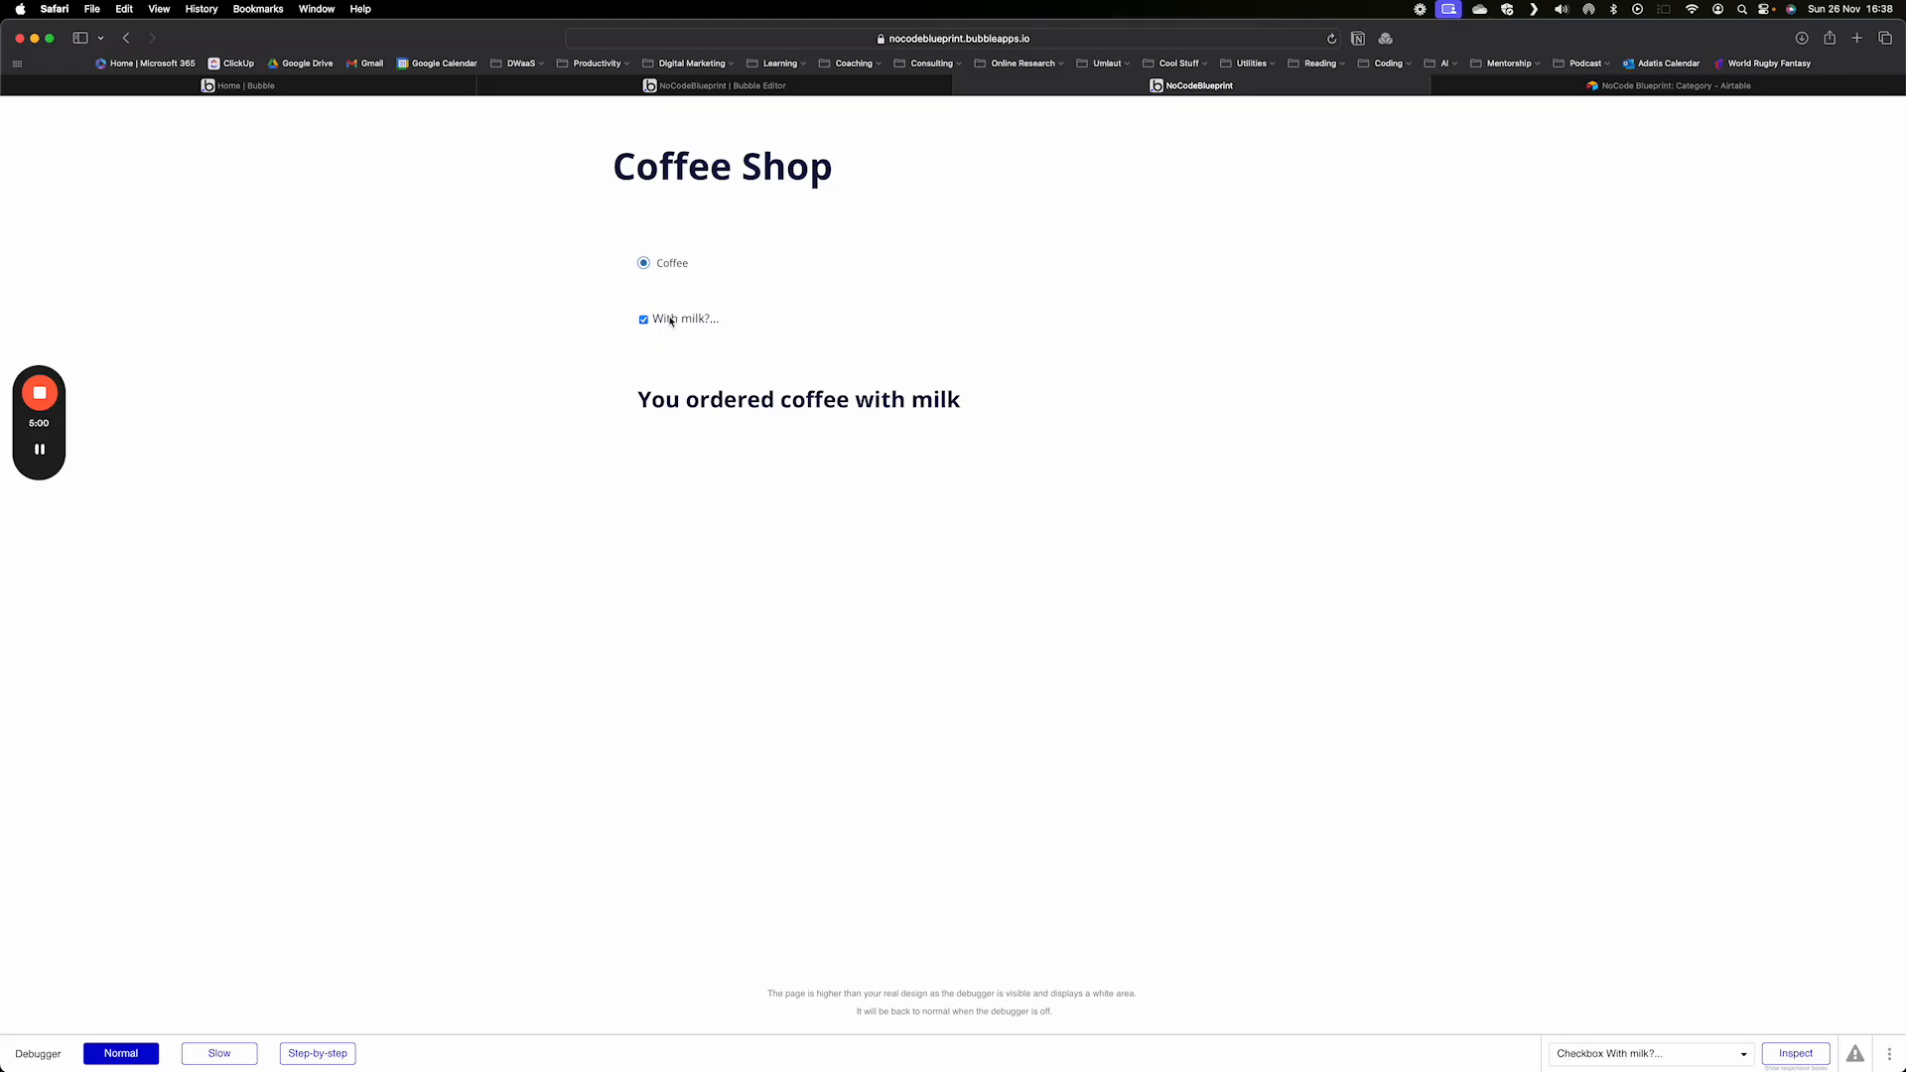